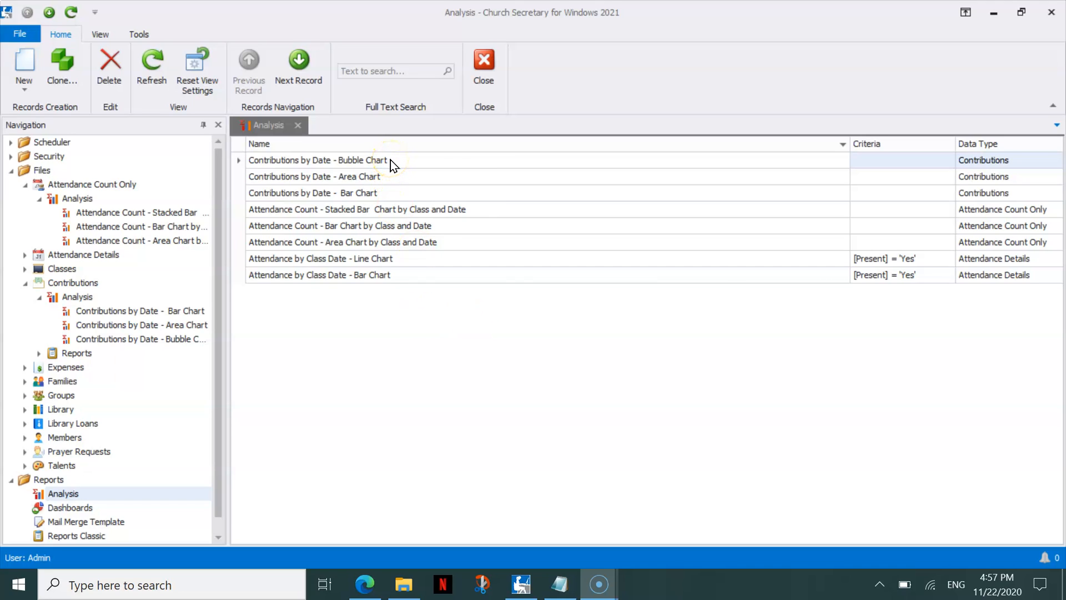
# Step: Open the "Contributions by Date - Bubble Chart" analysis, collapse the Files folder, and bind the analysis data
pyautogui.doubleClick(361, 160)
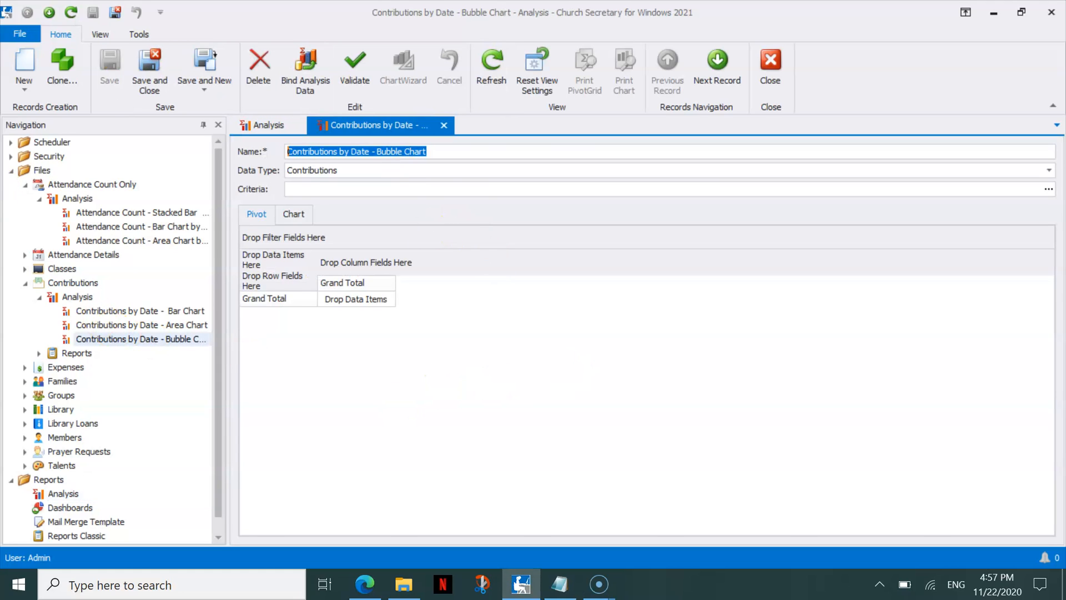
pyautogui.click(10, 171)
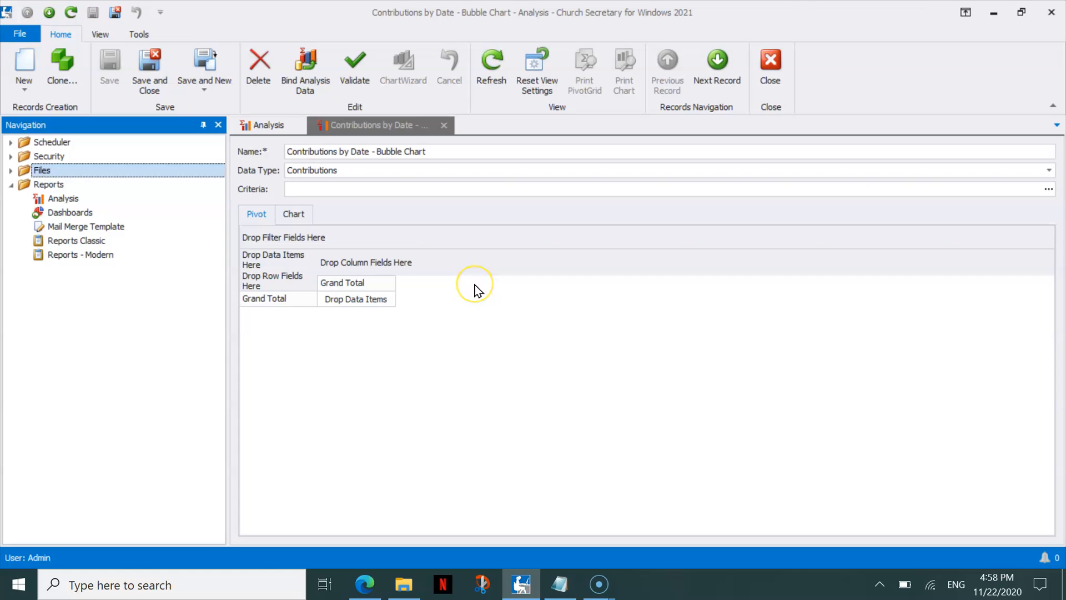
pyautogui.click(308, 72)
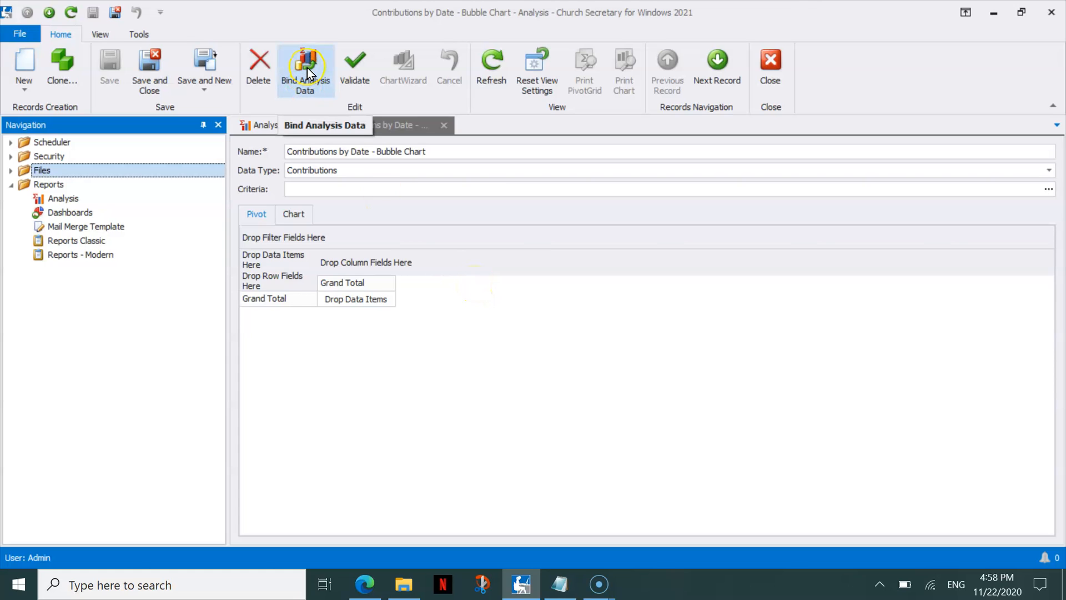
pyautogui.click(308, 69)
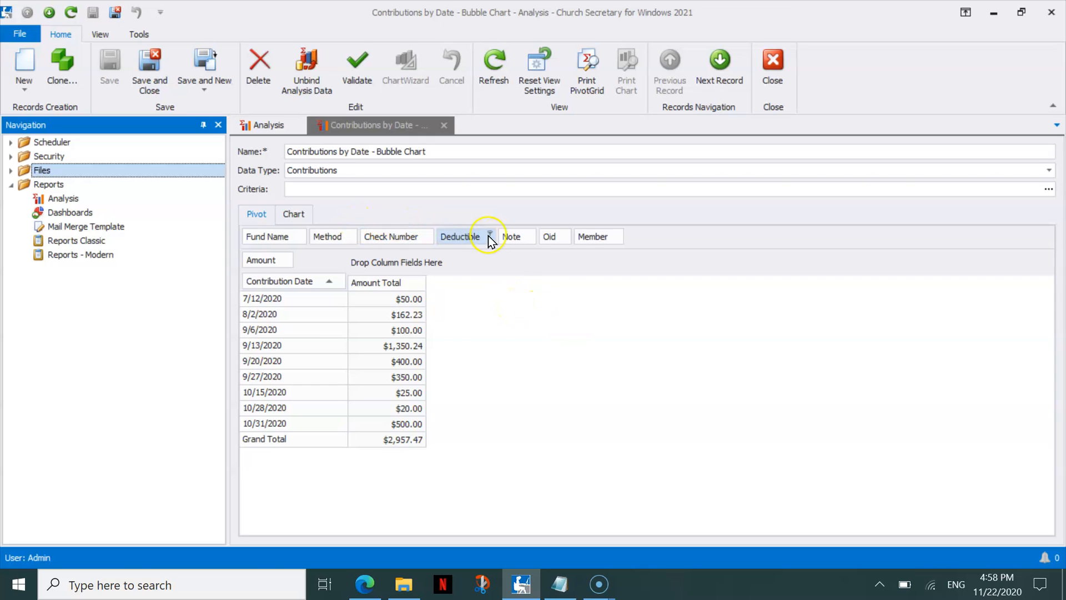
# Step: Open a print preview of the pivot grid and scale it to fit the page width
pyautogui.click(587, 71)
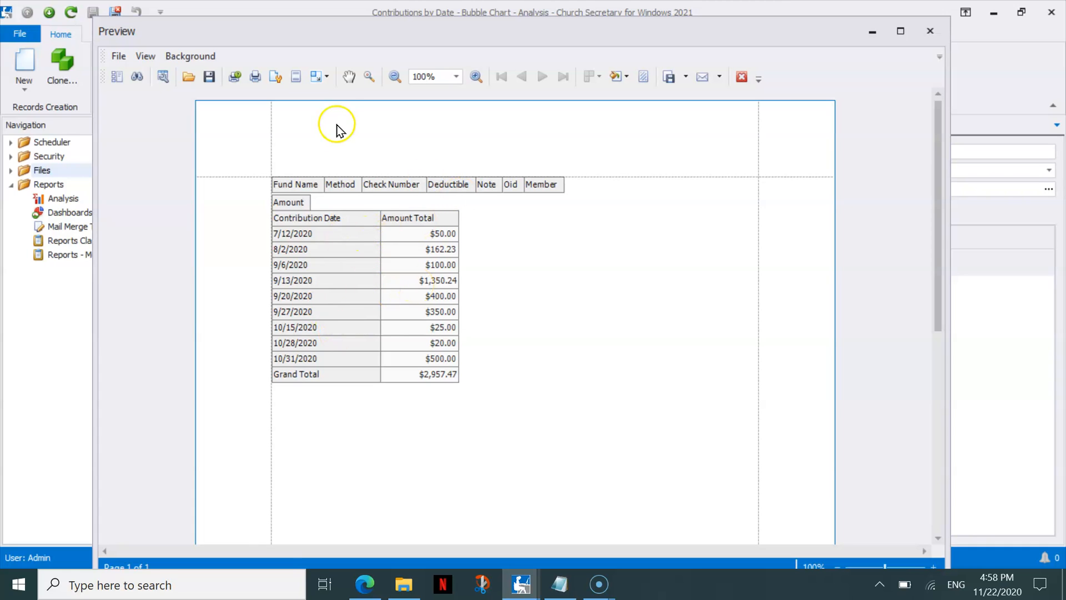
pyautogui.click(328, 78)
pyautogui.click(335, 139)
pyautogui.click(438, 174)
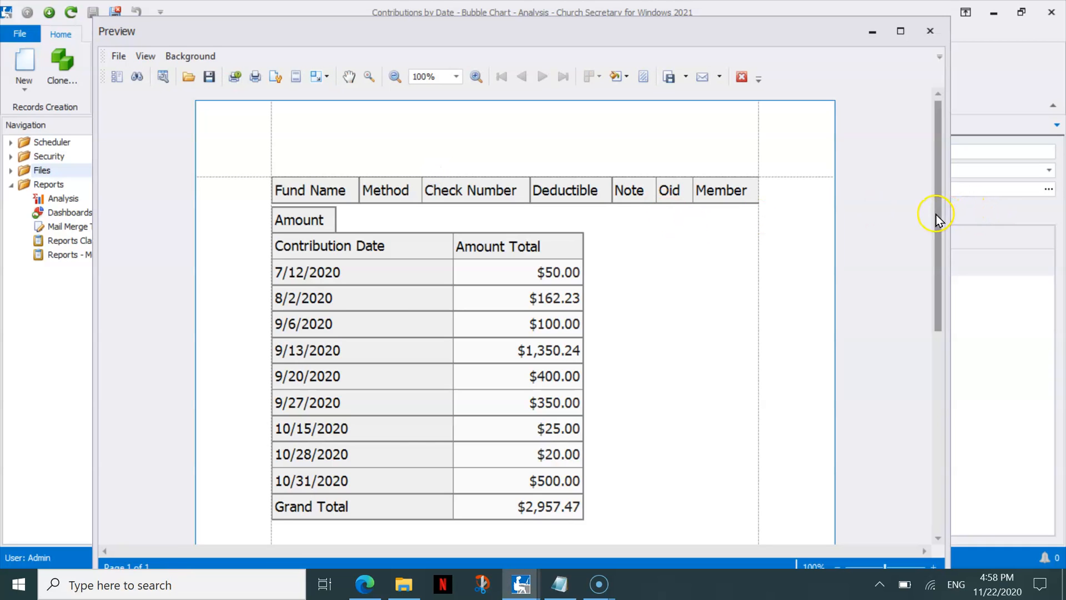
pyautogui.moveTo(937, 217); pyautogui.dragTo(919, 194)
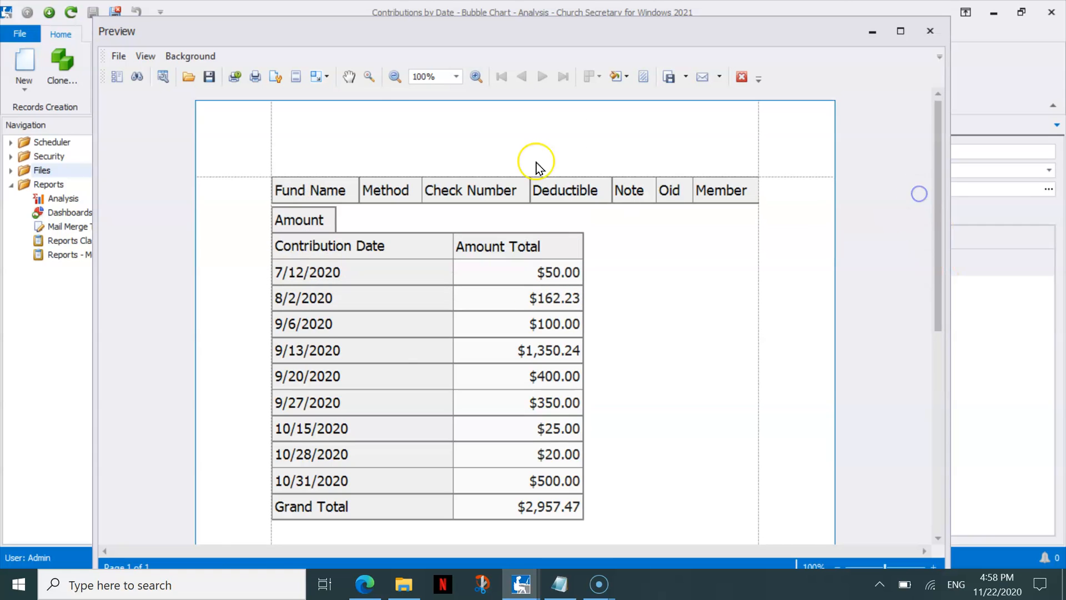
# Step: Set the previewed page's orientation to Landscape in the page setup
pyautogui.click(329, 80)
pyautogui.click(274, 78)
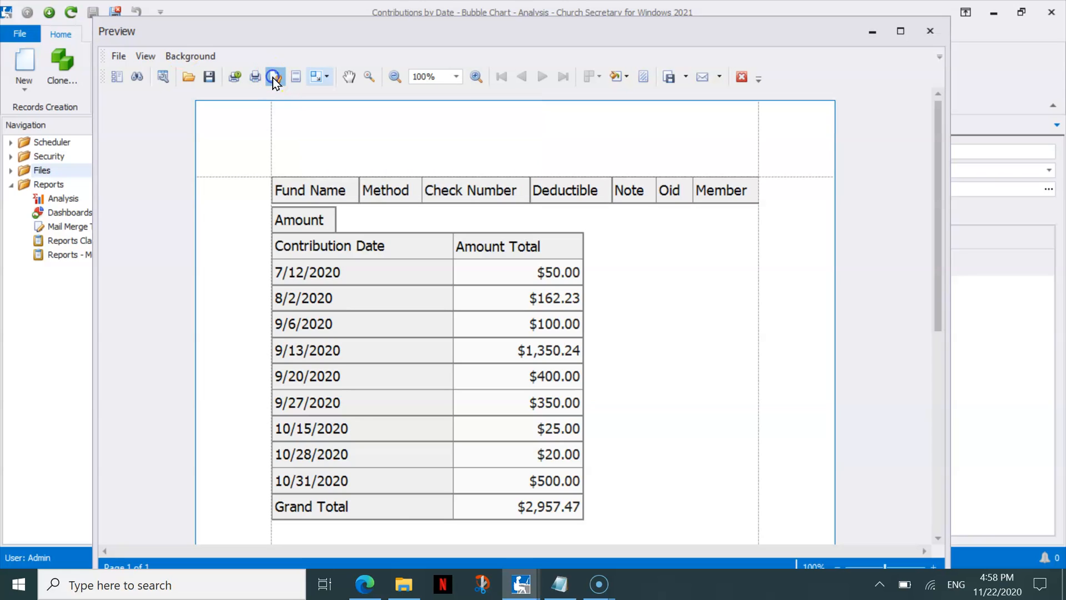
pyautogui.click(730, 278)
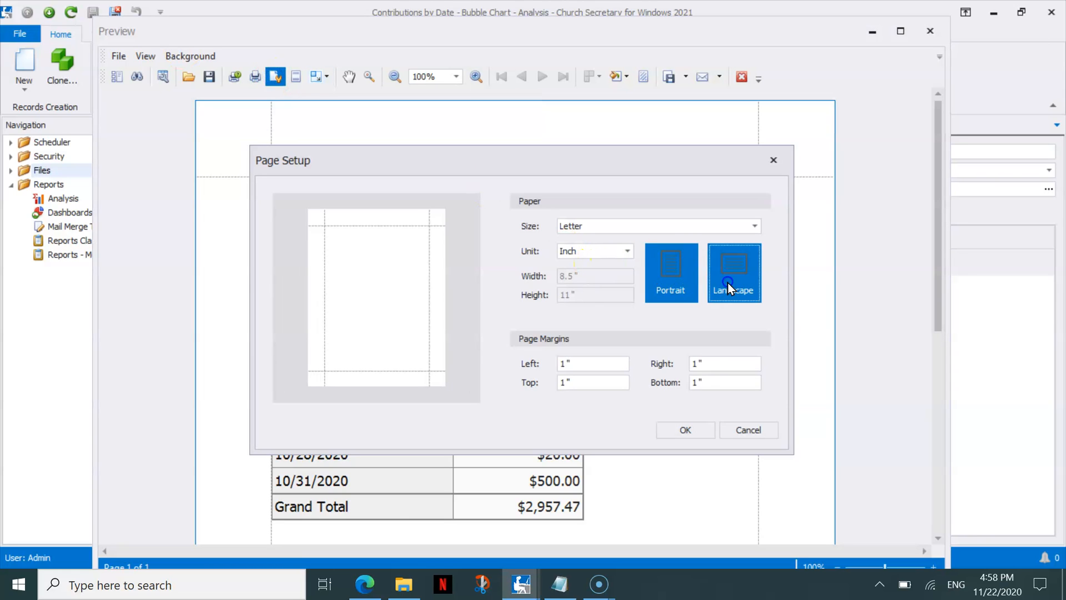
pyautogui.click(684, 431)
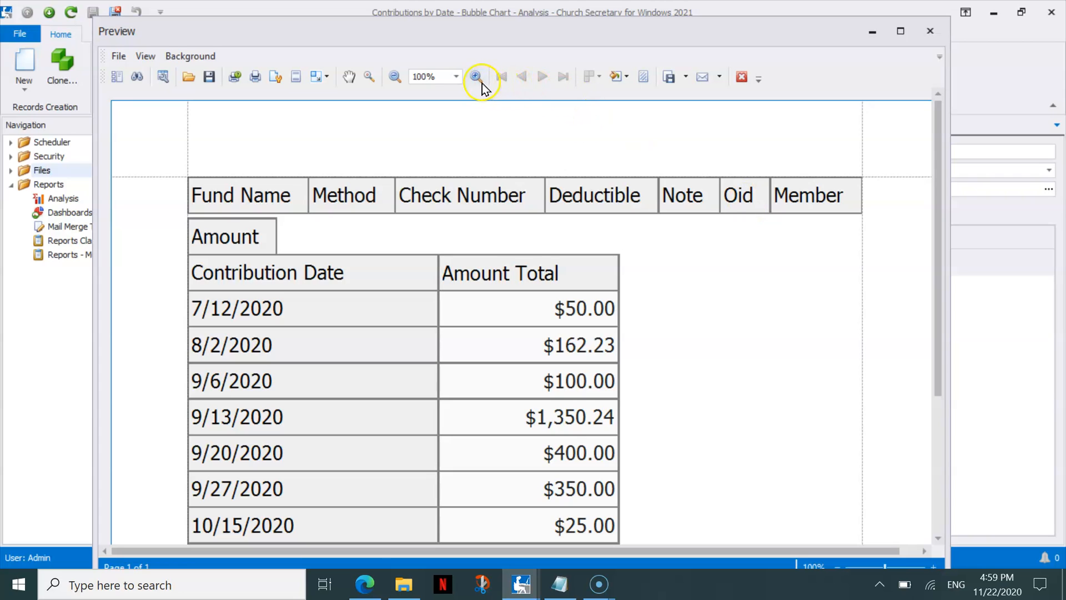
# Step: View the landscape preview at Whole Page zoom, then close the preview
pyautogui.click(455, 78)
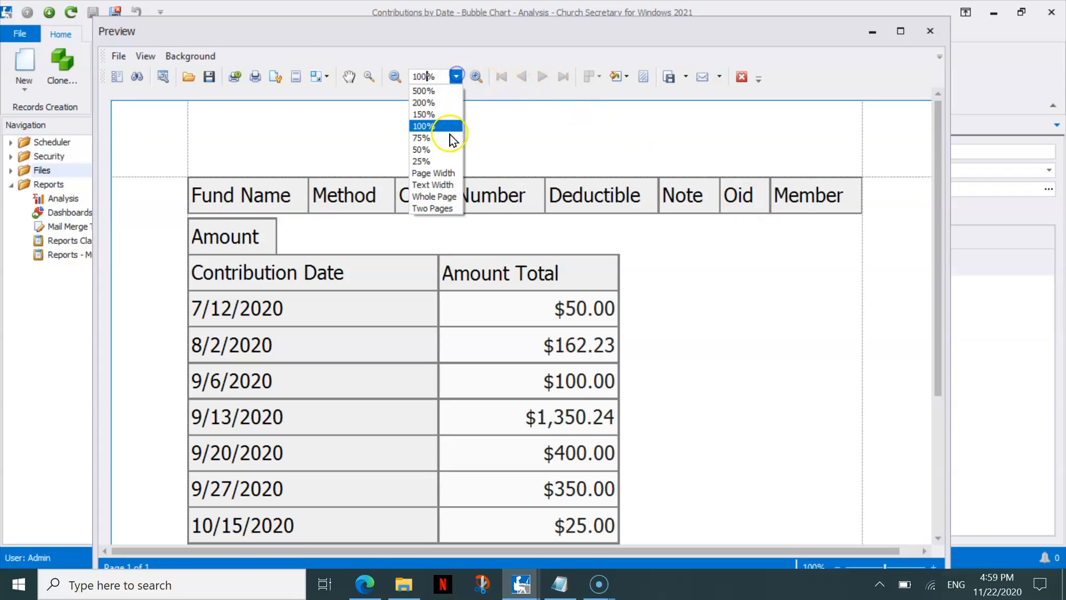
pyautogui.click(446, 196)
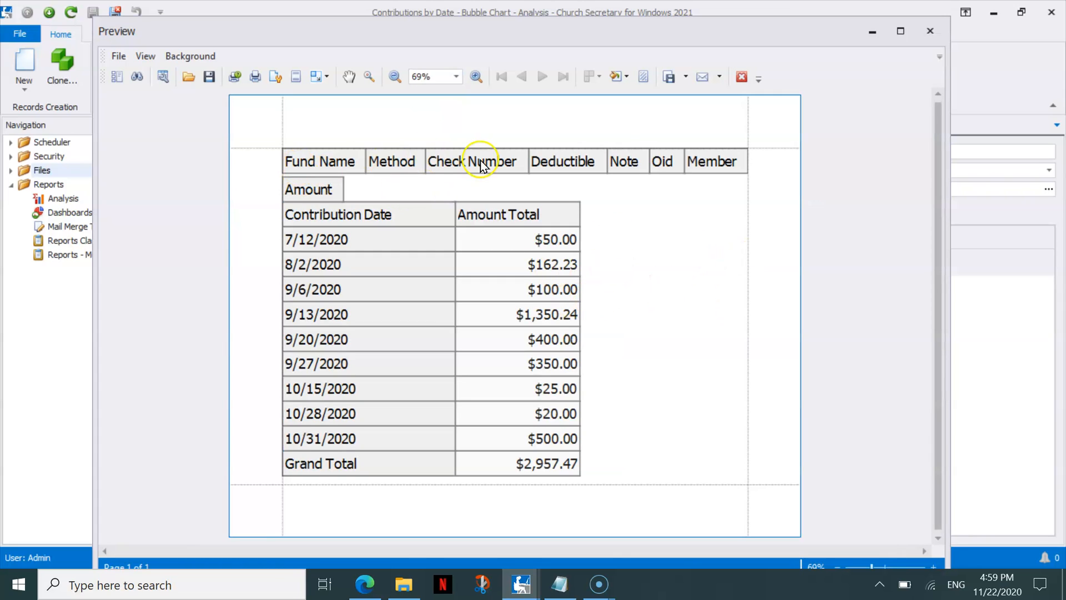
pyautogui.click(742, 77)
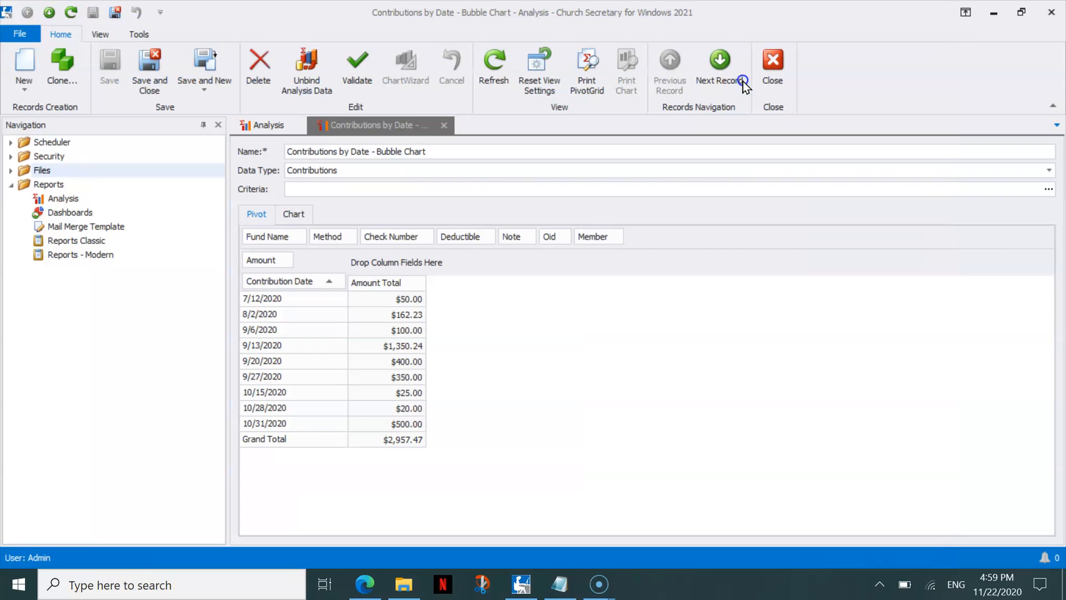
# Step: Hide the Member, Oid and Note filter fields from the pivot grid
pyautogui.rightClick(602, 237)
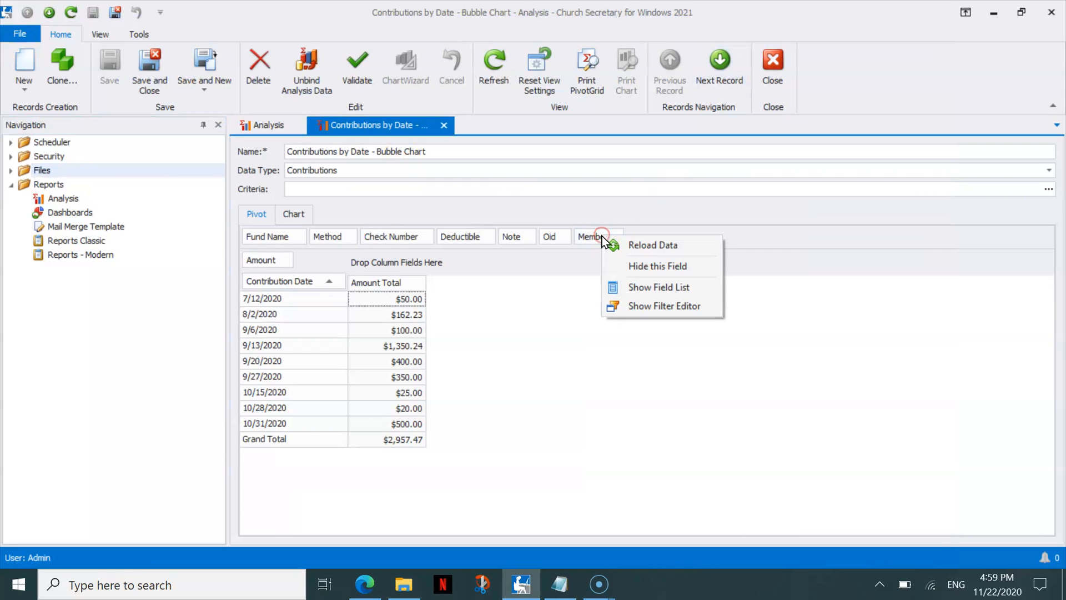
pyautogui.click(621, 269)
pyautogui.rightClick(552, 238)
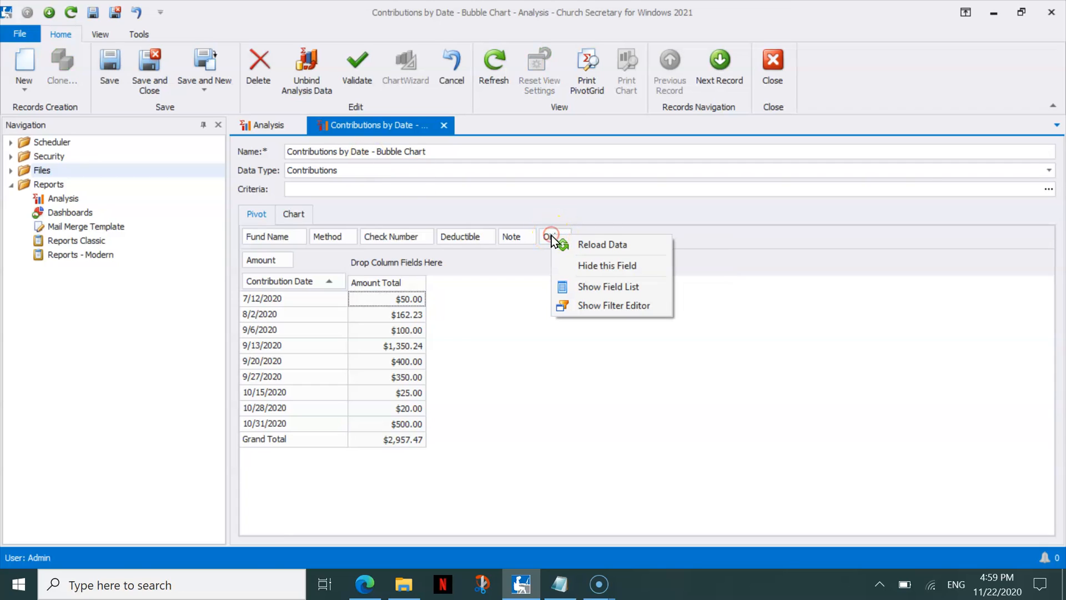
pyautogui.click(567, 269)
pyautogui.rightClick(510, 237)
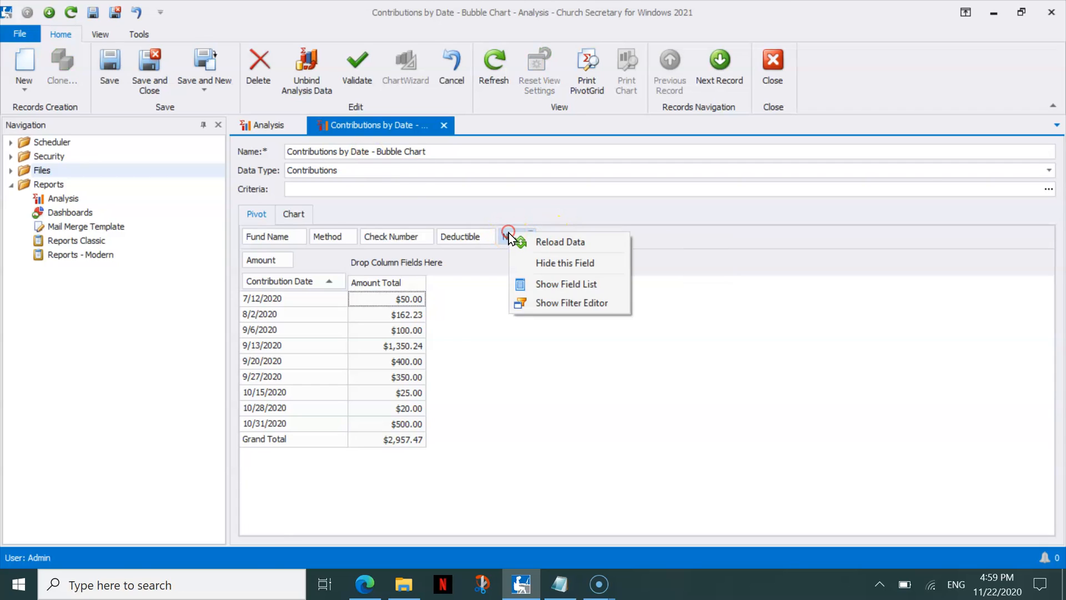
pyautogui.click(534, 263)
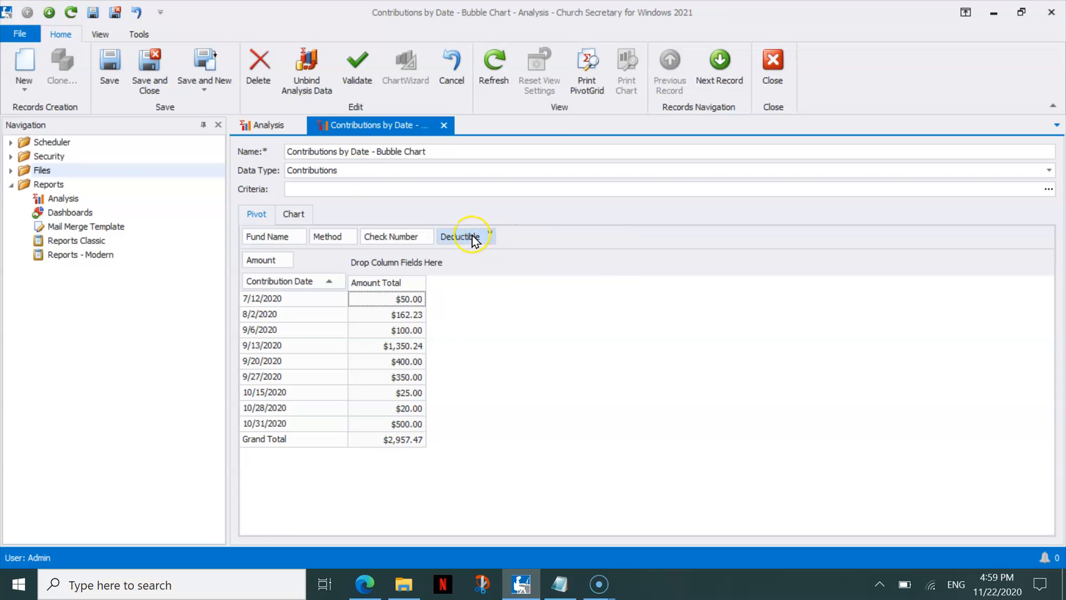
# Step: Hide the Deductible, Check Number, Method and Fund Name filter fields from the pivot grid
pyautogui.rightClick(472, 234)
pyautogui.click(488, 266)
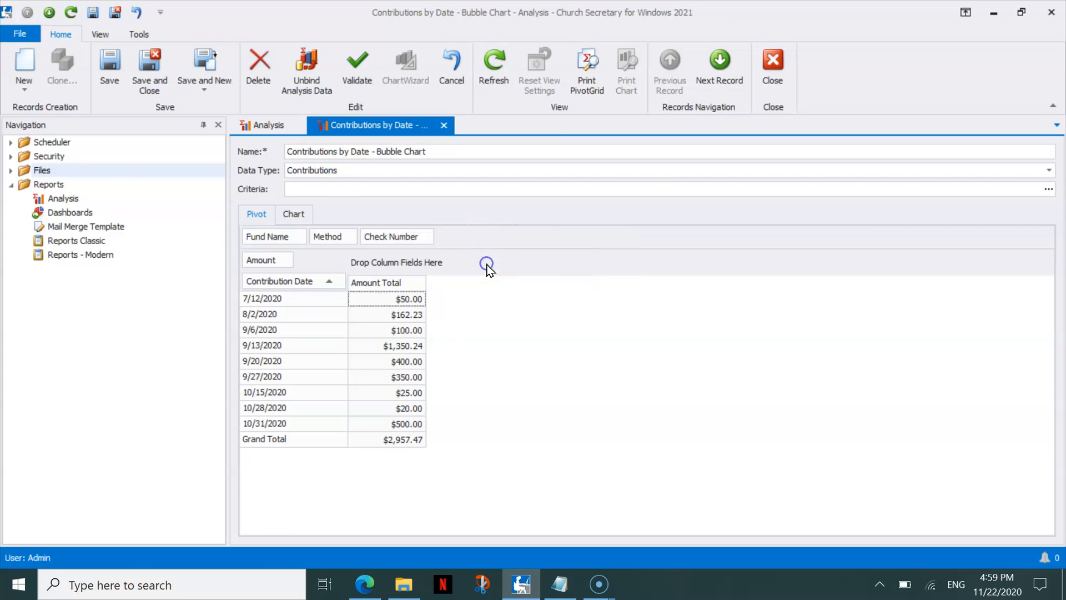
pyautogui.rightClick(403, 238)
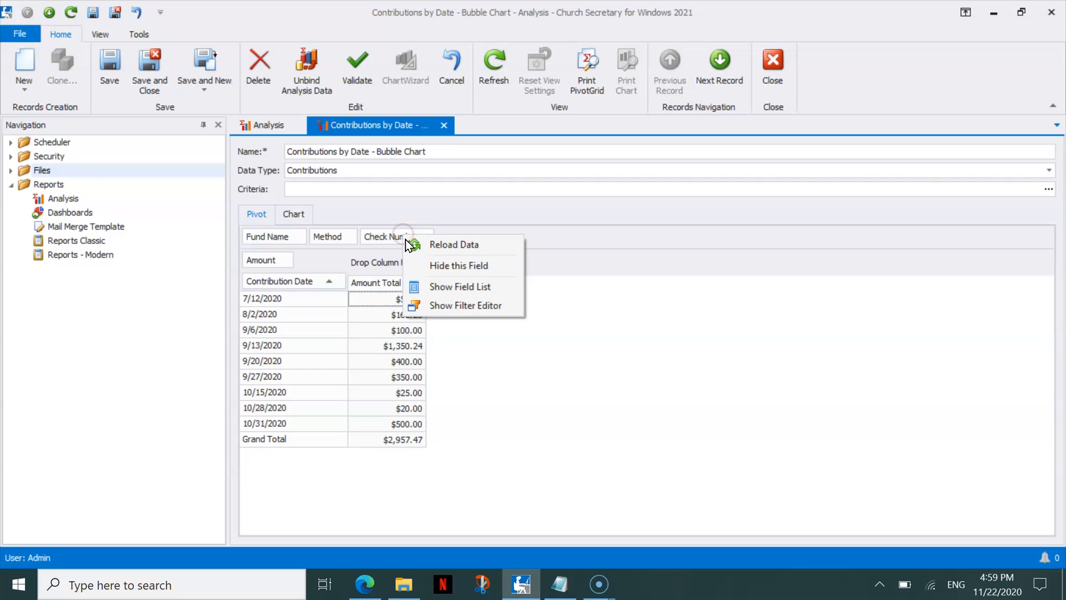
pyautogui.click(422, 266)
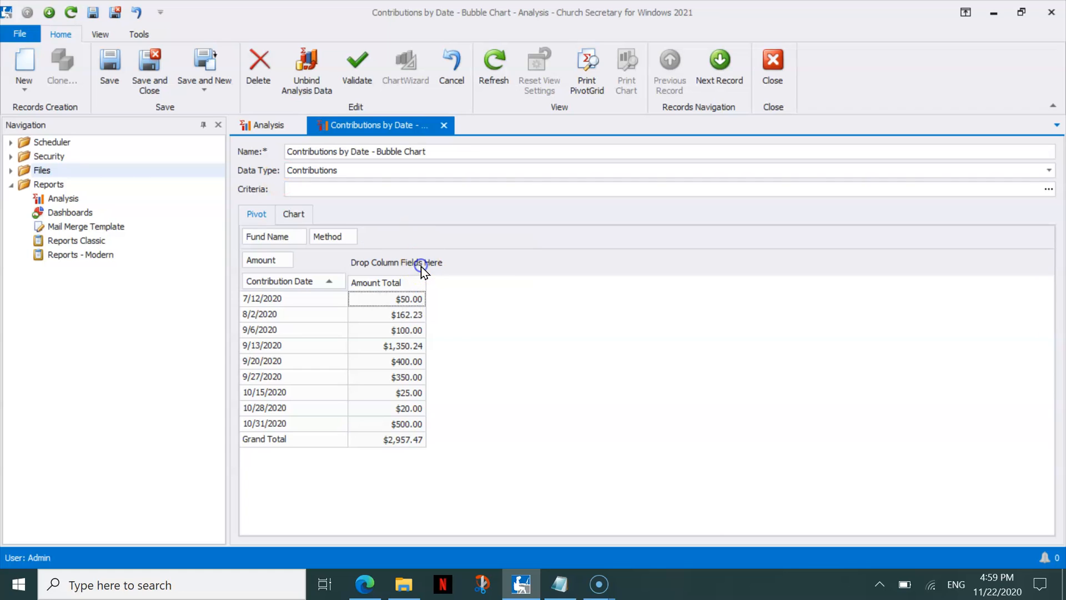
pyautogui.rightClick(338, 241)
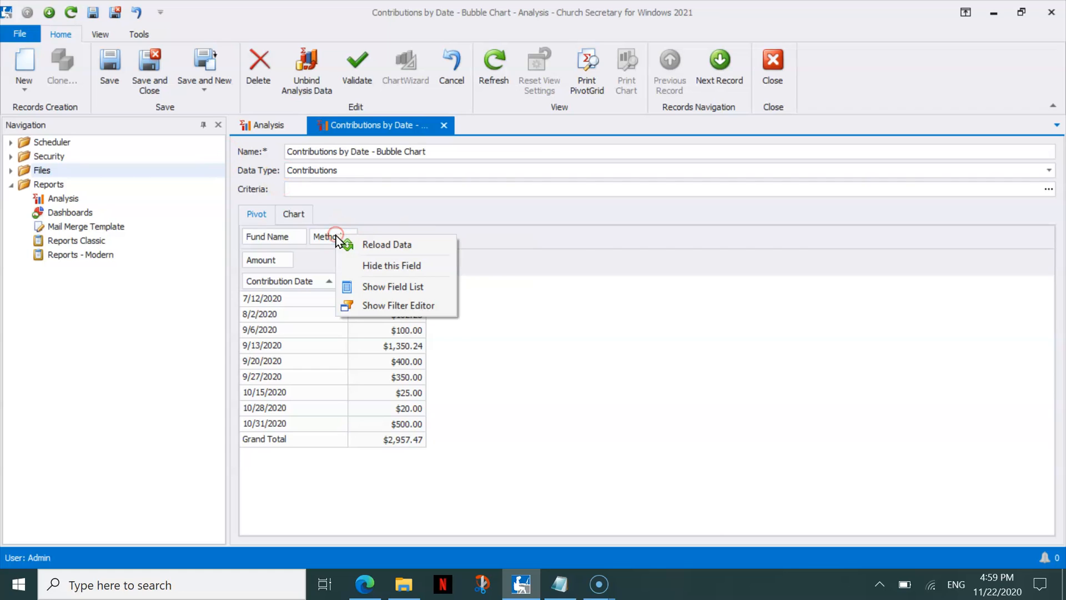
pyautogui.click(362, 267)
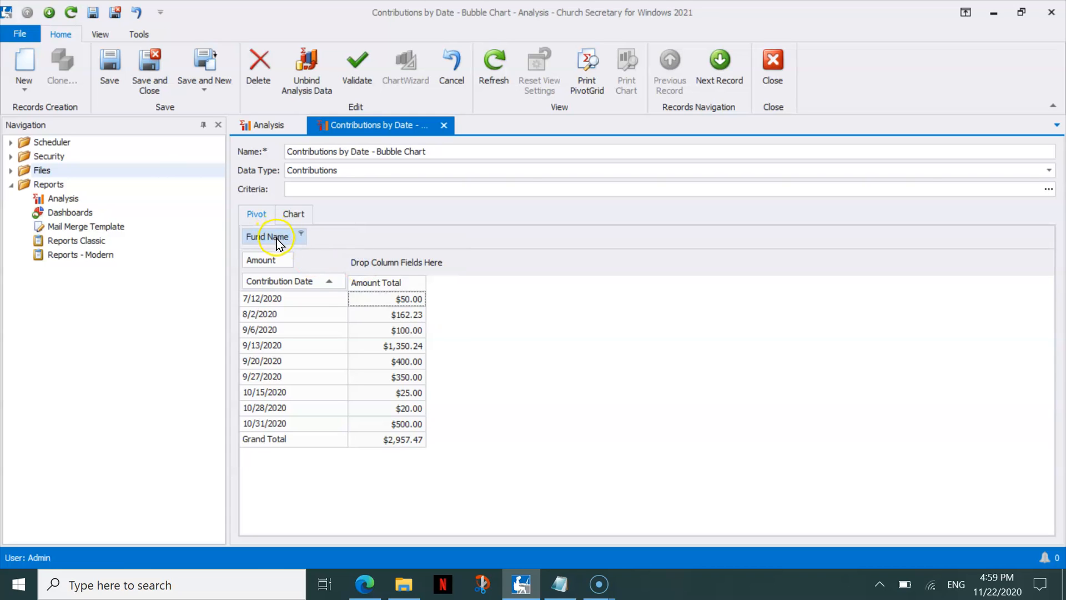
pyautogui.rightClick(276, 242)
pyautogui.click(297, 270)
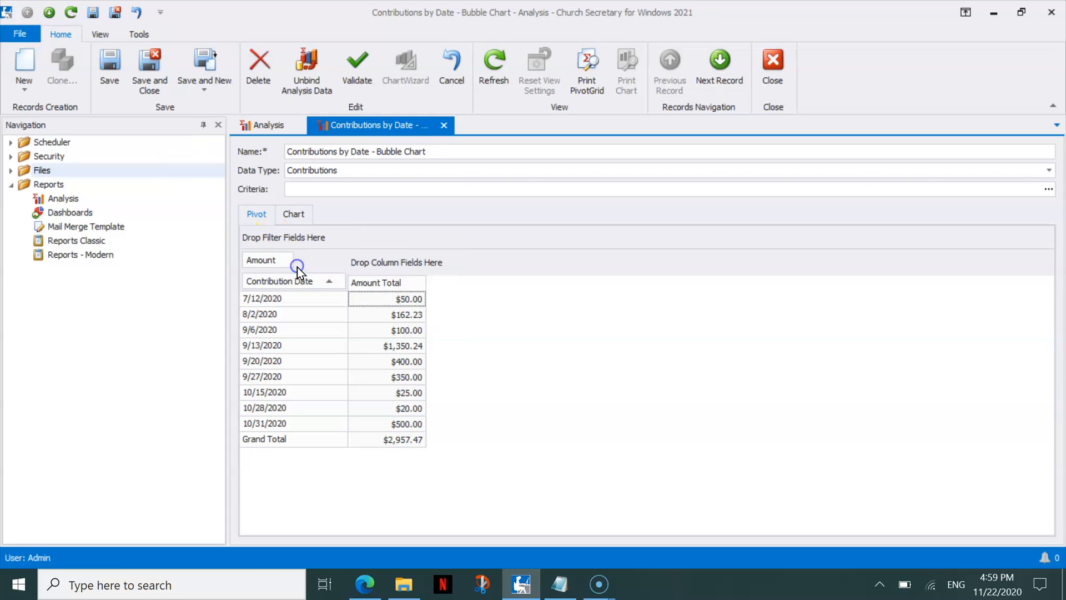
# Step: Examine the summary types offered for the Amount field without choosing one
pyautogui.click(278, 266)
pyautogui.rightClick(279, 264)
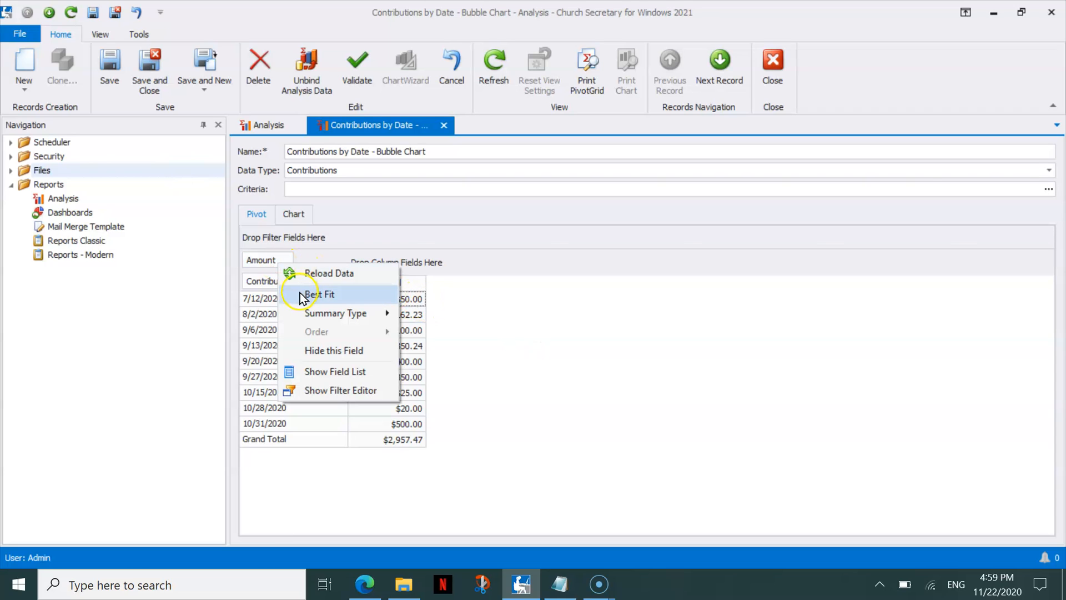
pyautogui.moveTo(335, 314)
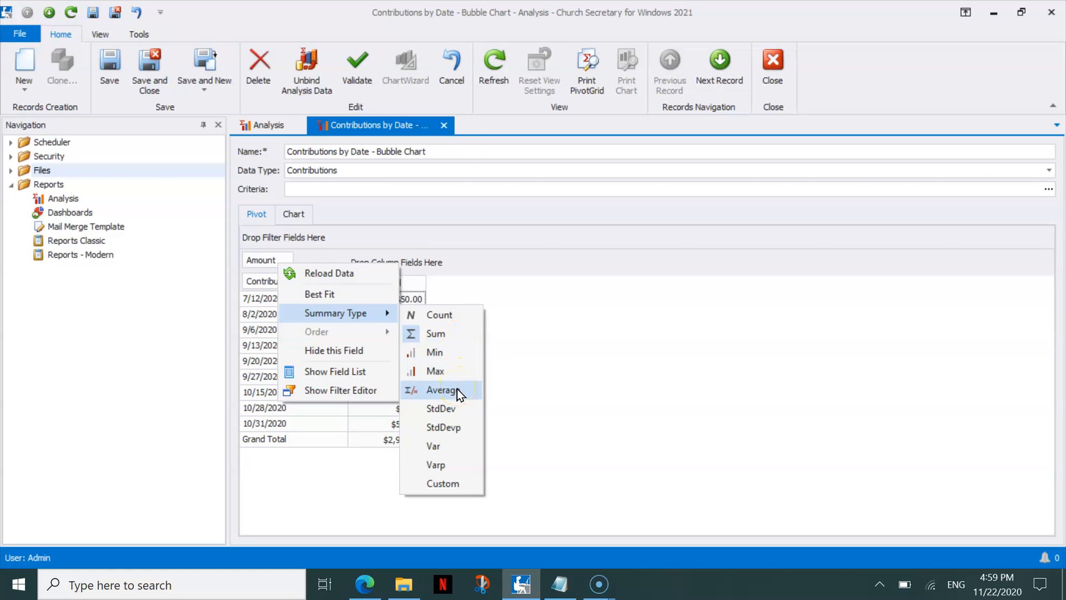
pyautogui.click(568, 350)
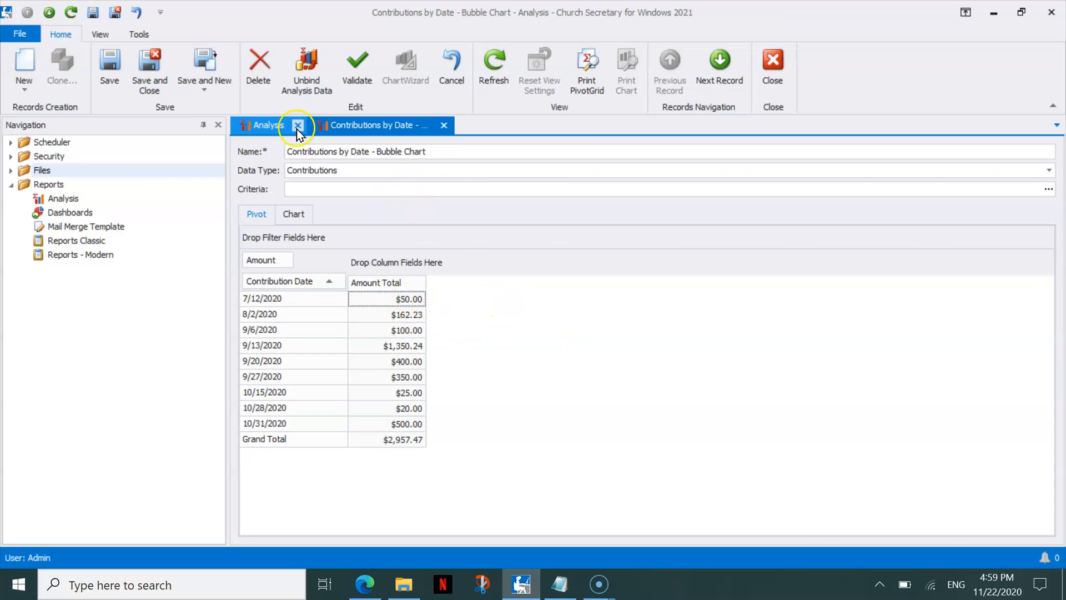
# Step: Check the print preview of the pivot grid without filter fields and close it
pyautogui.click(587, 69)
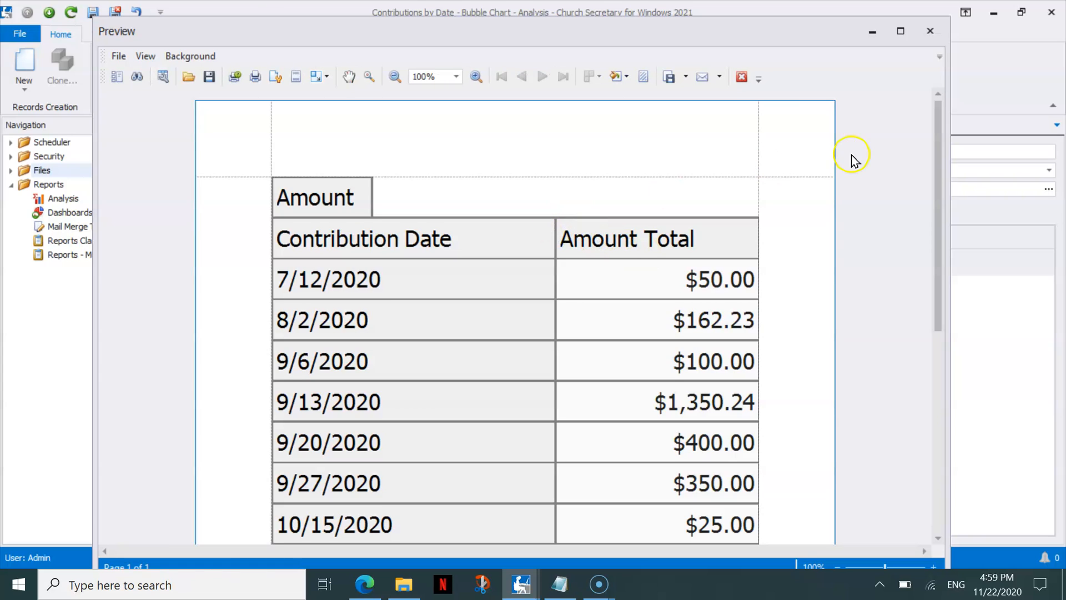
pyautogui.moveTo(935, 193)
pyautogui.mouseDown()
pyautogui.moveTo(945, 245)
pyautogui.moveTo(928, 209)
pyautogui.mouseUp()
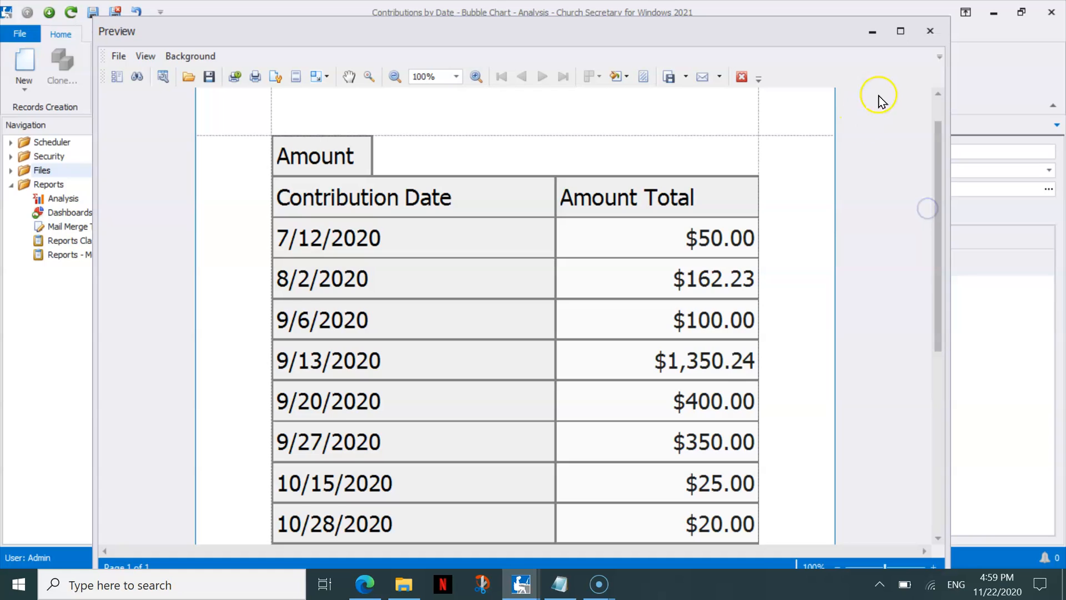
pyautogui.click(930, 32)
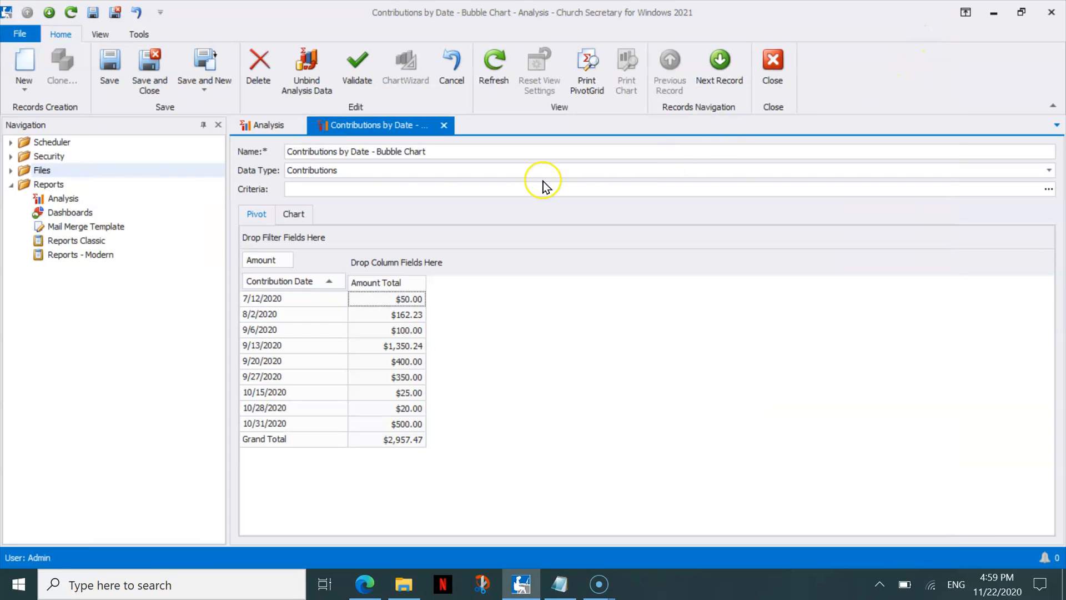
# Step: Hide the Amount data field from the pivot grid
pyautogui.rightClick(272, 262)
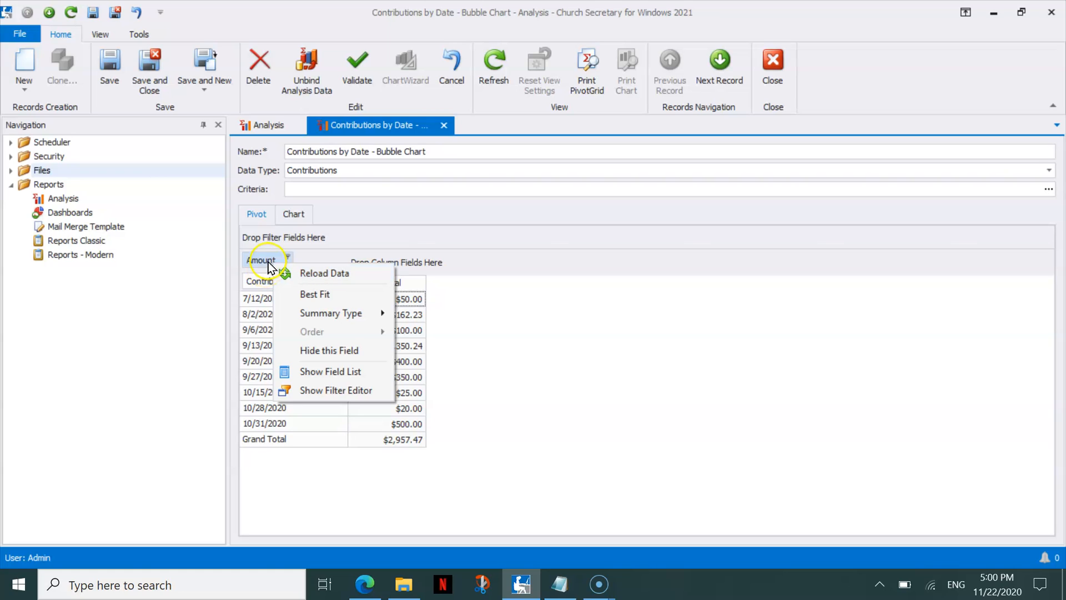
pyautogui.rightClick(260, 263)
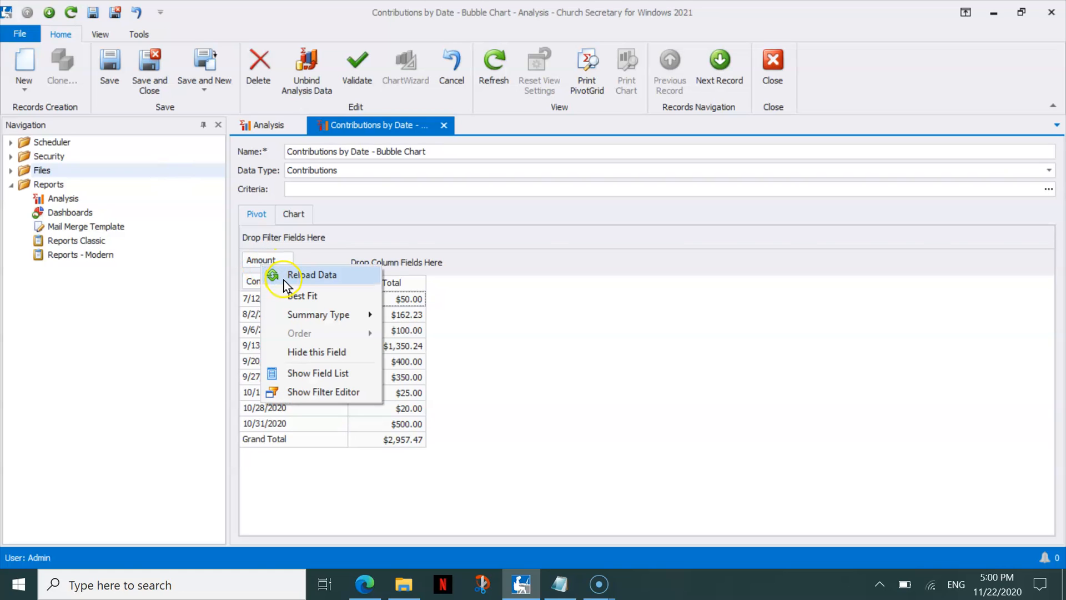
pyautogui.click(311, 352)
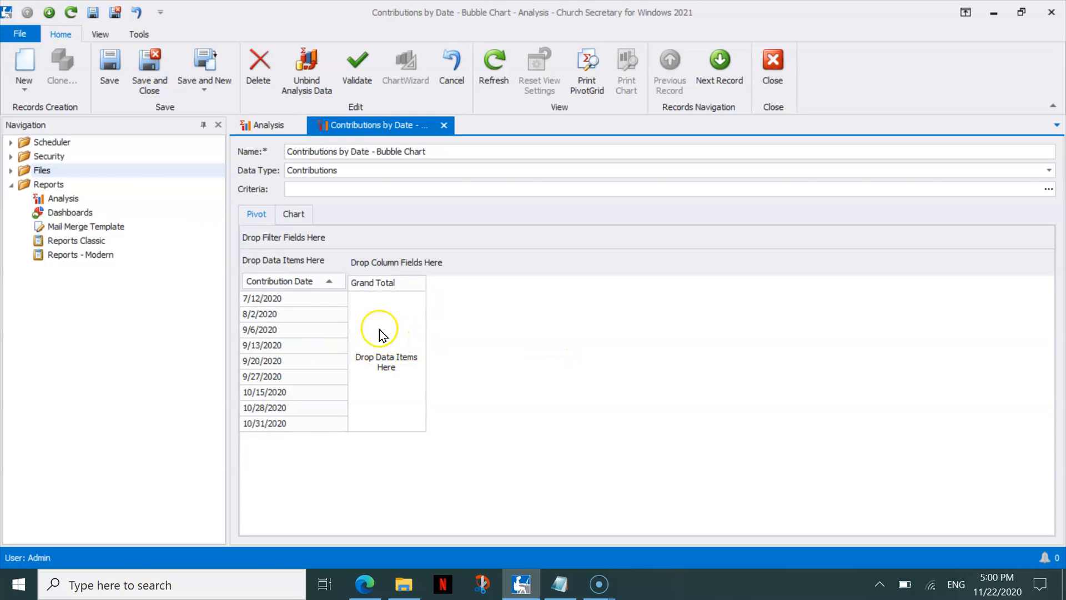
# Step: Show the pivot grid's Field List of hidden fields
pyautogui.rightClick(332, 236)
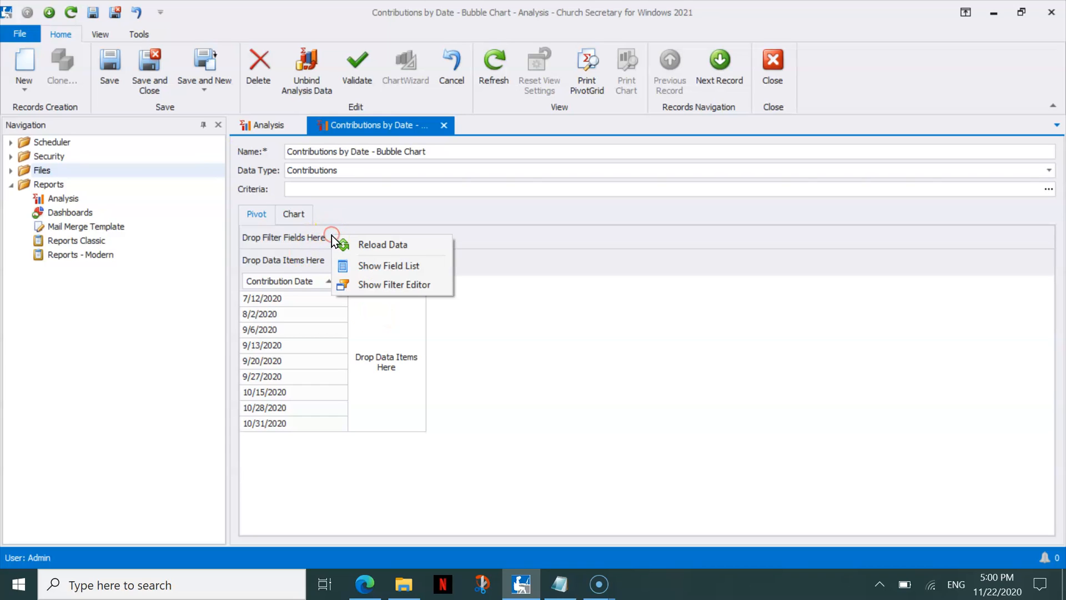
pyautogui.click(309, 261)
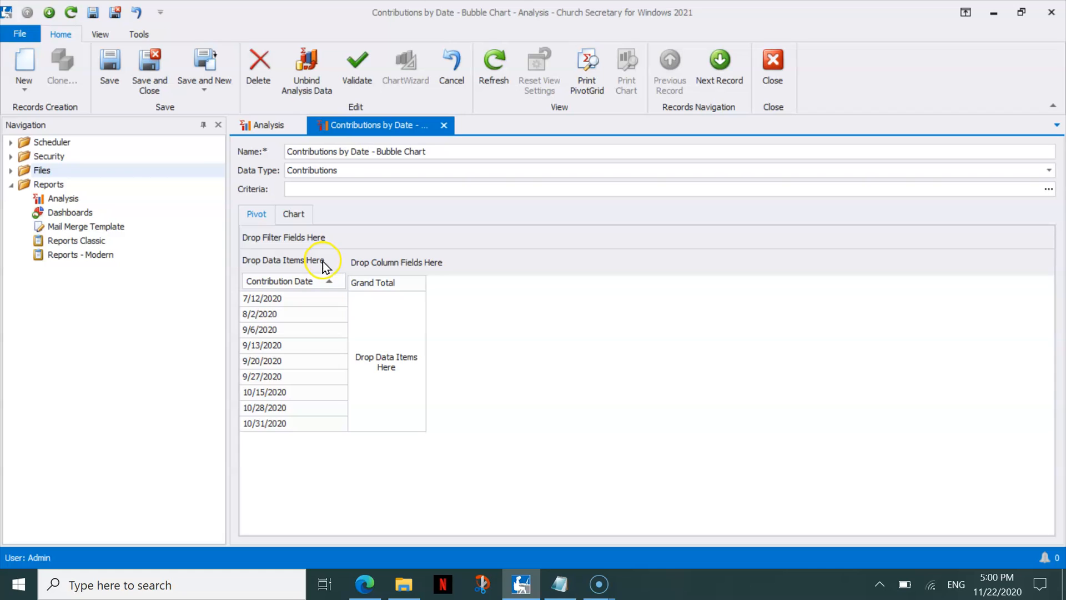
pyautogui.rightClick(324, 264)
pyautogui.click(355, 293)
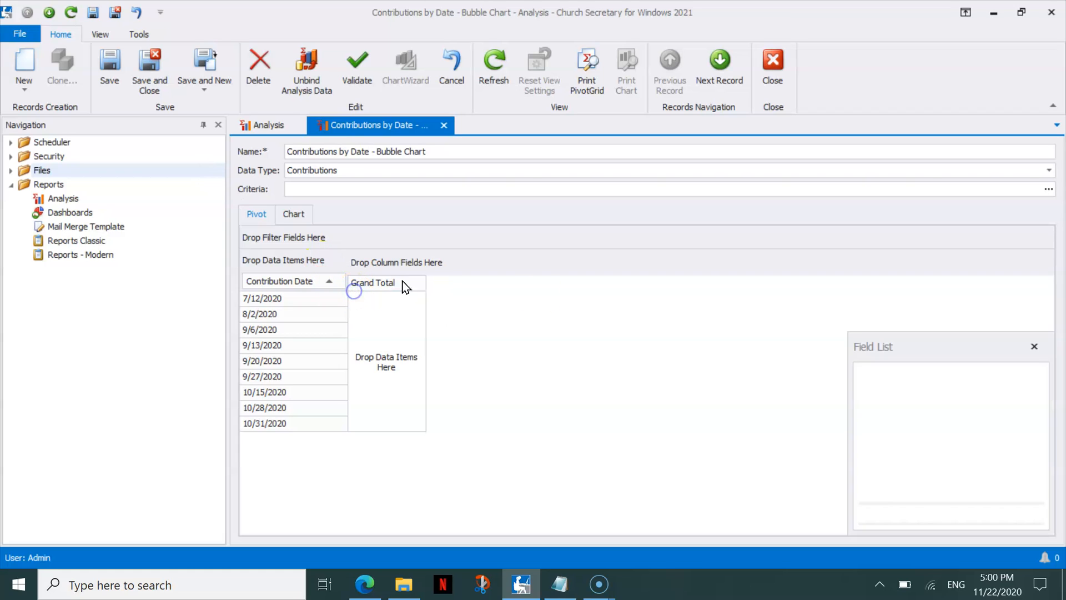
# Step: Return the Amount field to the pivot grid's data area and check the grid in the print preview
pyautogui.moveTo(886, 383); pyautogui.dragTo(404, 342)
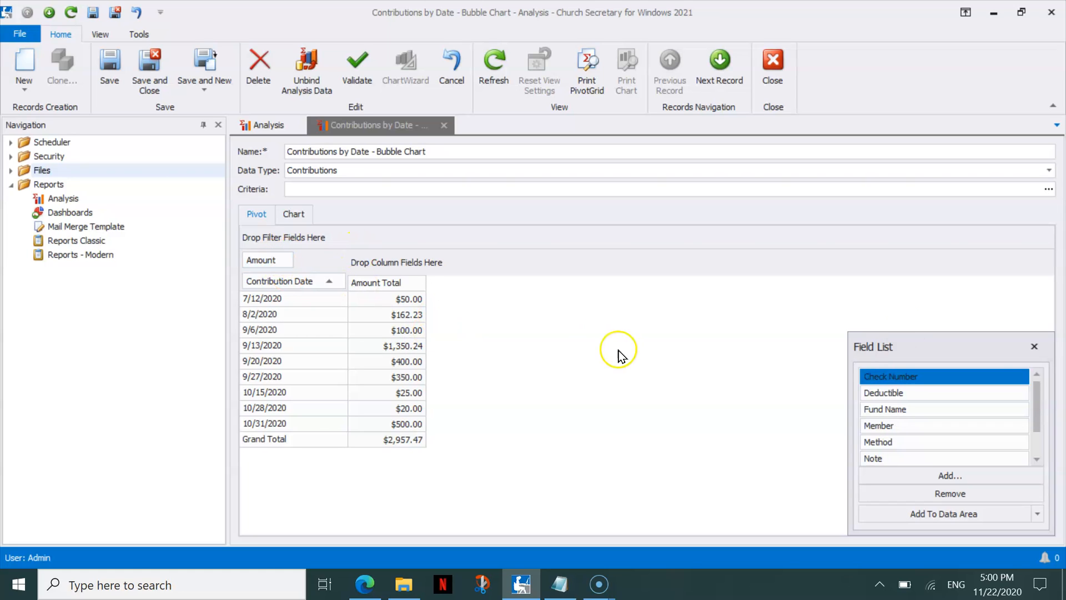
pyautogui.click(1034, 346)
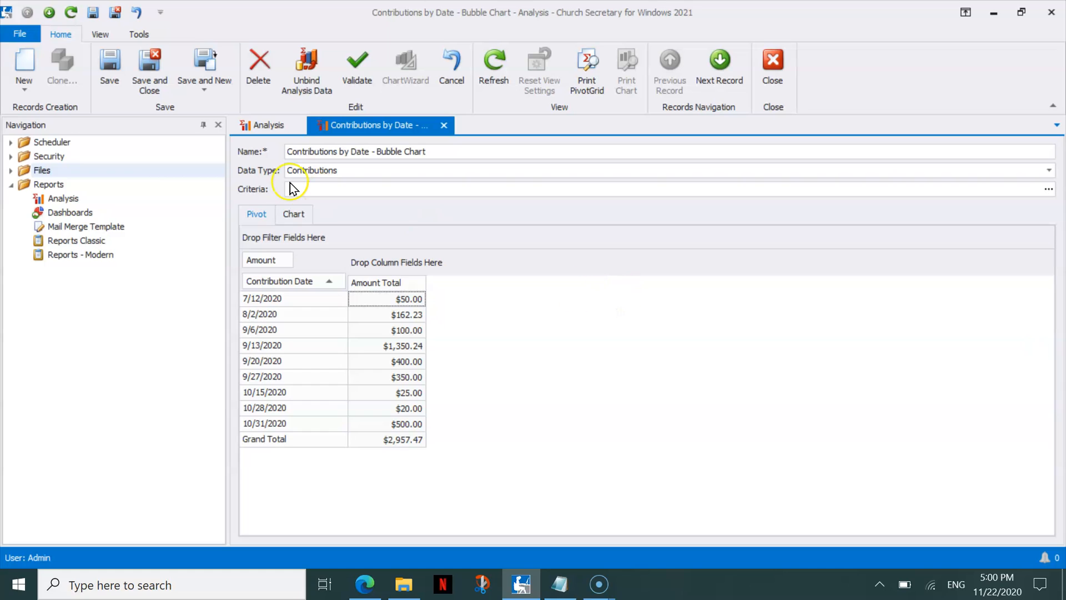
pyautogui.click(586, 64)
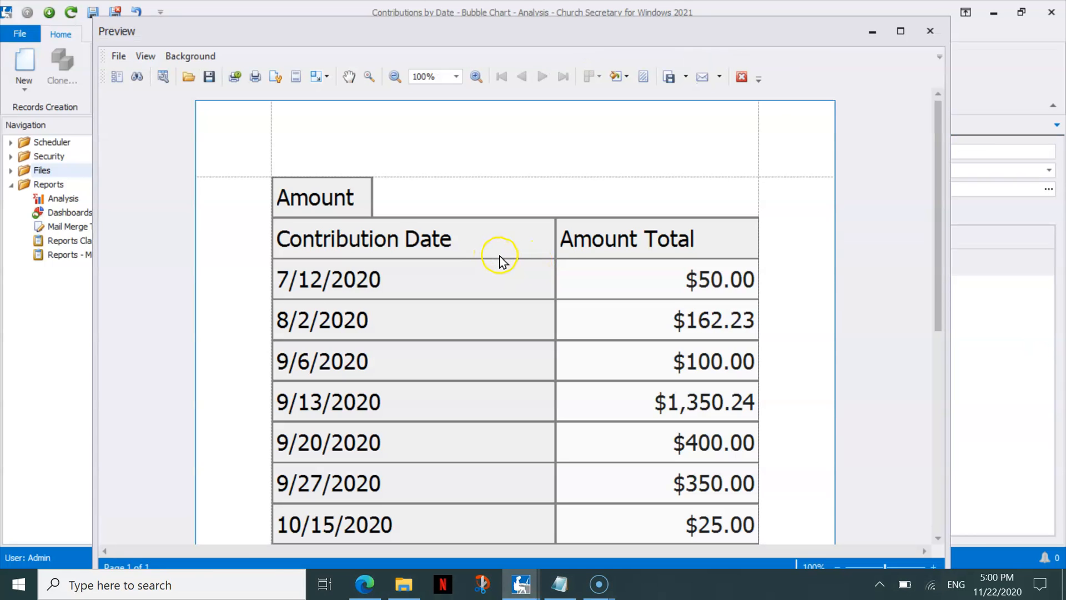
pyautogui.click(742, 79)
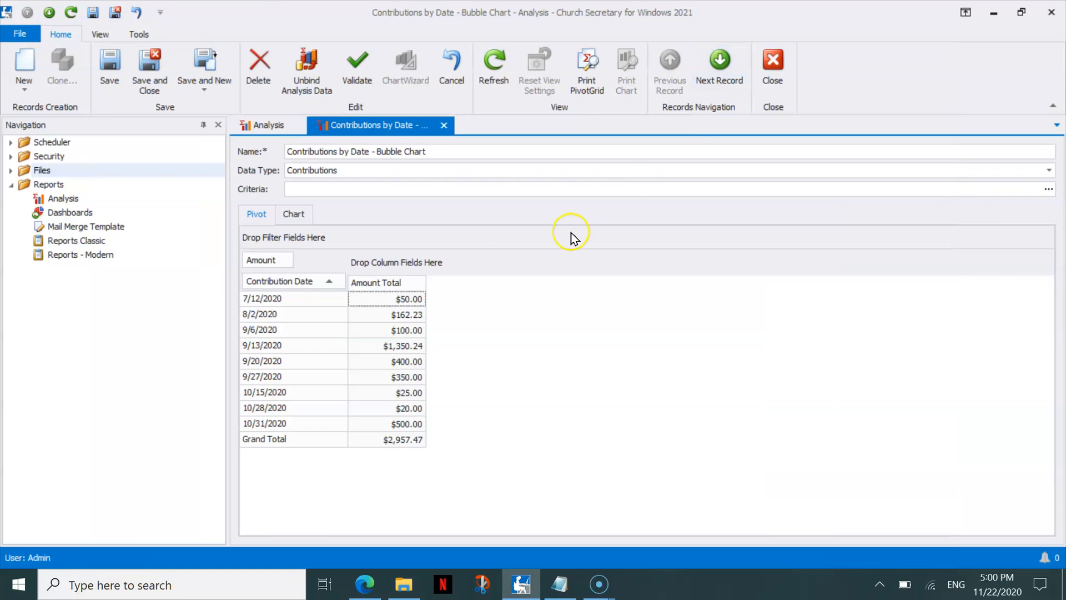
# Step: Compare the pivot grid of contributions by date with its bubble chart
pyautogui.click(295, 215)
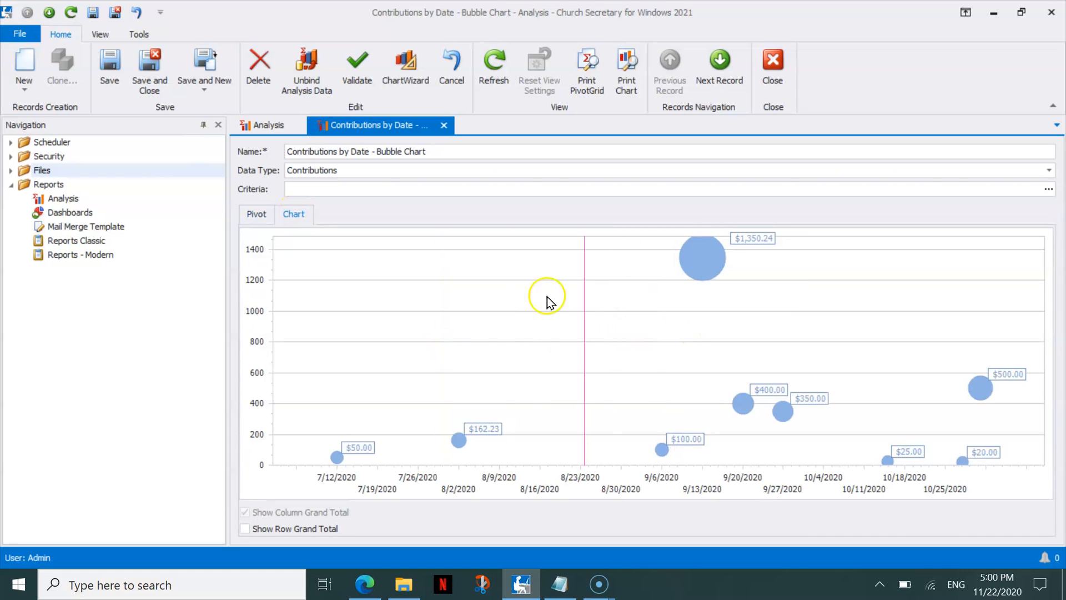
pyautogui.click(398, 226)
pyautogui.click(252, 211)
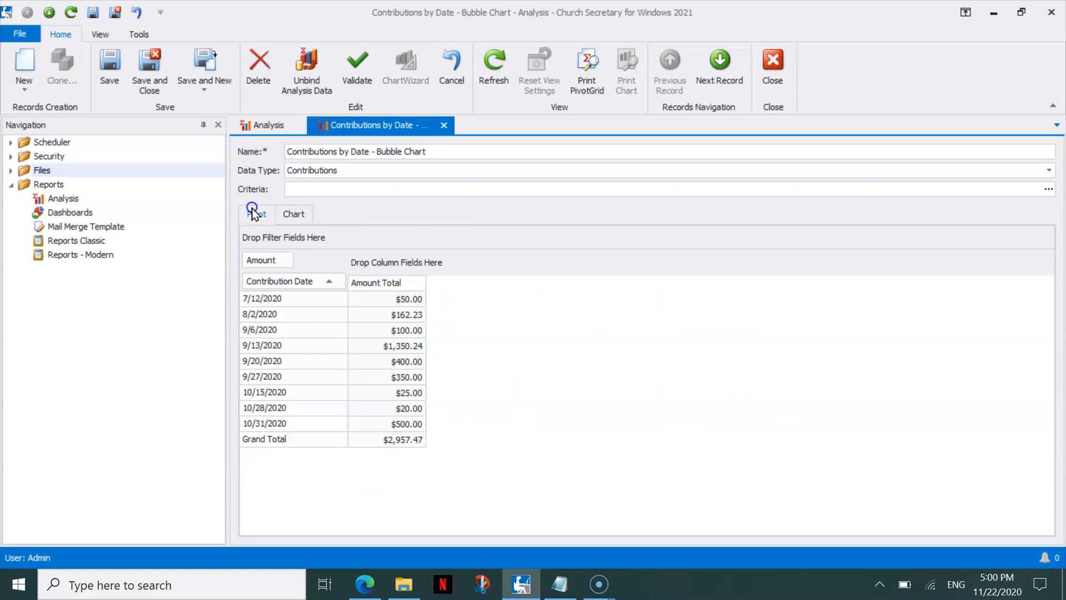
pyautogui.click(294, 215)
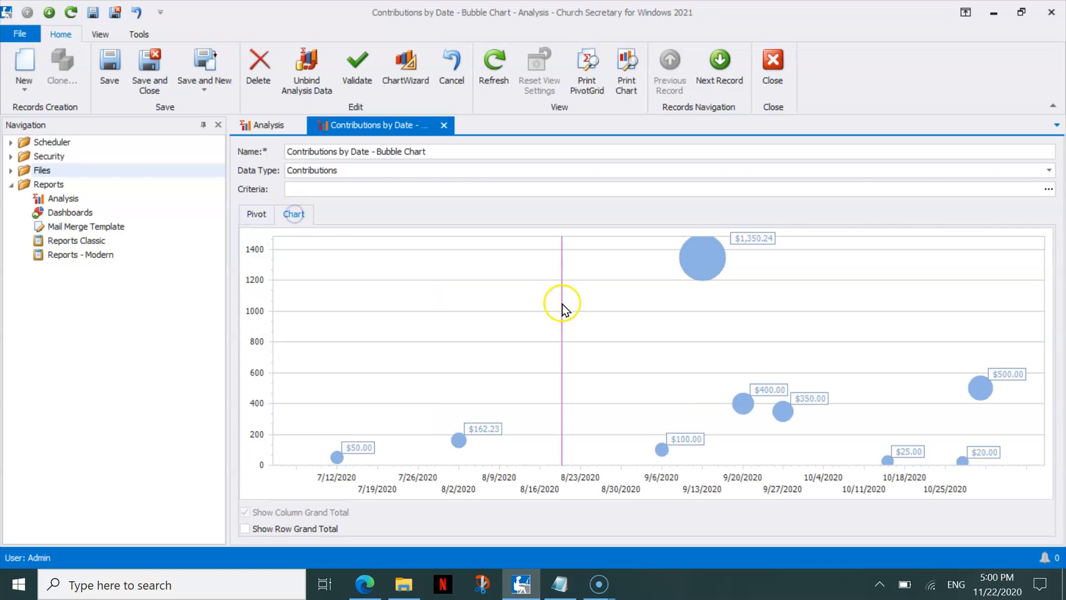
# Step: Change the bubble chart's type to Bar in the Chart Designer
pyautogui.click(407, 62)
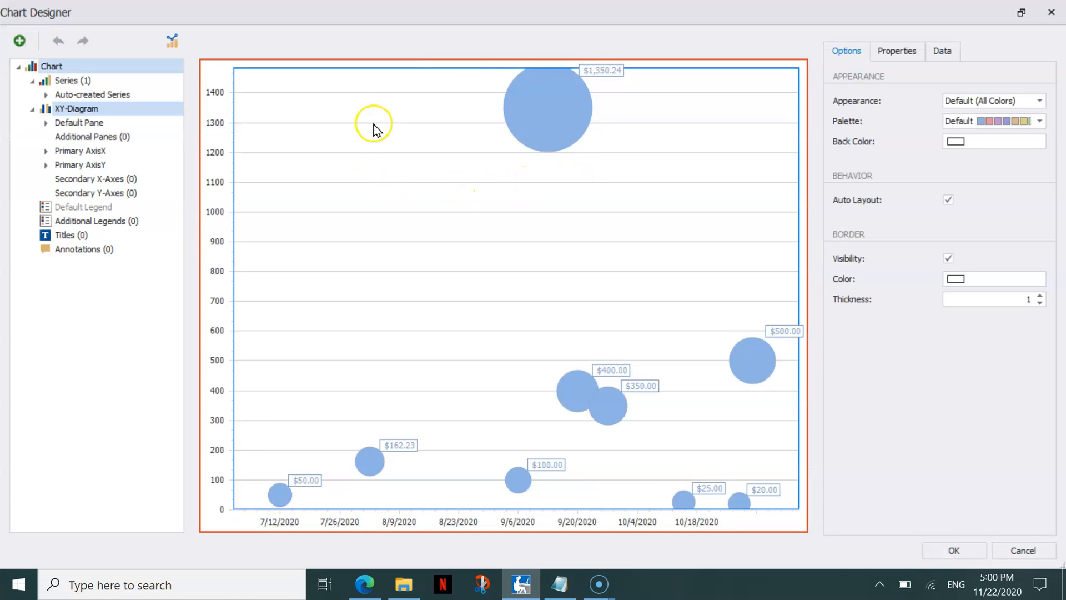
pyautogui.click(171, 41)
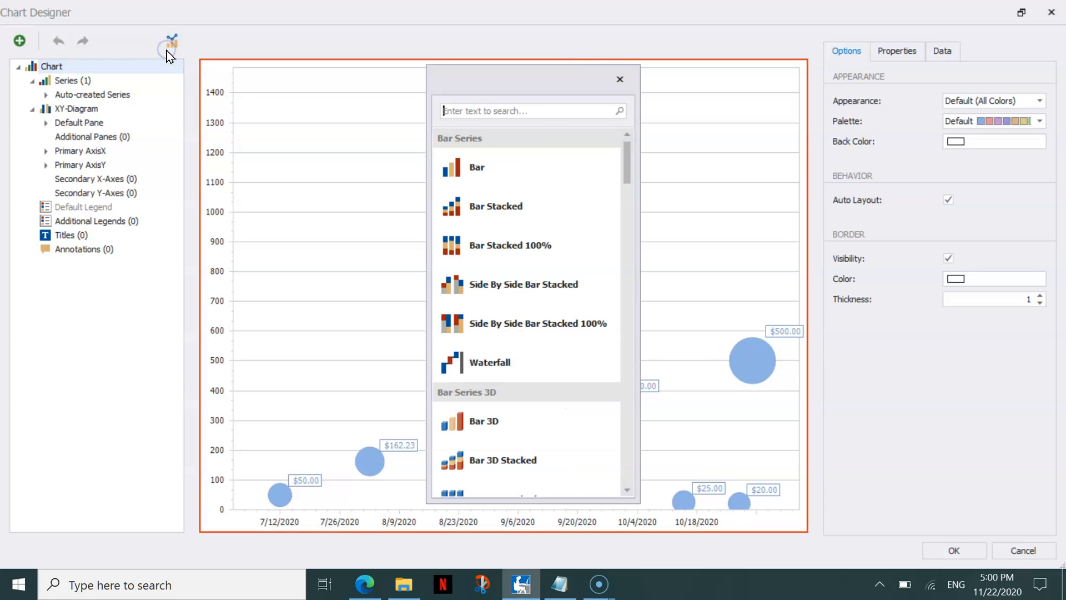
pyautogui.click(518, 168)
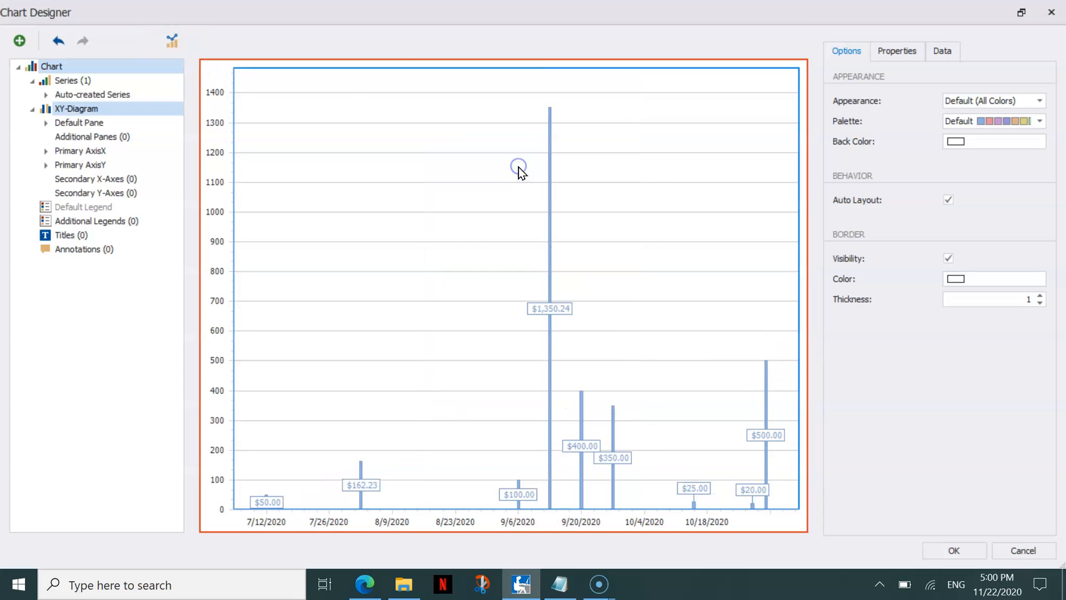
# Step: Change the chart type from Bar to Line
pyautogui.click(166, 39)
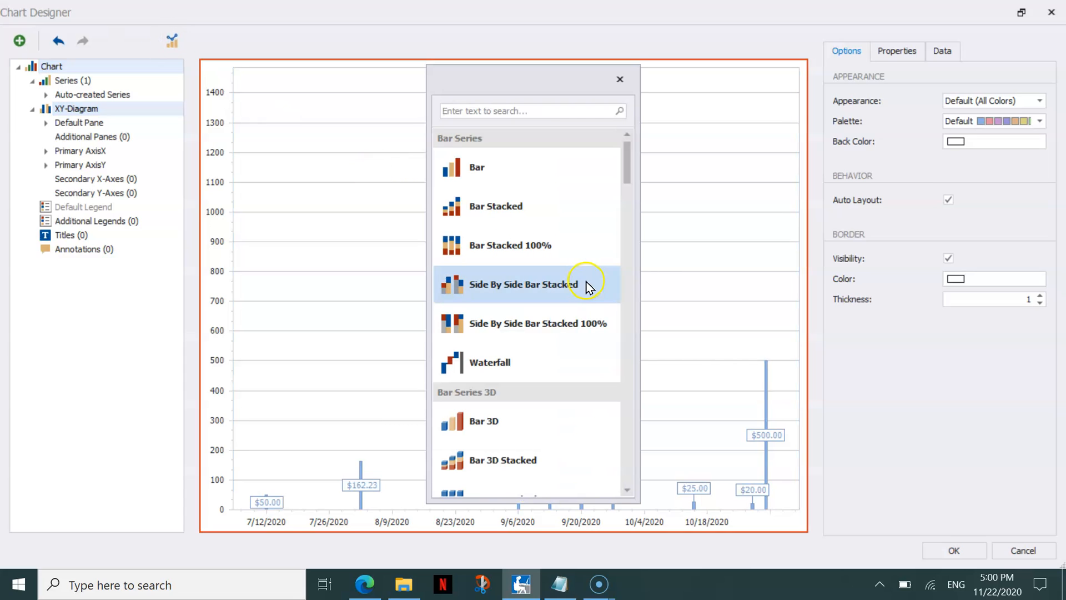
pyautogui.click(632, 395)
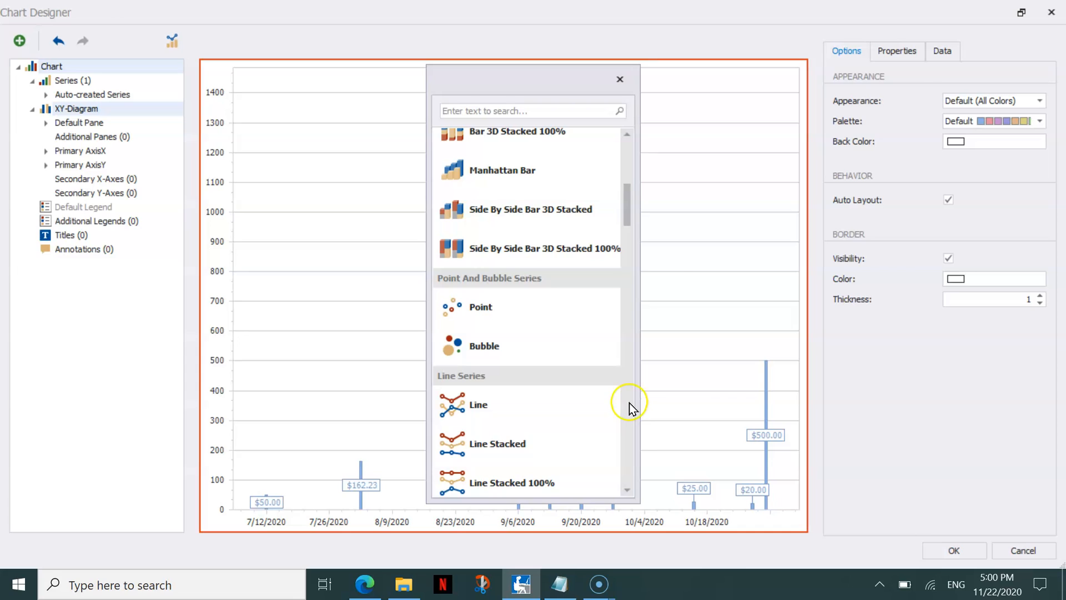
pyautogui.click(496, 404)
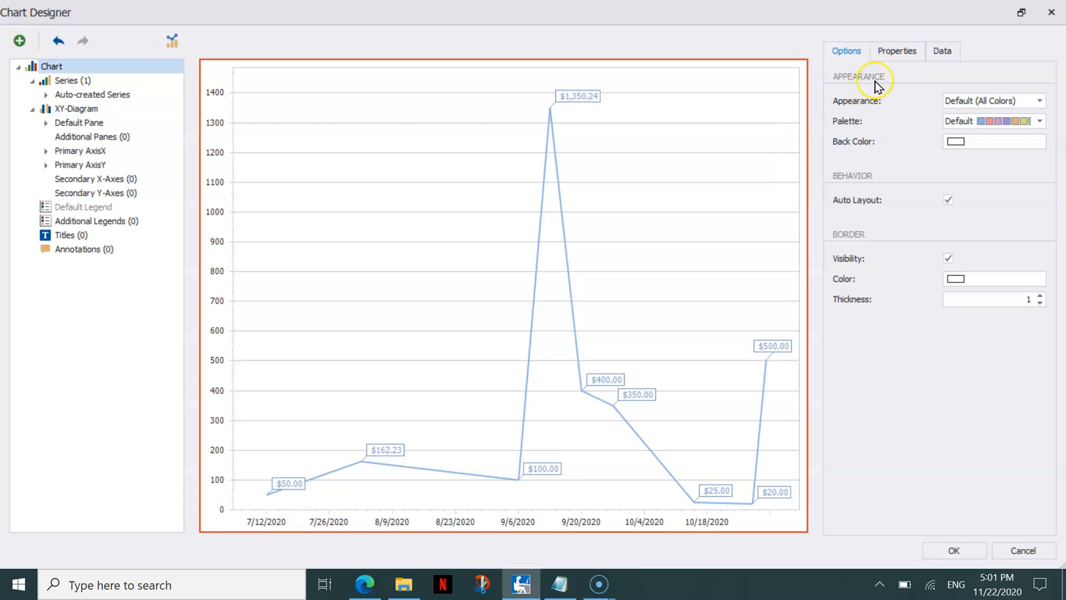
# Step: Make the chart's default legend visible and show its detailed properties
pyautogui.click(898, 51)
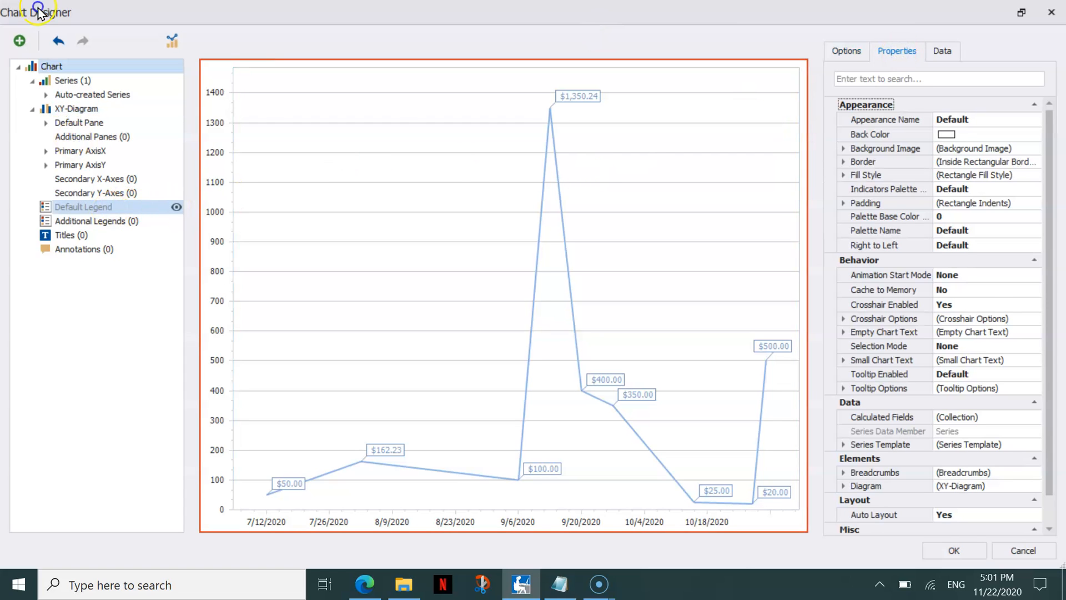
pyautogui.click(173, 210)
pyautogui.click(176, 207)
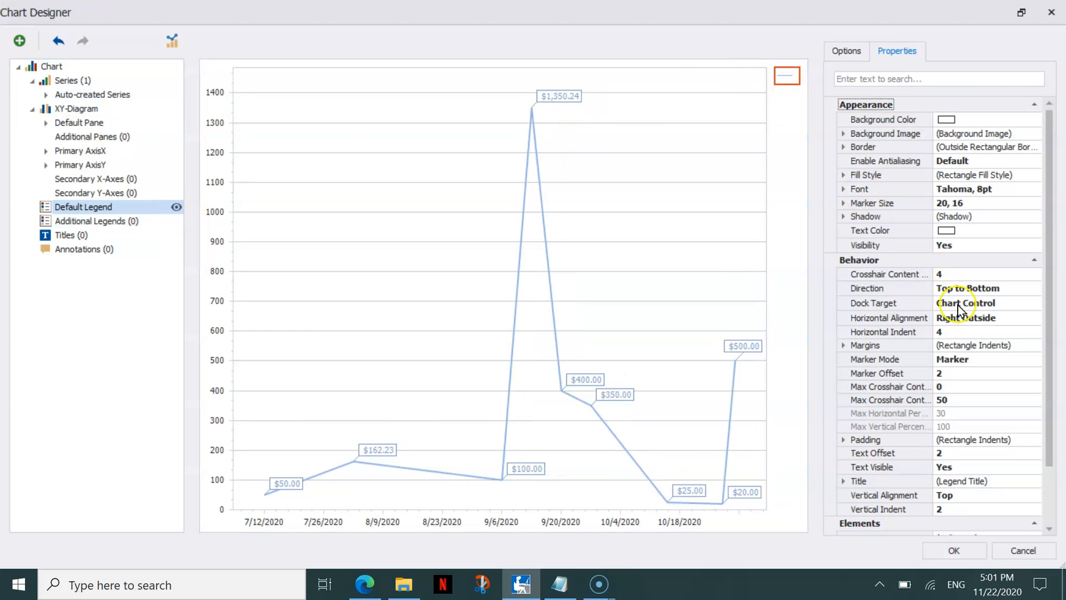
# Step: Set the default legend's title text to "Giving by Date" and apply the chart changes
pyautogui.click(1000, 480)
pyautogui.moveTo(1000, 479); pyautogui.dragTo(913, 483)
pyautogui.click(914, 483)
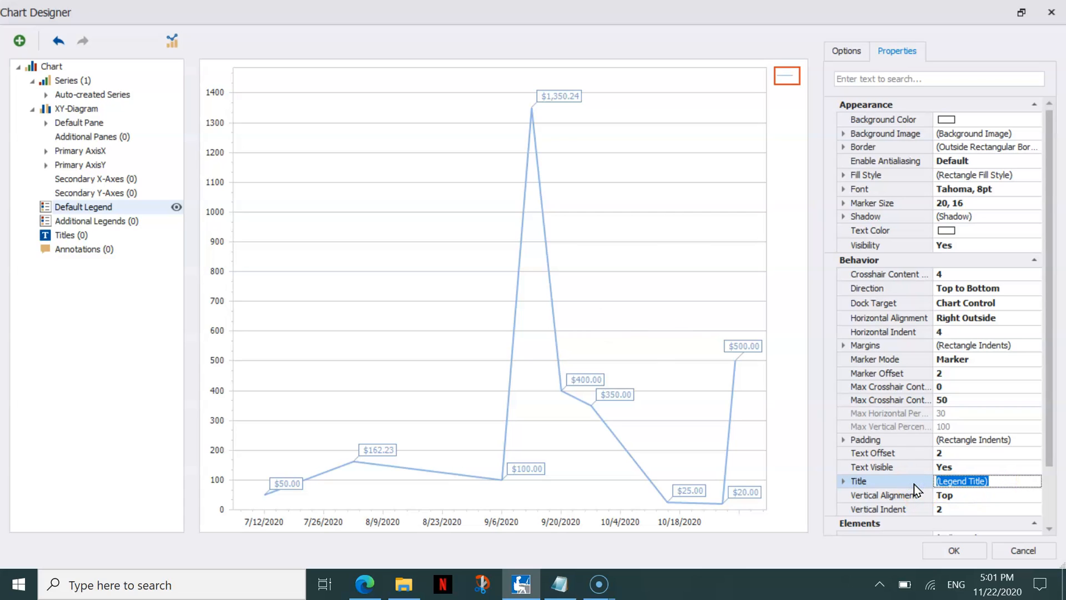
pyautogui.moveTo(990, 480); pyautogui.dragTo(932, 480)
pyautogui.click(844, 482)
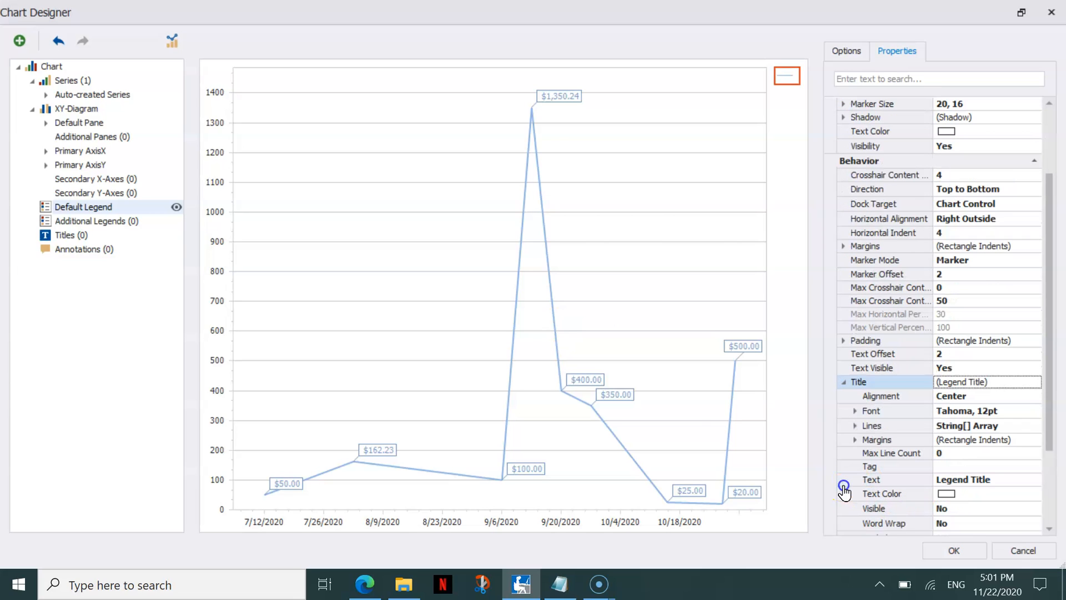
pyautogui.click(992, 481)
pyautogui.moveTo(992, 485); pyautogui.dragTo(913, 469)
pyautogui.write('Giving')
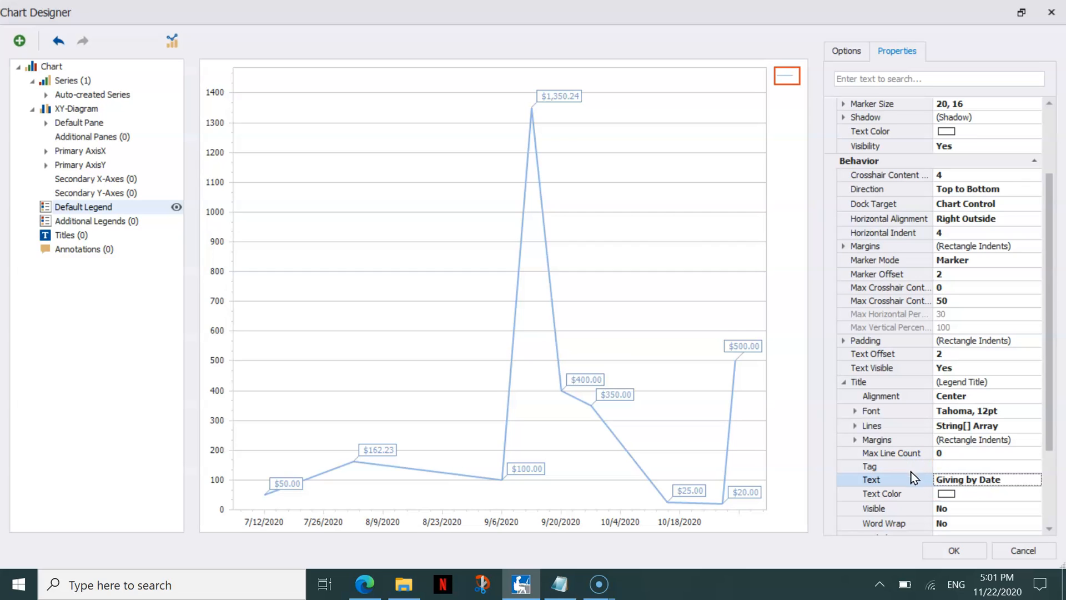
pyautogui.write(' by Date')
pyautogui.click(950, 550)
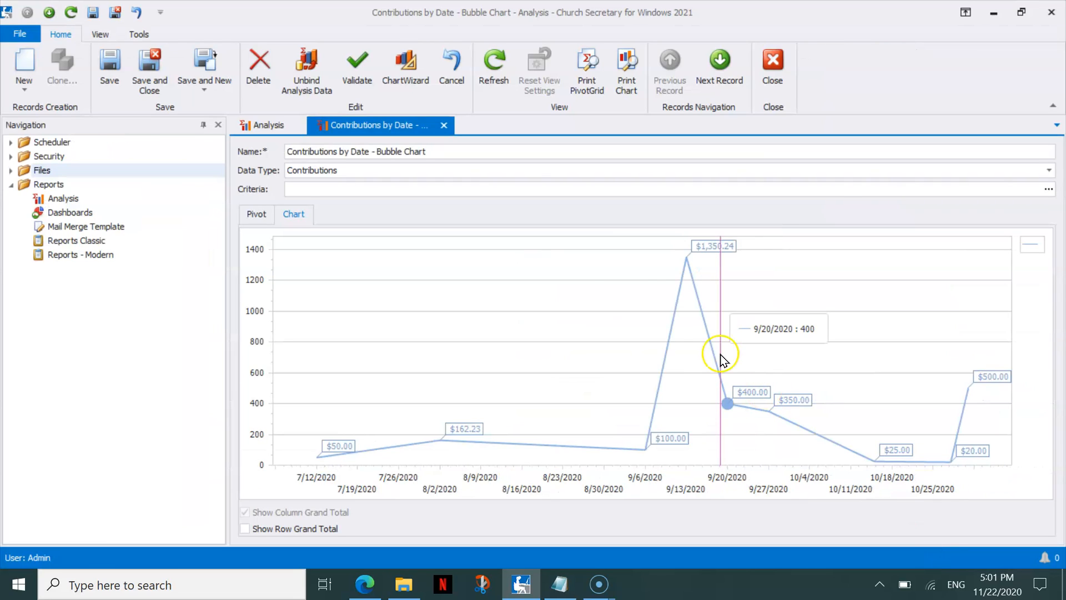
# Step: Add a title to the chart in the Chart Designer with the text "Giving by Date"
pyautogui.click(410, 76)
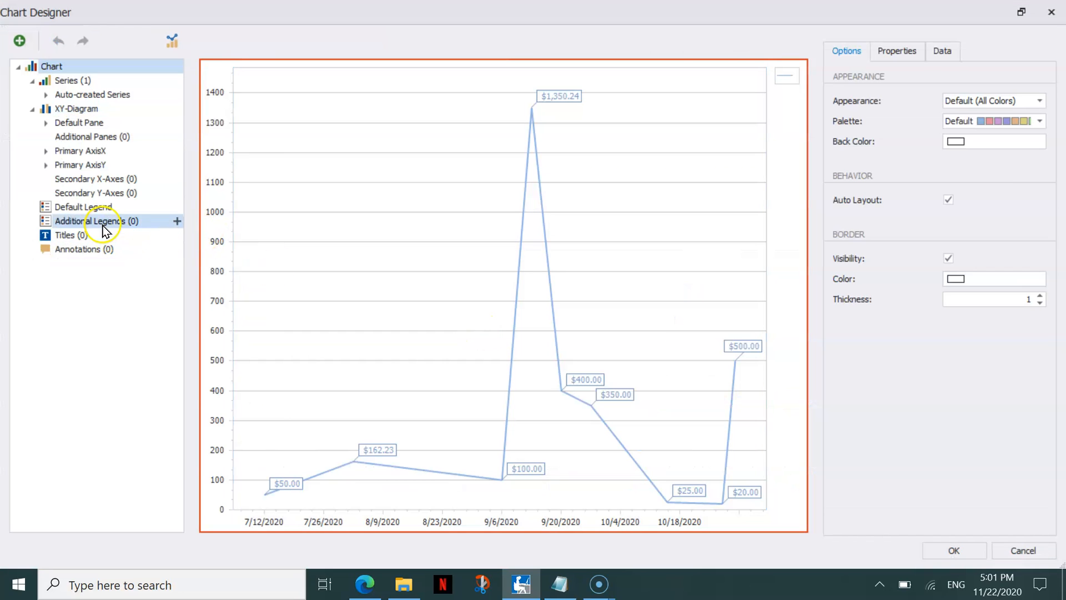
pyautogui.click(174, 238)
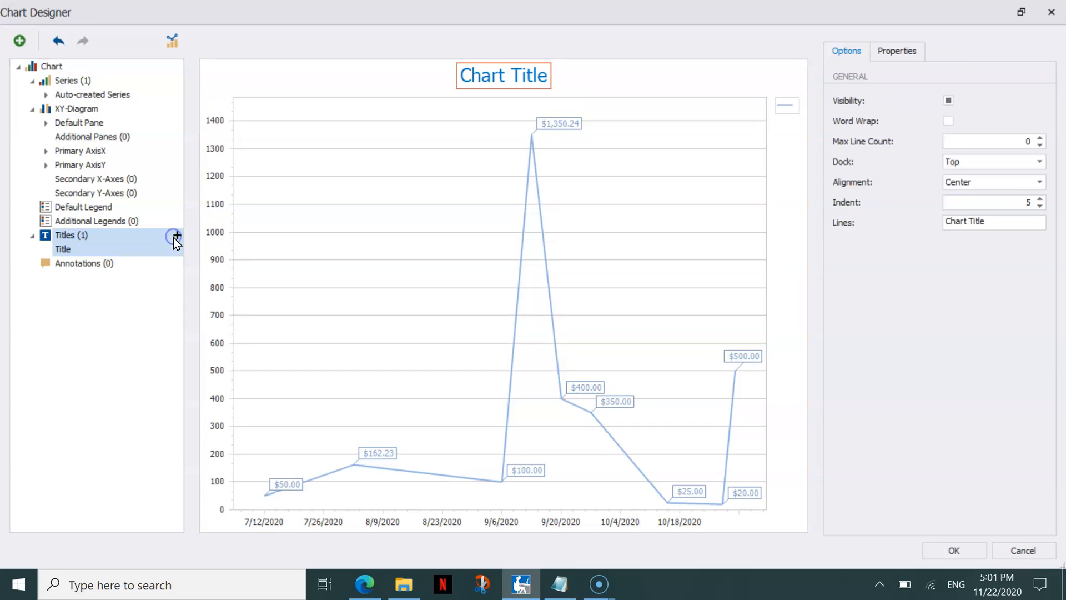
pyautogui.click(546, 72)
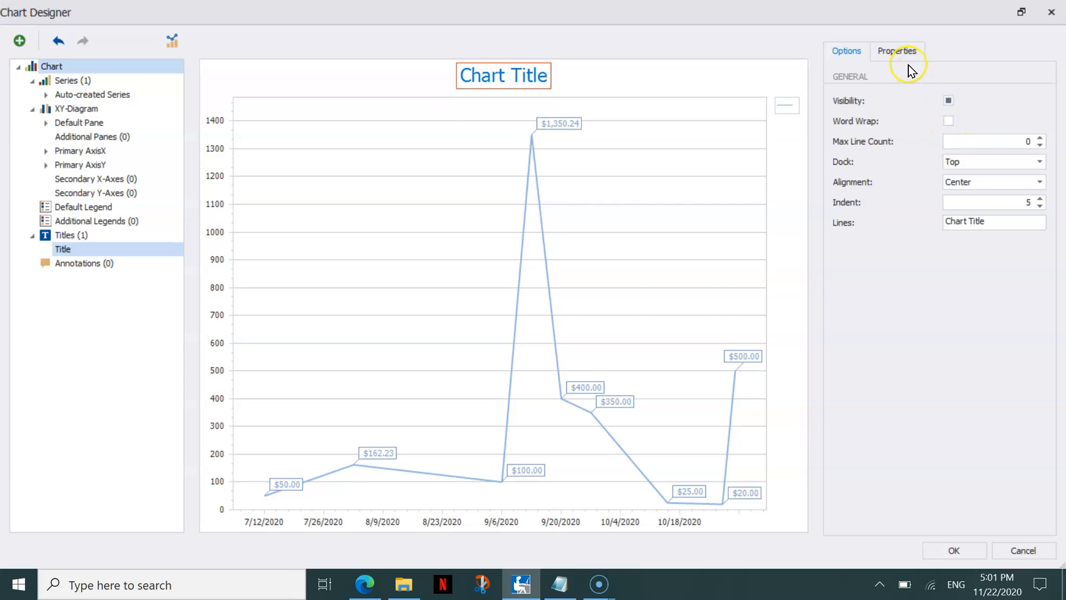
pyautogui.click(909, 55)
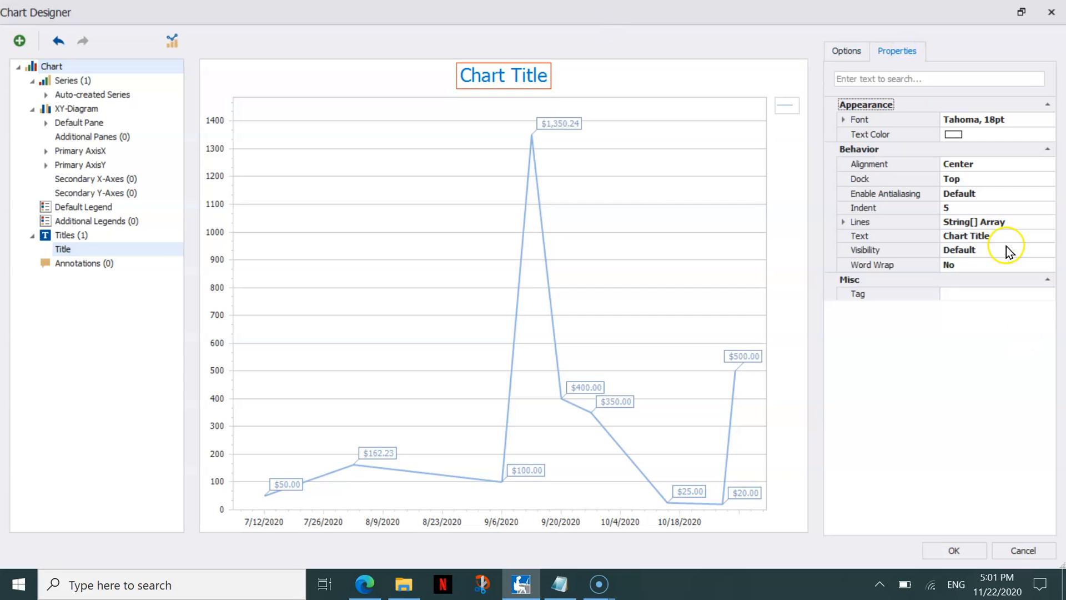
pyautogui.click(997, 226)
pyautogui.moveTo(1001, 238); pyautogui.dragTo(941, 237)
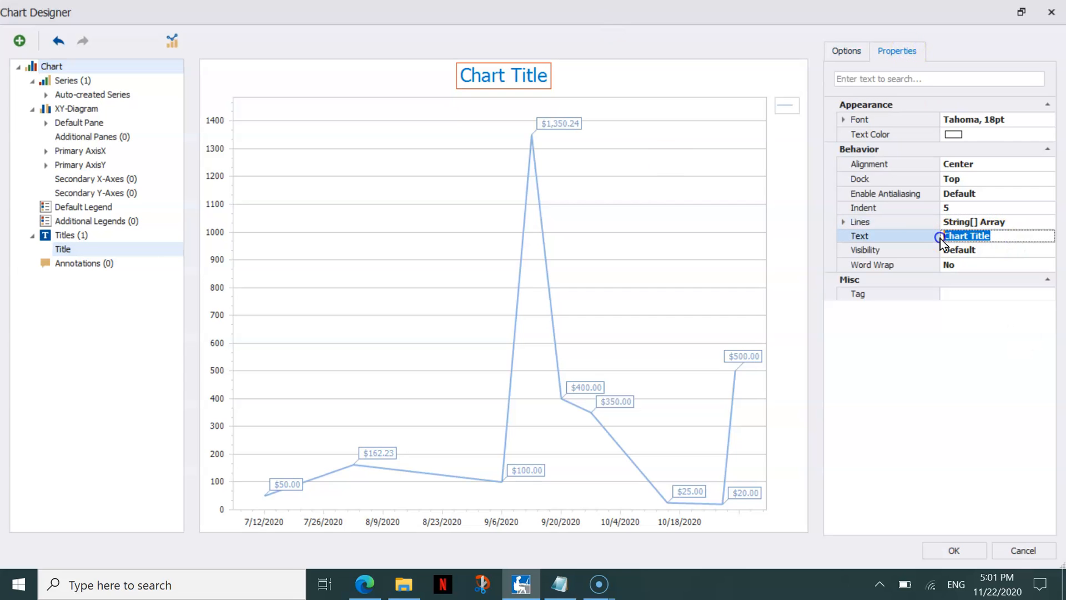
pyautogui.write('Givin')
pyautogui.press('Tab')
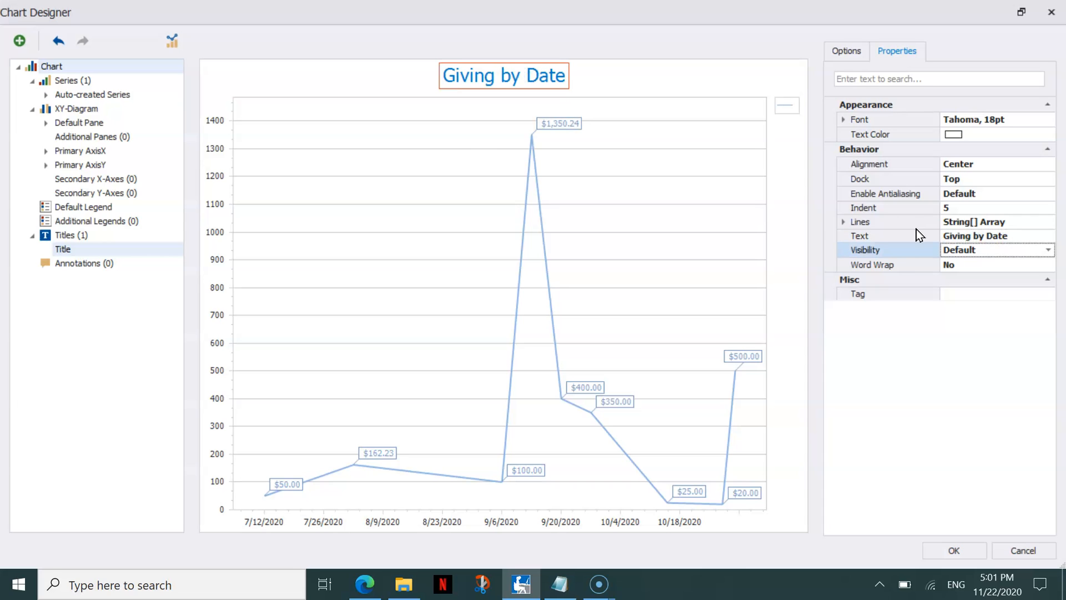
# Step: Select the line series' value labels and open the Pattern Editor for their text pattern
pyautogui.click(726, 246)
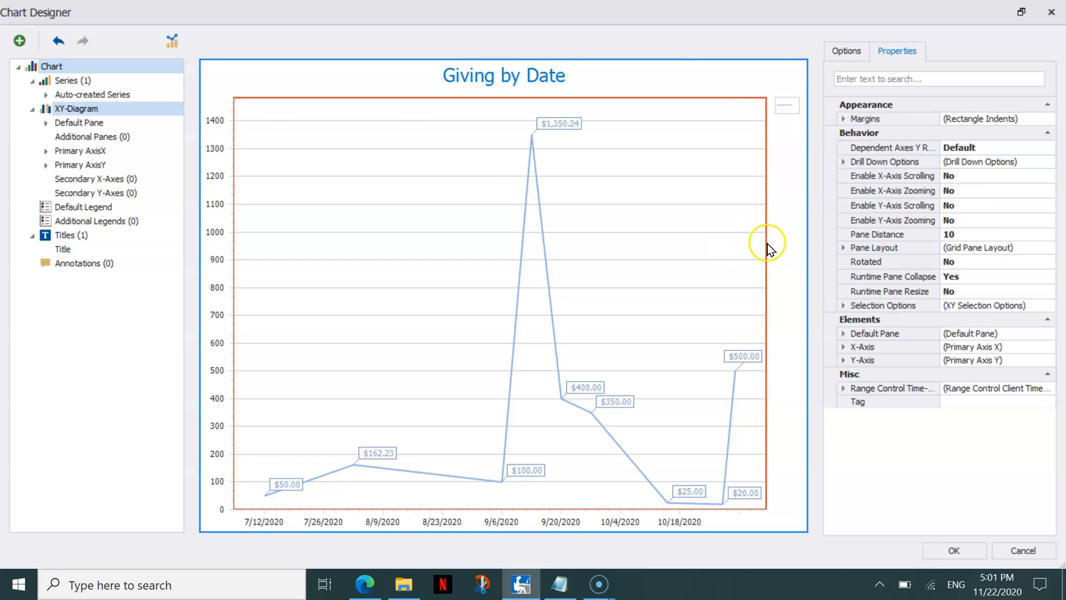
pyautogui.click(744, 364)
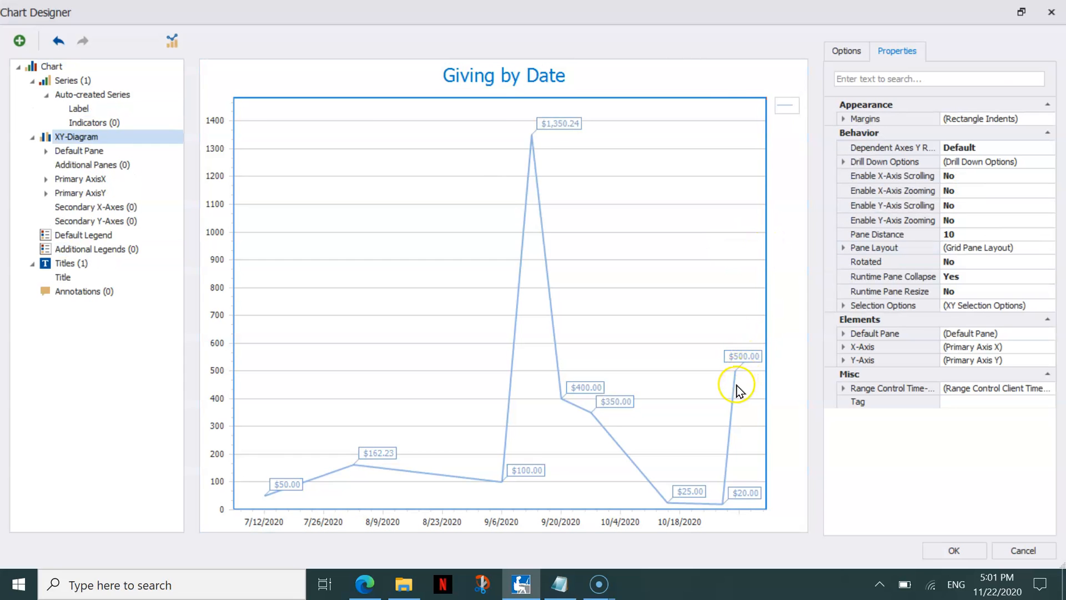
pyautogui.click(744, 357)
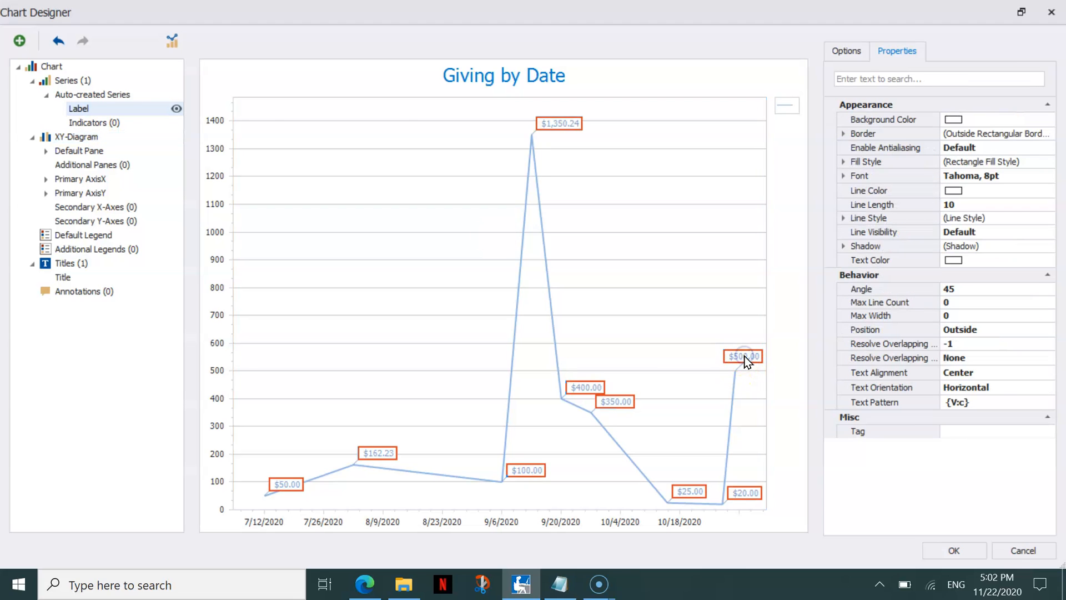
pyautogui.click(747, 356)
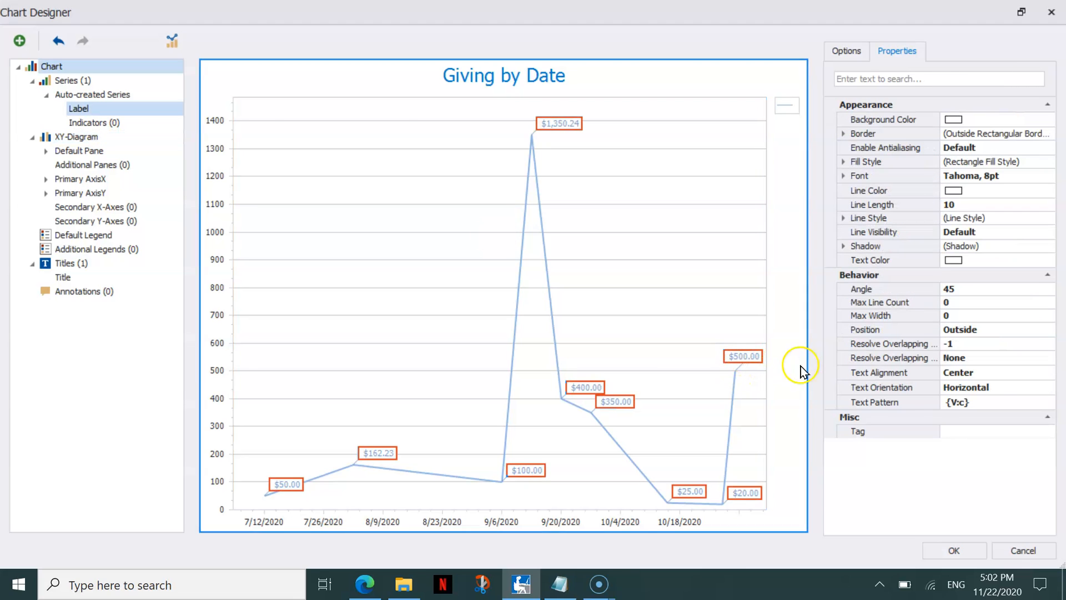
pyautogui.click(971, 403)
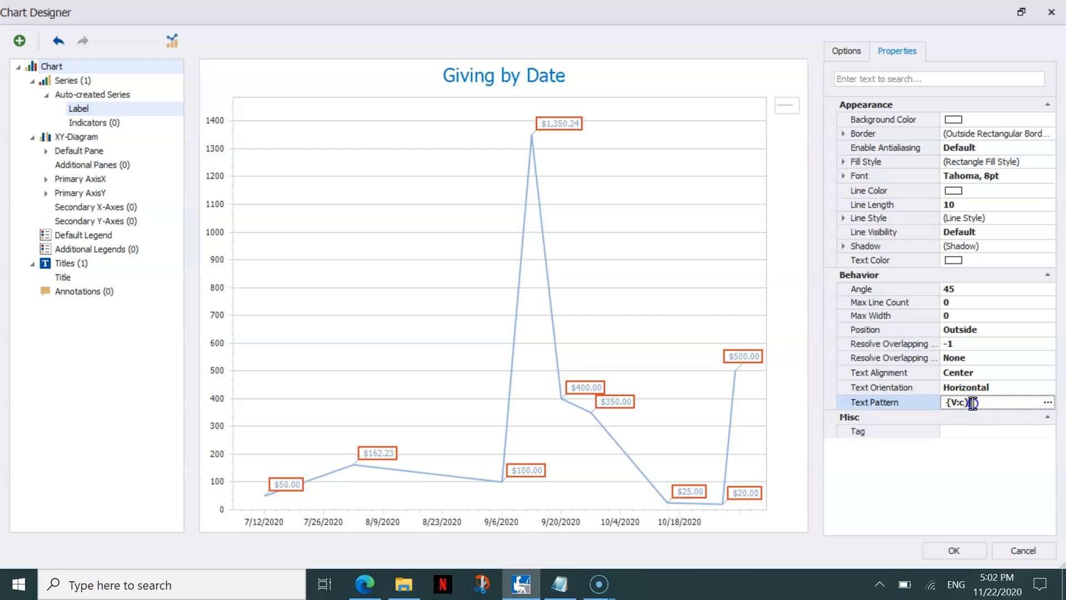
pyautogui.click(1047, 402)
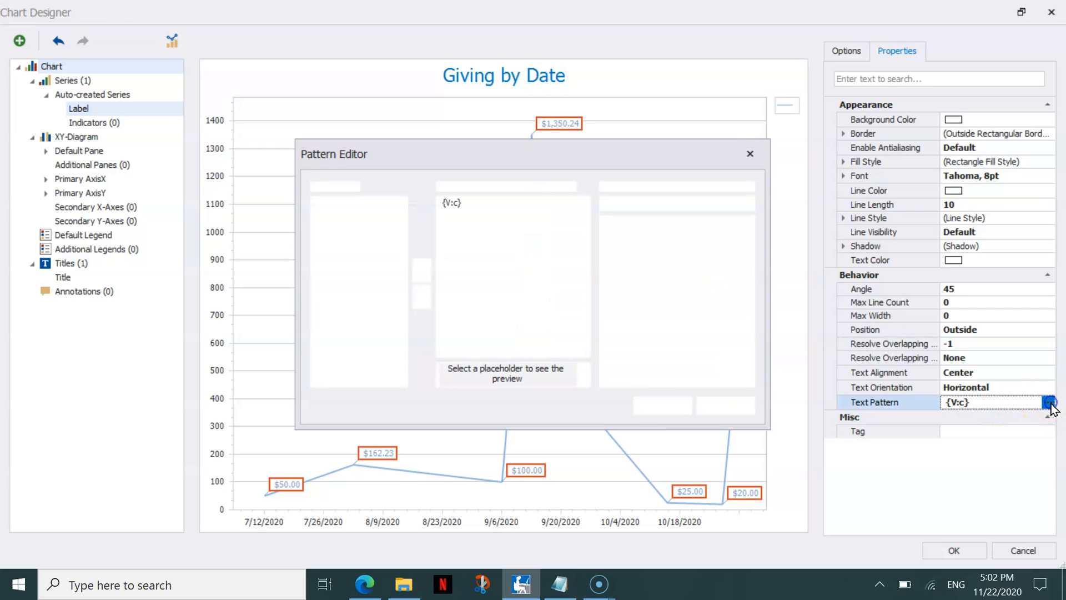
# Step: Show the Currency formats for the label pattern and try the $0.00 and $0 formats
pyautogui.click(469, 206)
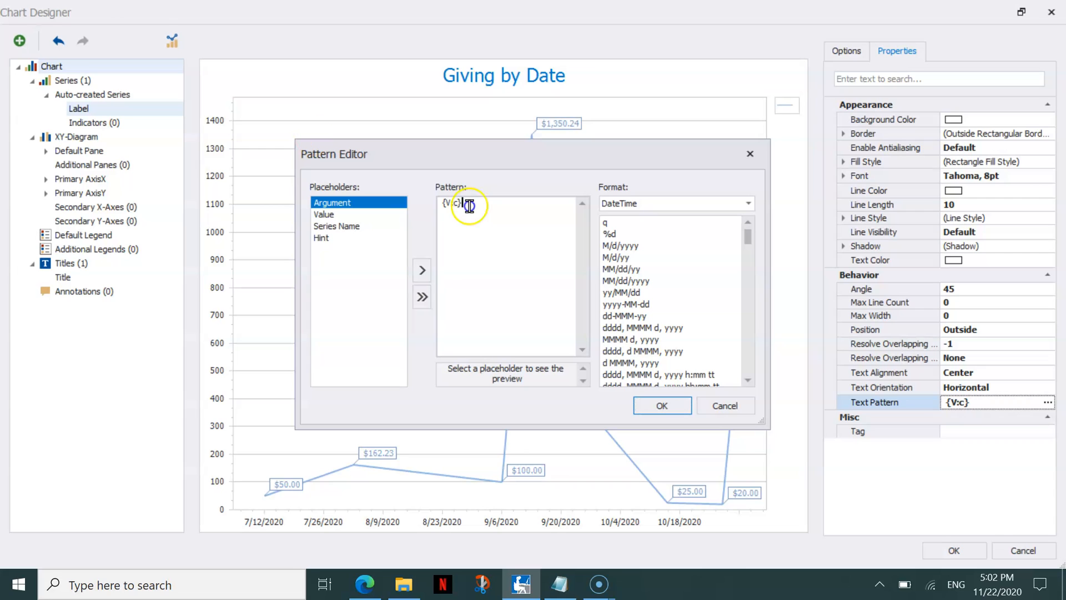
pyautogui.moveTo(463, 203); pyautogui.dragTo(455, 202)
pyautogui.click(651, 203)
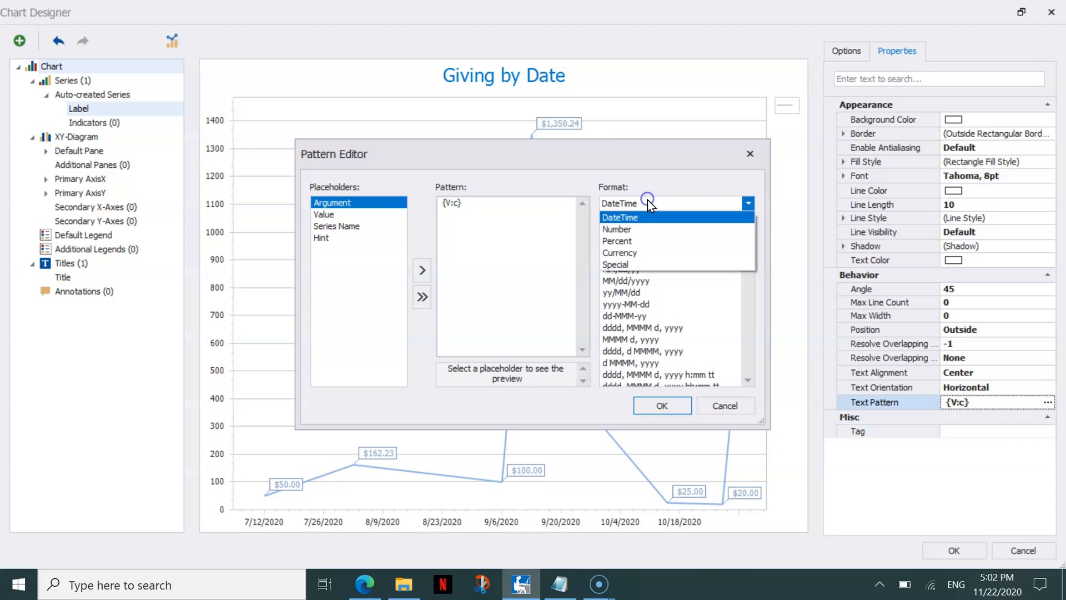
pyautogui.click(644, 253)
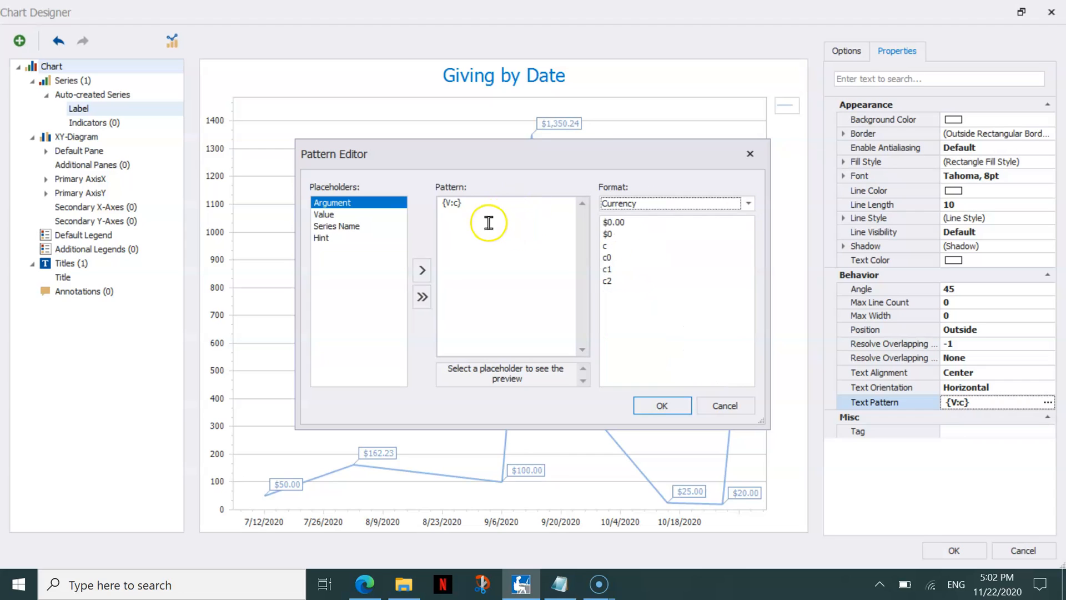
pyautogui.click(459, 204)
pyautogui.click(620, 223)
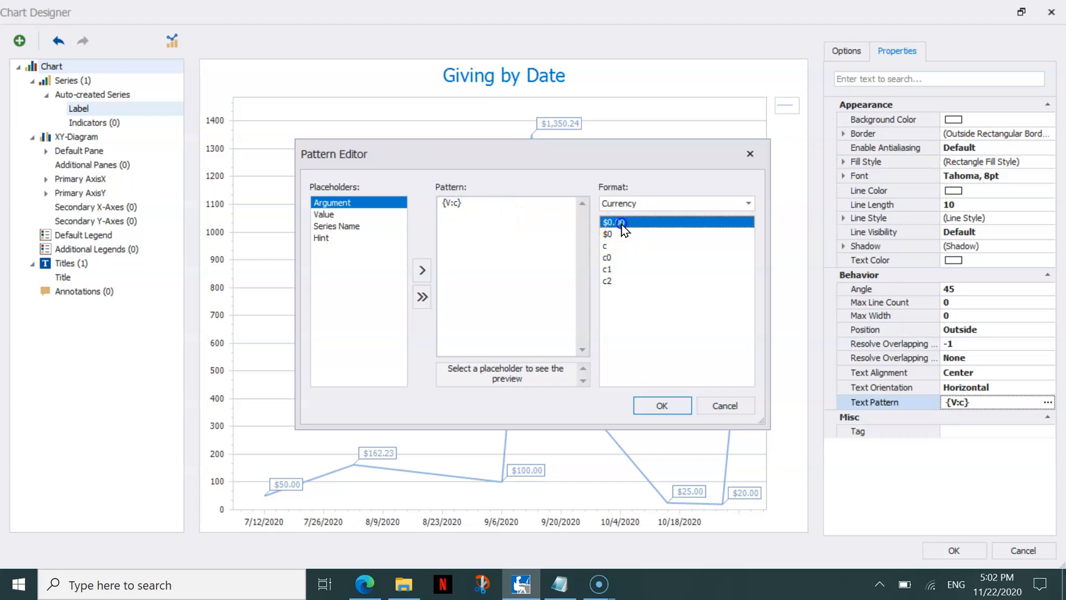
pyautogui.click(614, 235)
# Step: Try the c1 format, set the series labels' text pattern to {A} {V:c}, and apply it
pyautogui.click(473, 207)
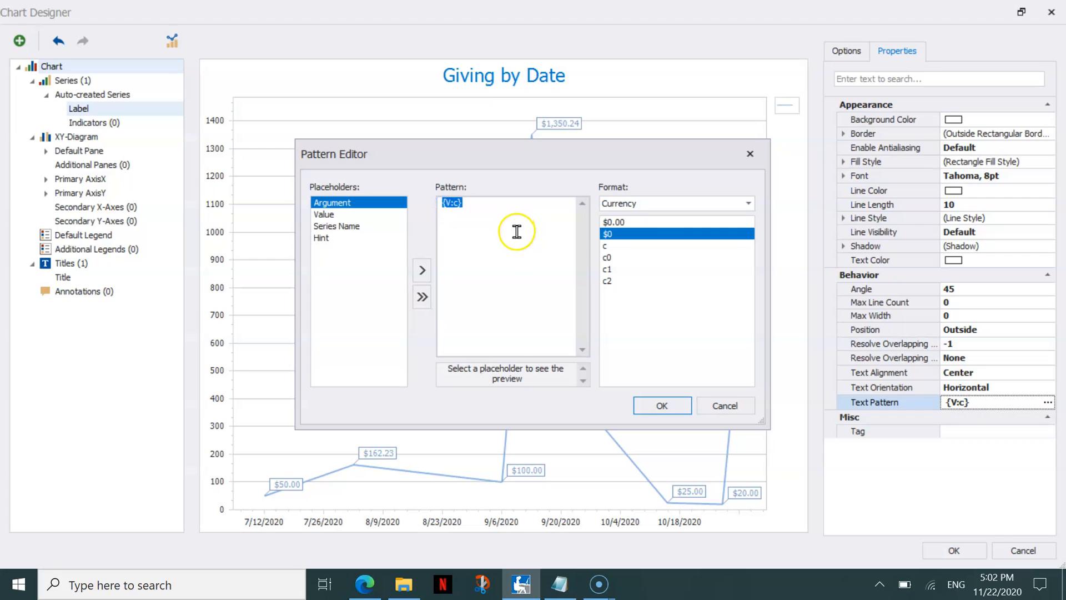
pyautogui.click(607, 269)
pyautogui.click(500, 218)
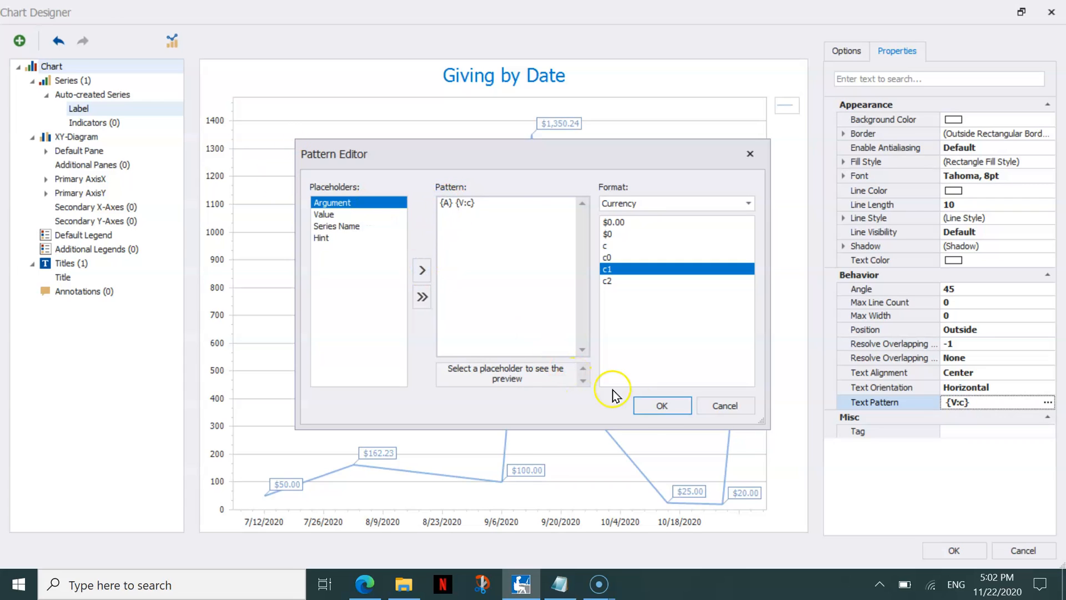
pyautogui.click(660, 410)
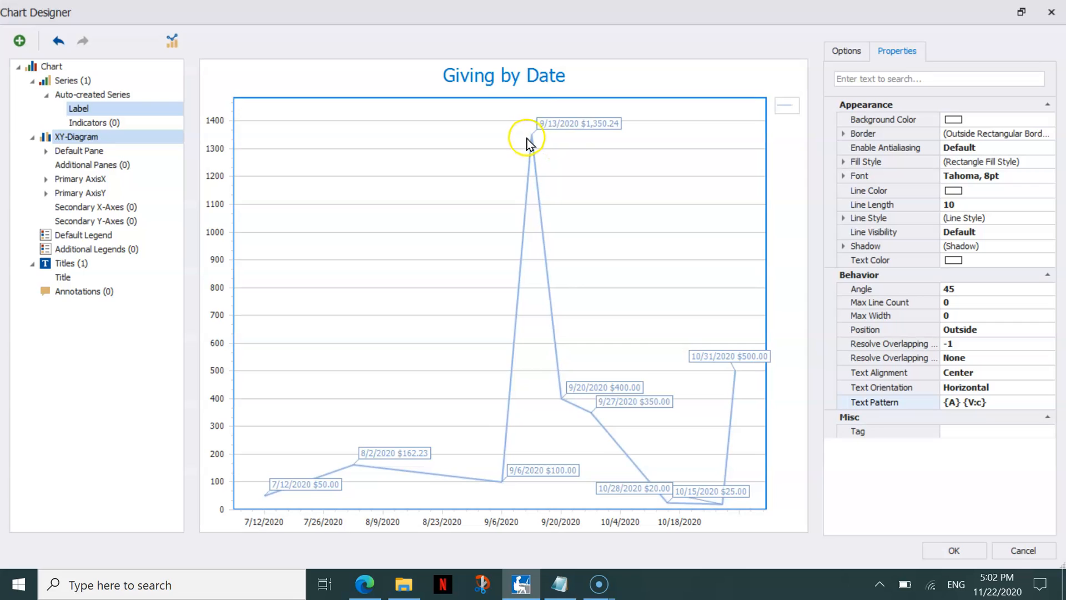
pyautogui.click(563, 126)
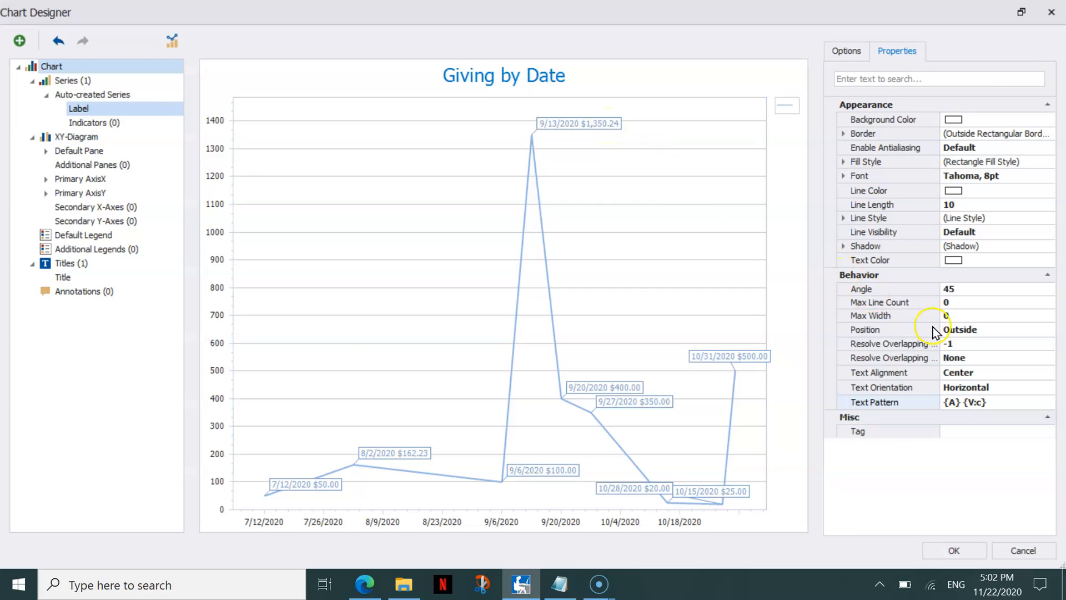
# Step: Change the chart type to Area
pyautogui.click(173, 40)
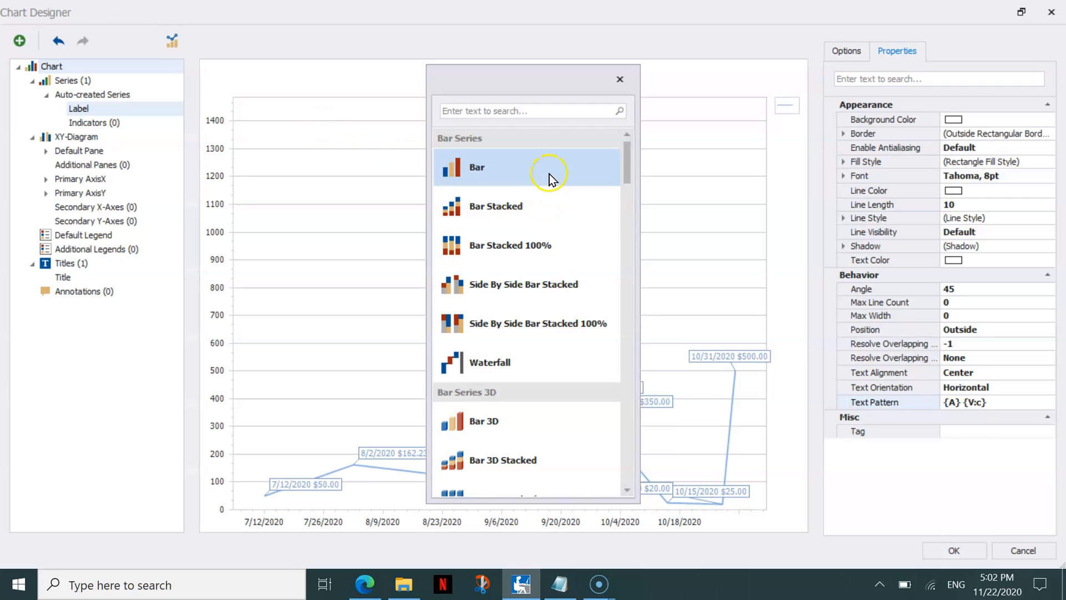
pyautogui.click(627, 320)
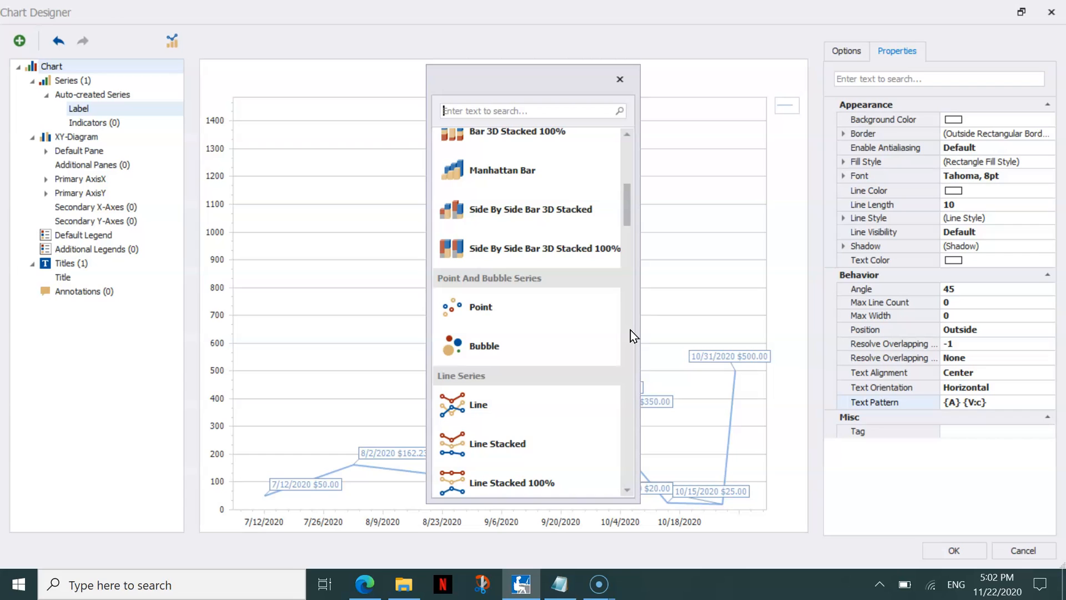
pyautogui.click(631, 329)
pyautogui.click(631, 330)
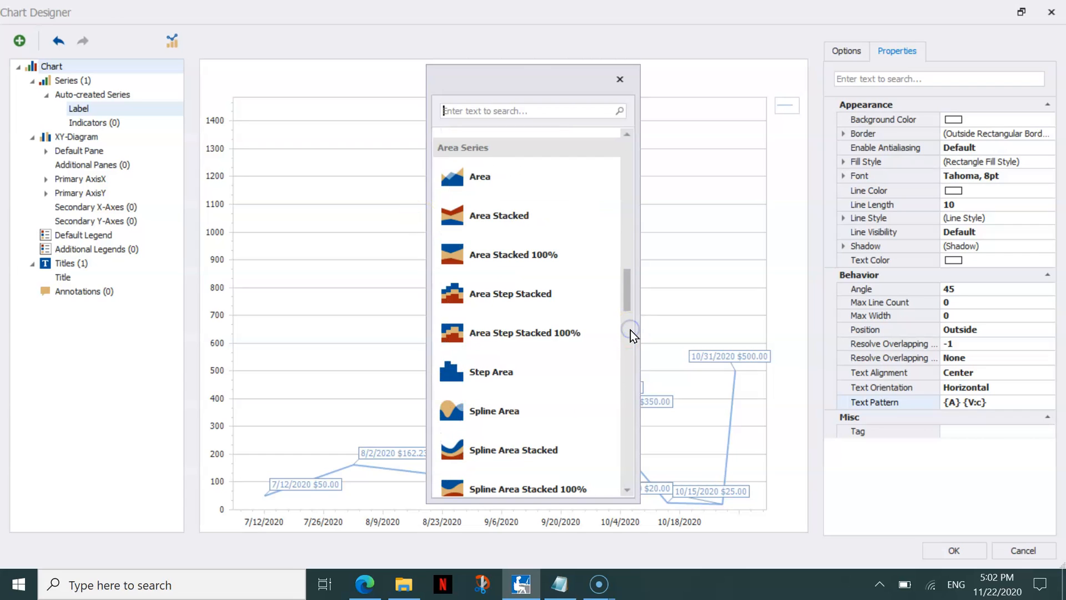
pyautogui.click(496, 176)
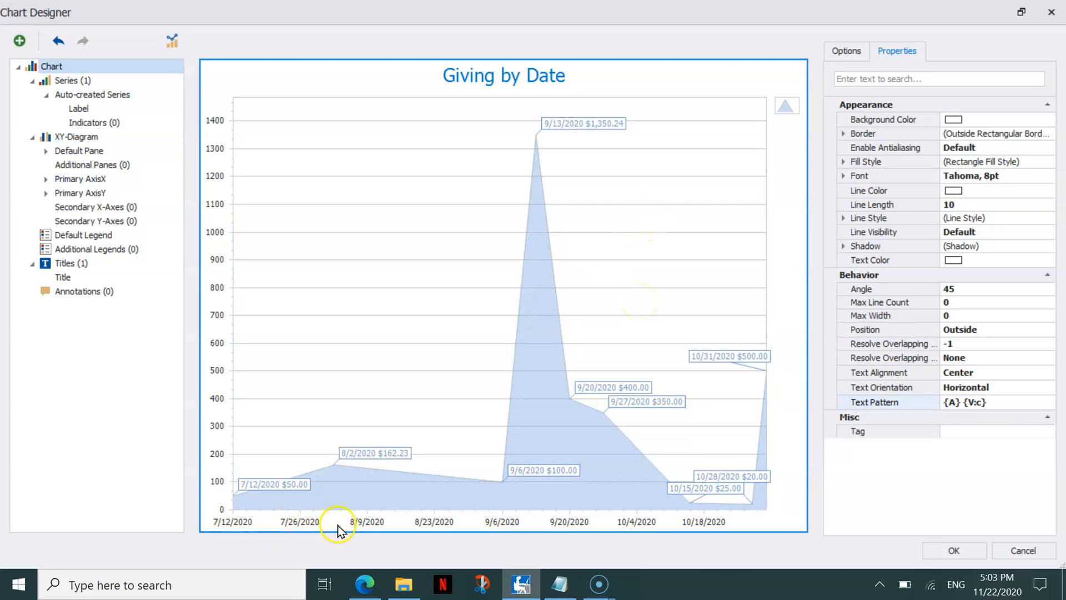
# Step: Try to remove {A} from the value labels' text pattern and apply the chart changes
pyautogui.click(360, 472)
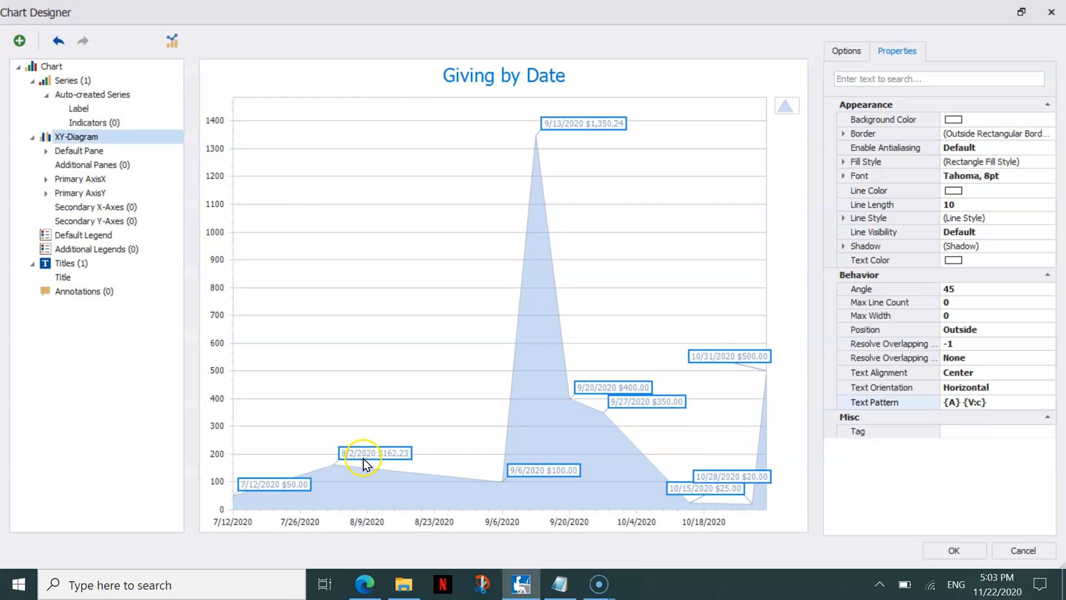
pyautogui.click(577, 128)
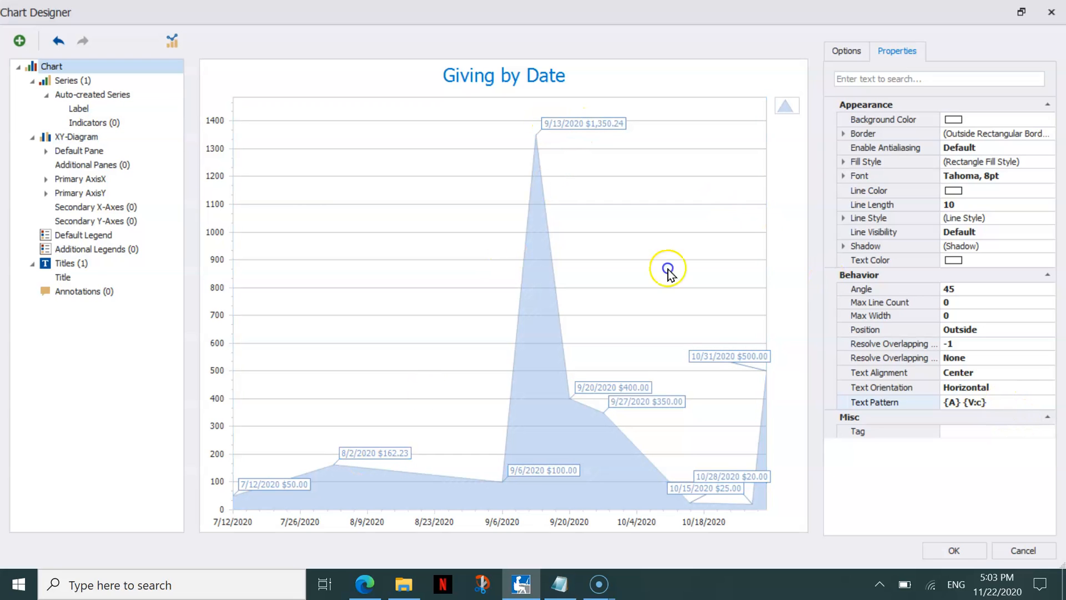
pyautogui.click(1001, 401)
pyautogui.click(962, 403)
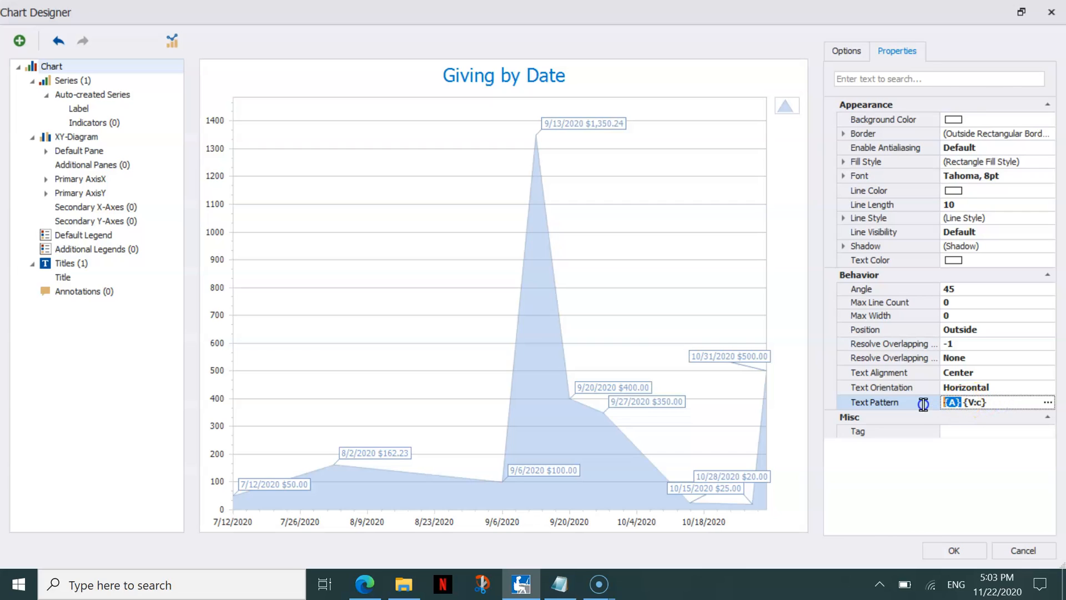
pyautogui.press('BackSpace')
pyautogui.click(953, 550)
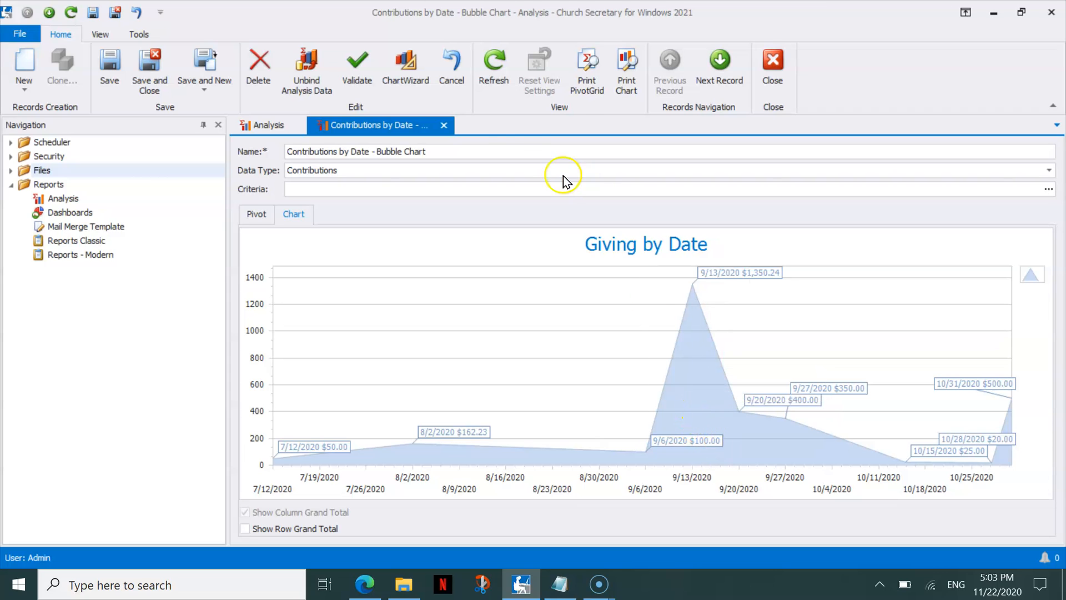
# Step: Reopen the chart for editing, set the value labels' text pattern to {V:c}, and apply the chart changes
pyautogui.click(419, 65)
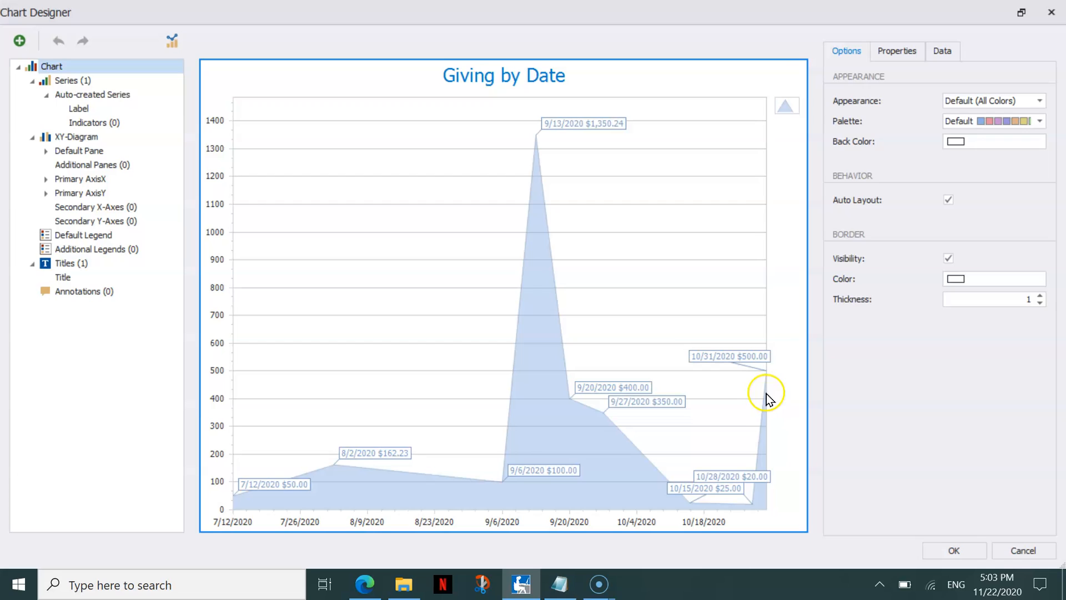
pyautogui.click(766, 396)
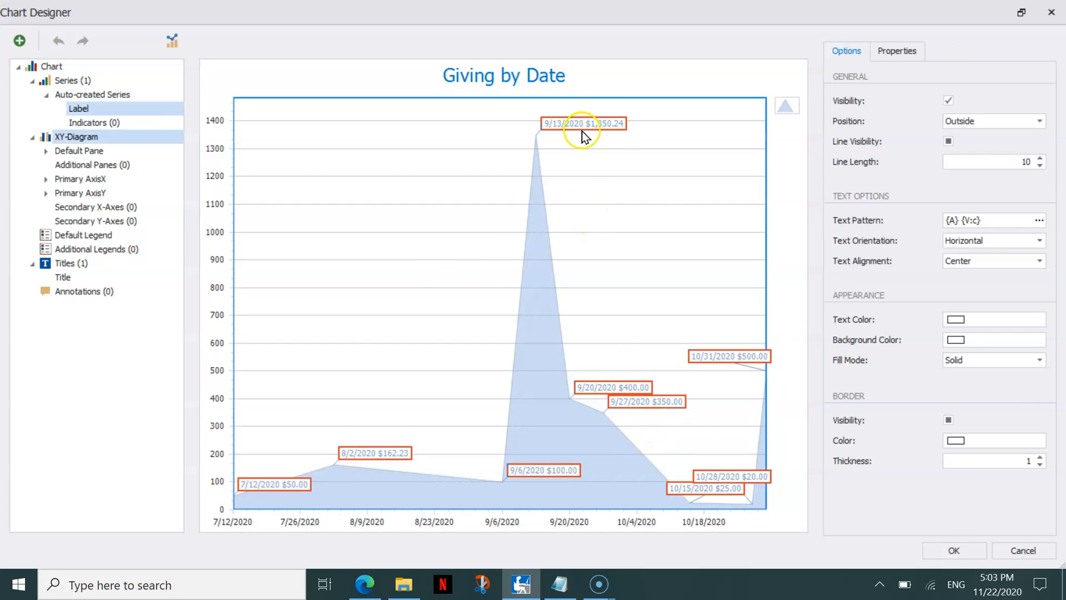
pyautogui.click(894, 51)
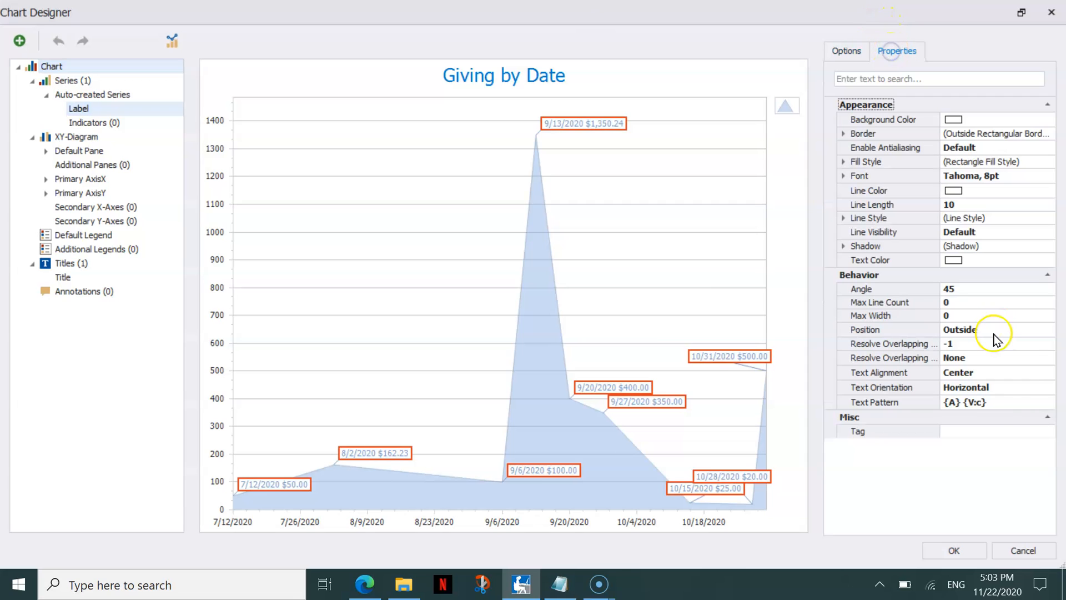
pyautogui.click(964, 400)
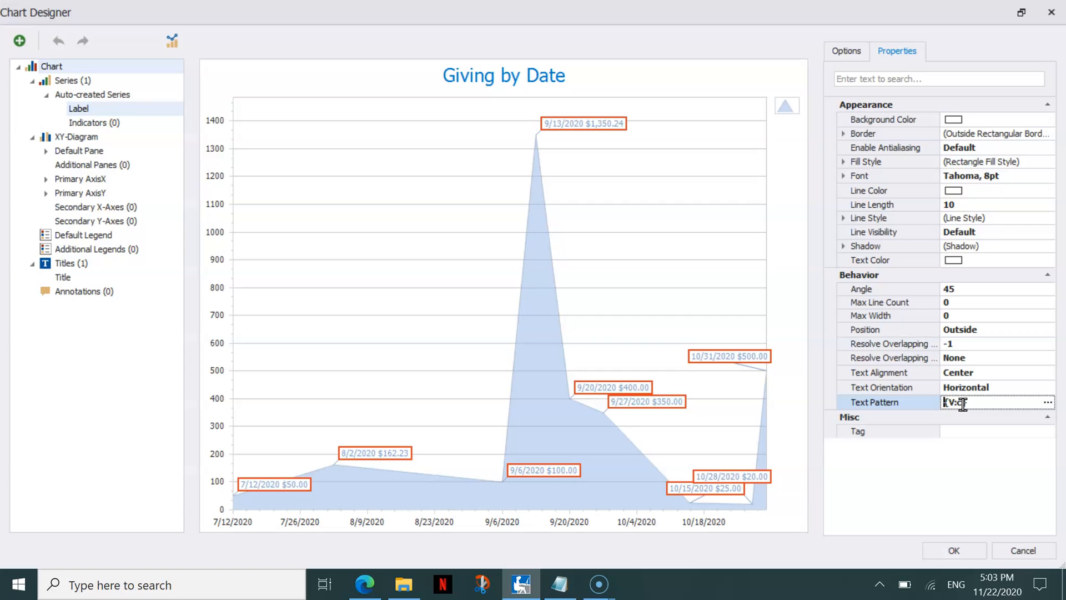
pyautogui.press('Return')
pyautogui.click(996, 370)
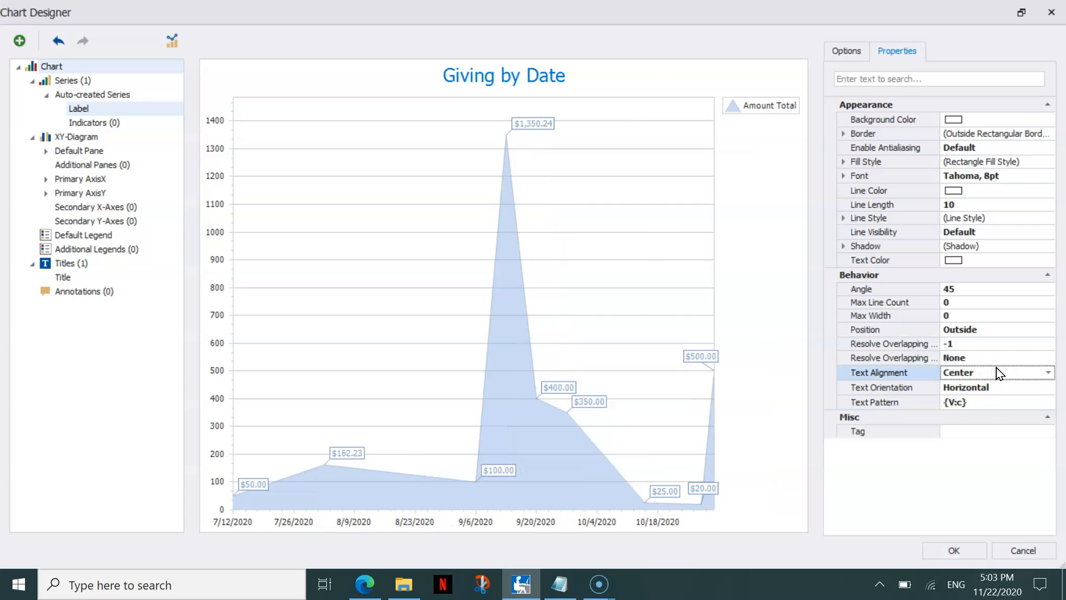
pyautogui.click(953, 550)
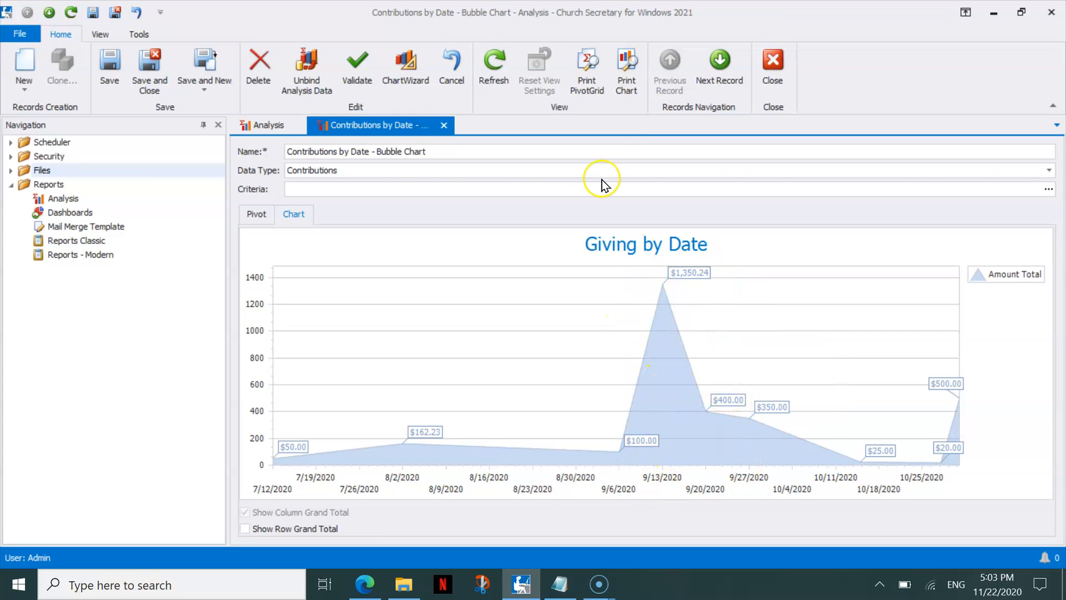
# Step: Check the area chart from top to bottom in its print preview, then close the preview
pyautogui.click(626, 71)
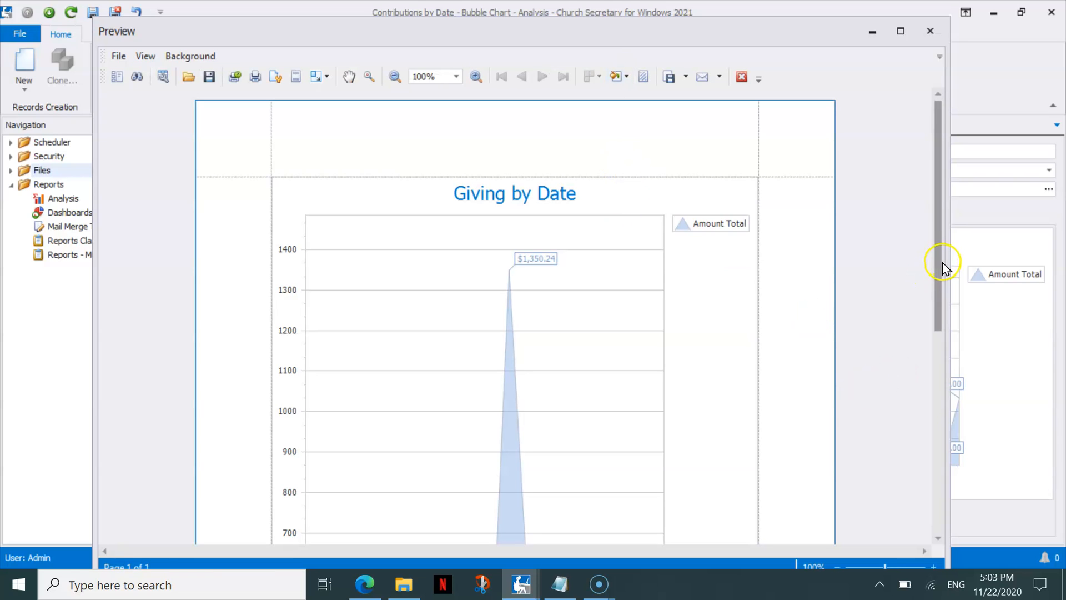
pyautogui.moveTo(942, 265); pyautogui.dragTo(948, 399)
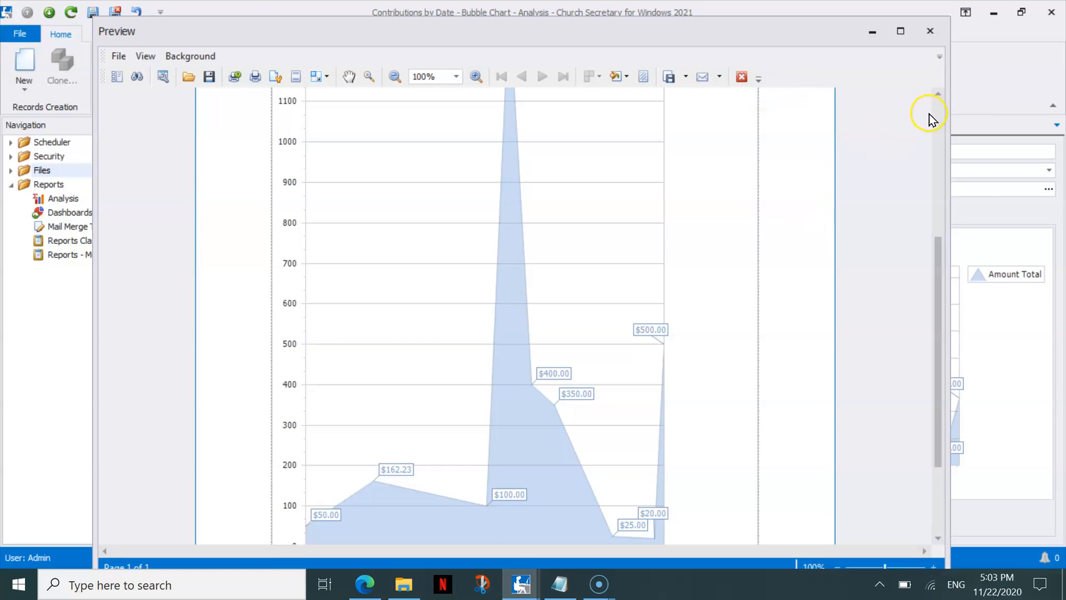
pyautogui.scroll(5, 939, 115)
pyautogui.click(930, 31)
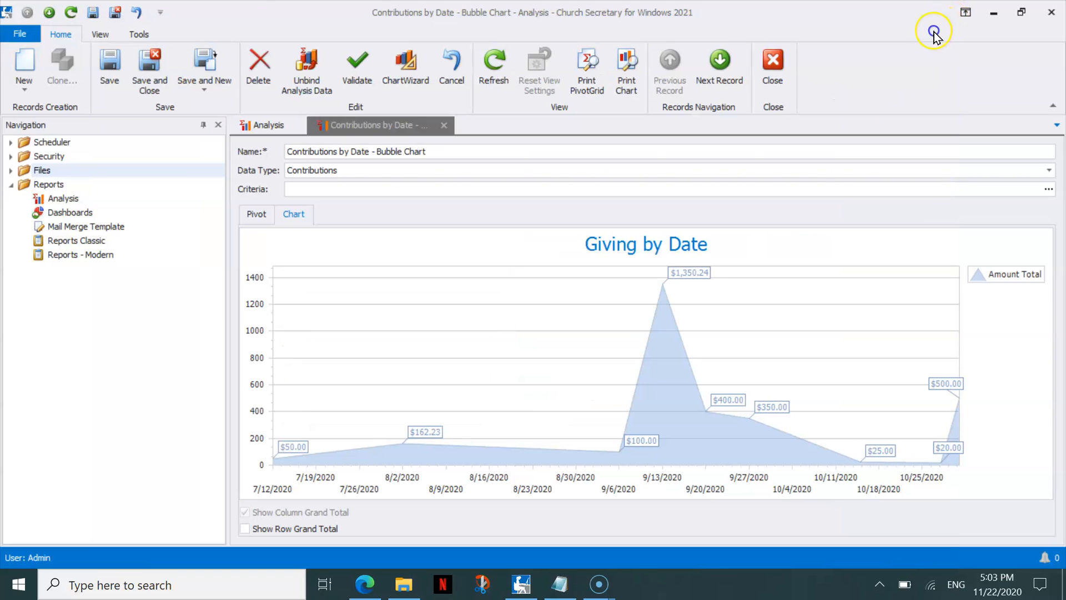
# Step: Include the row grand total in the chart and view its print preview as a whole page
pyautogui.click(269, 528)
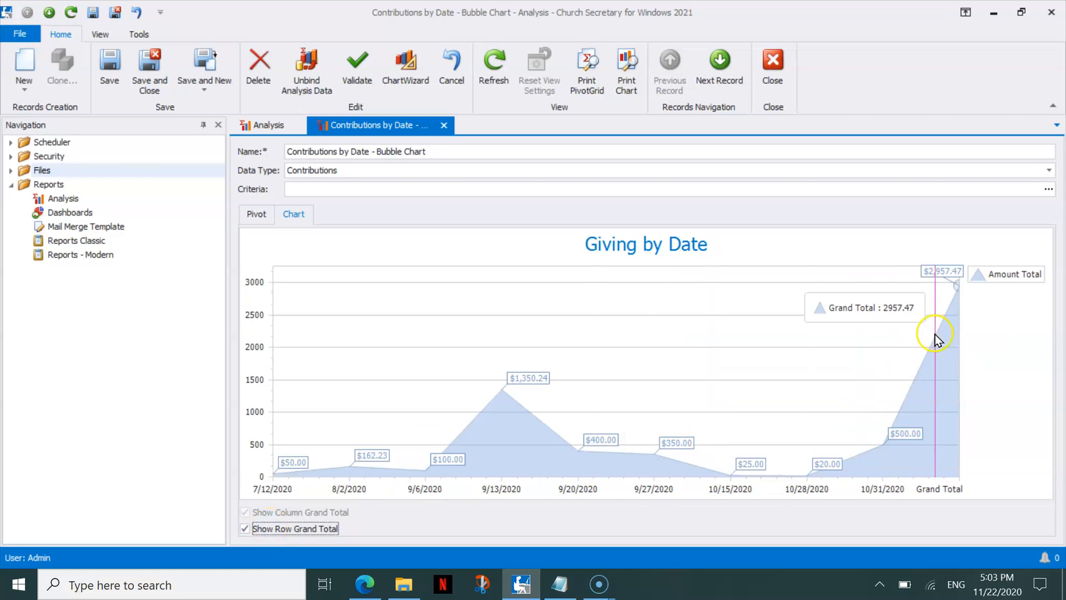
pyautogui.click(623, 66)
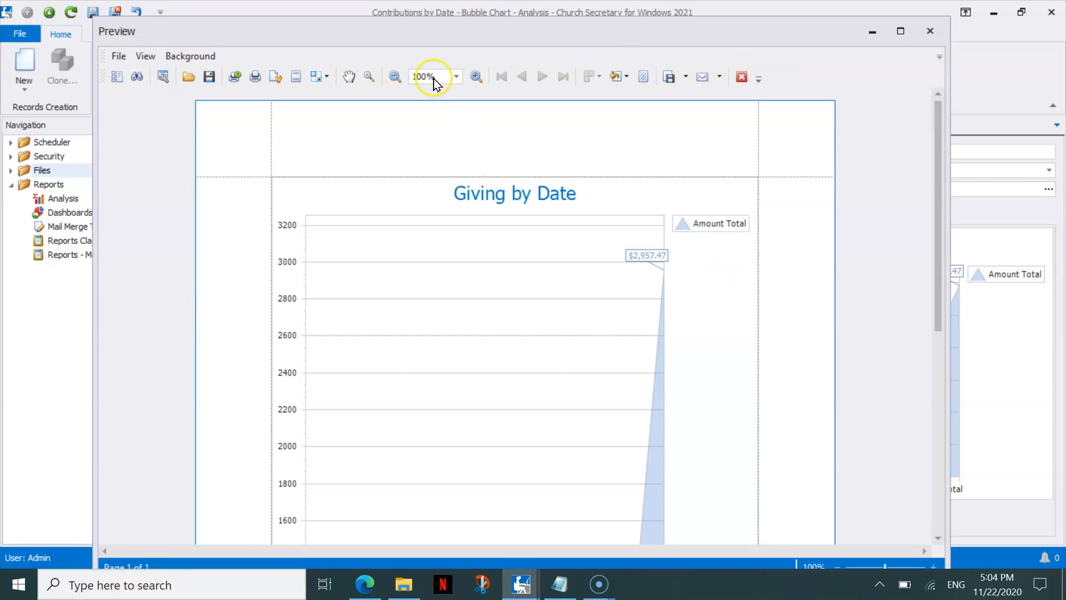
pyautogui.click(456, 76)
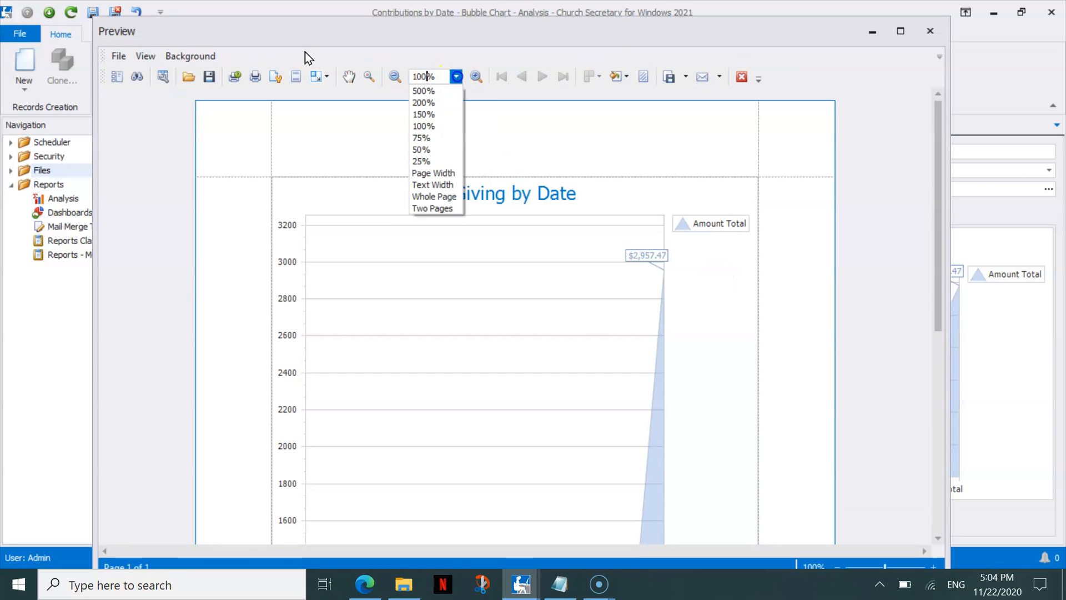
pyautogui.click(450, 194)
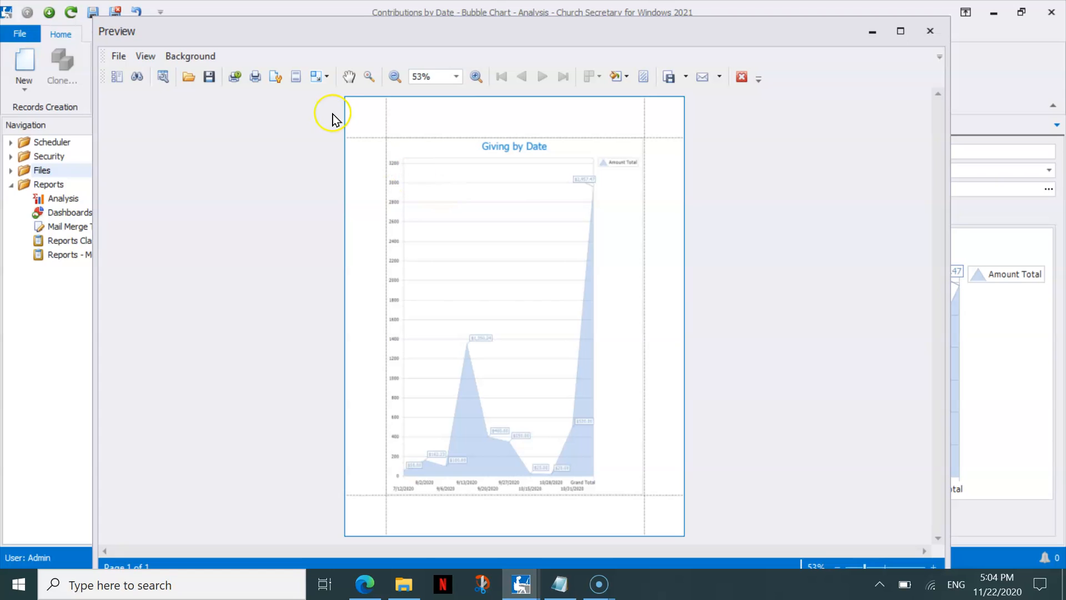
# Step: Scale the chart printout to fit 1 page wide
pyautogui.click(323, 79)
pyautogui.click(343, 142)
pyautogui.click(435, 176)
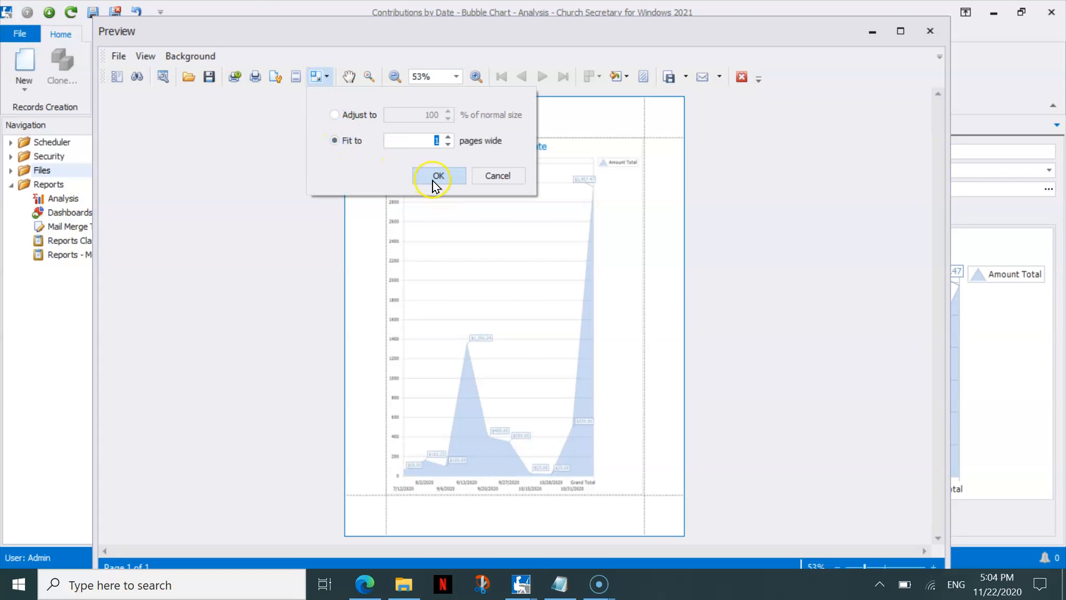
# Step: Set the chart printout's page orientation to Landscape and close the print preview
pyautogui.click(280, 83)
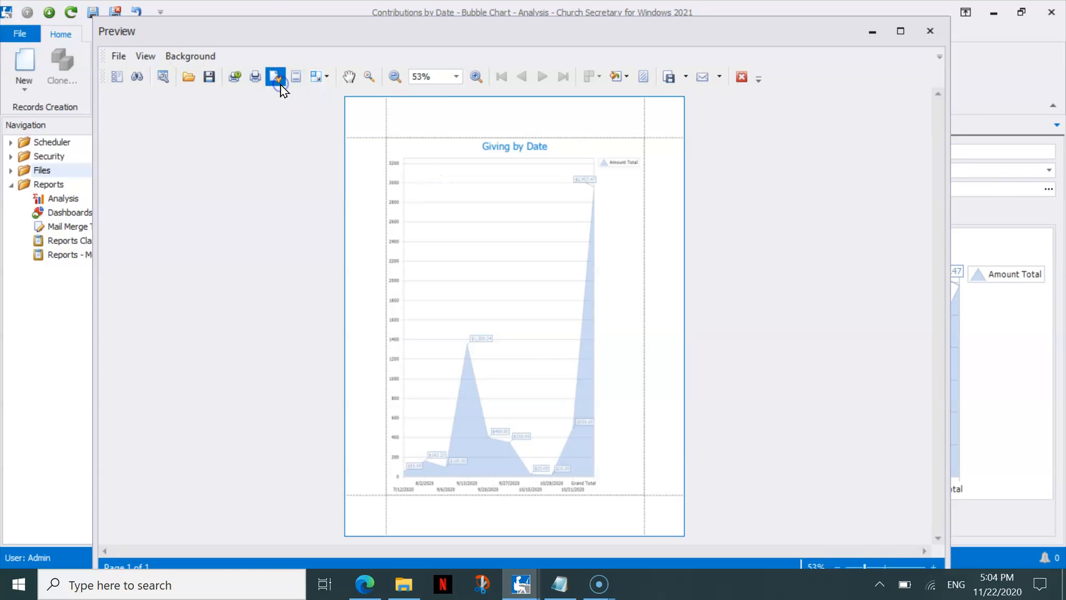
pyautogui.click(733, 269)
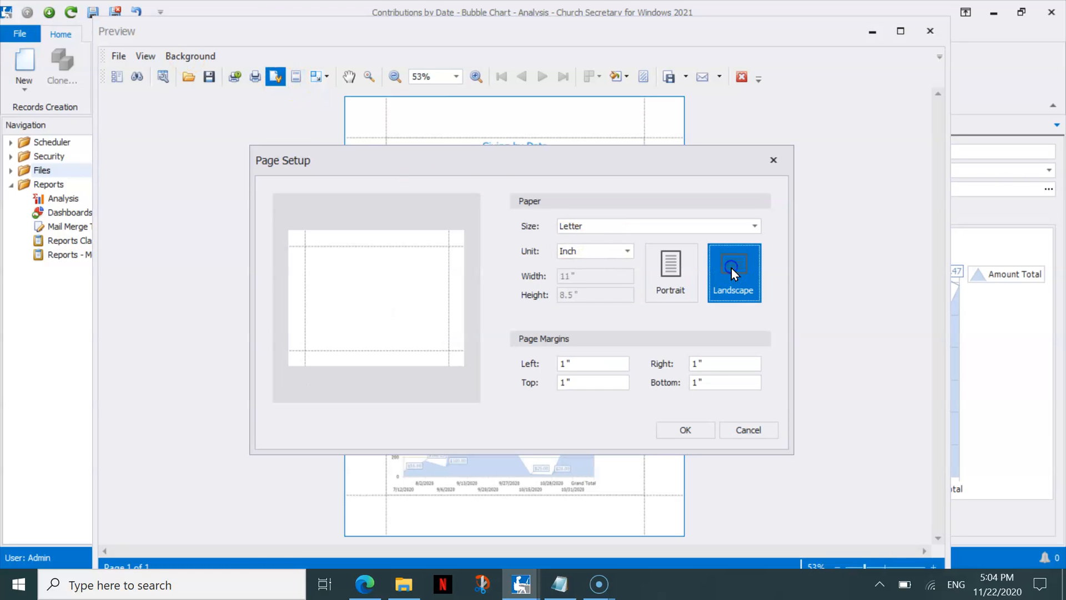
pyautogui.click(673, 431)
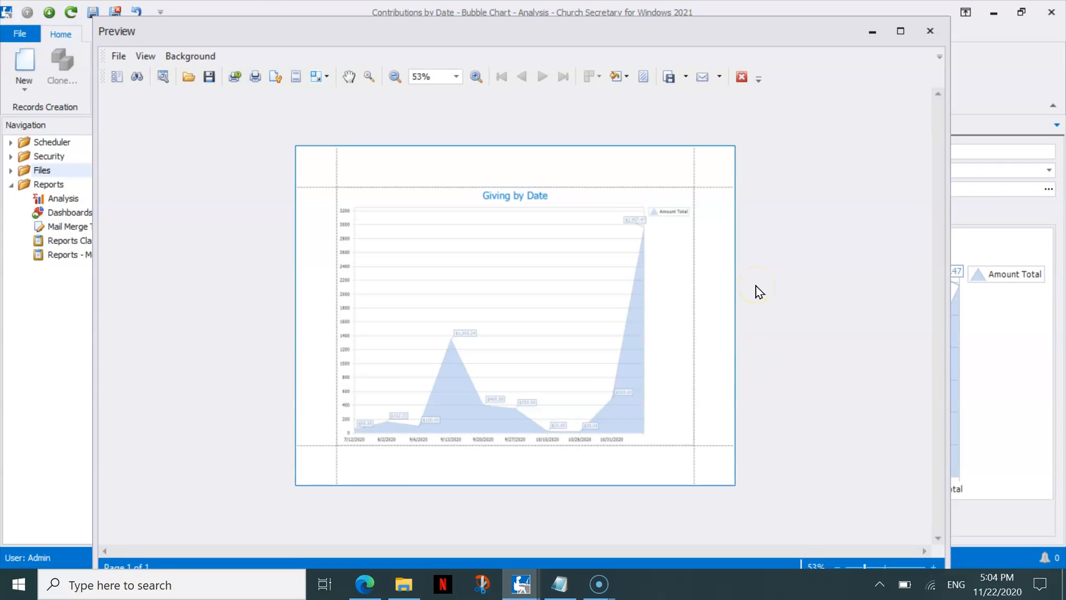
pyautogui.click(930, 32)
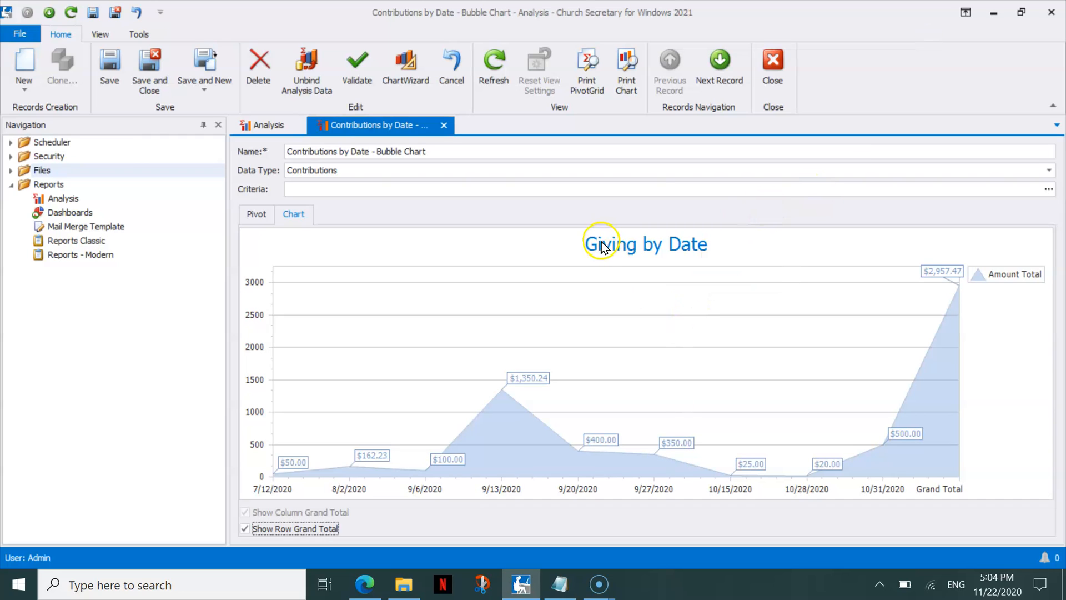
# Step: Add a condition on the Contribution Date field to the analysis criteria
pyautogui.click(1048, 189)
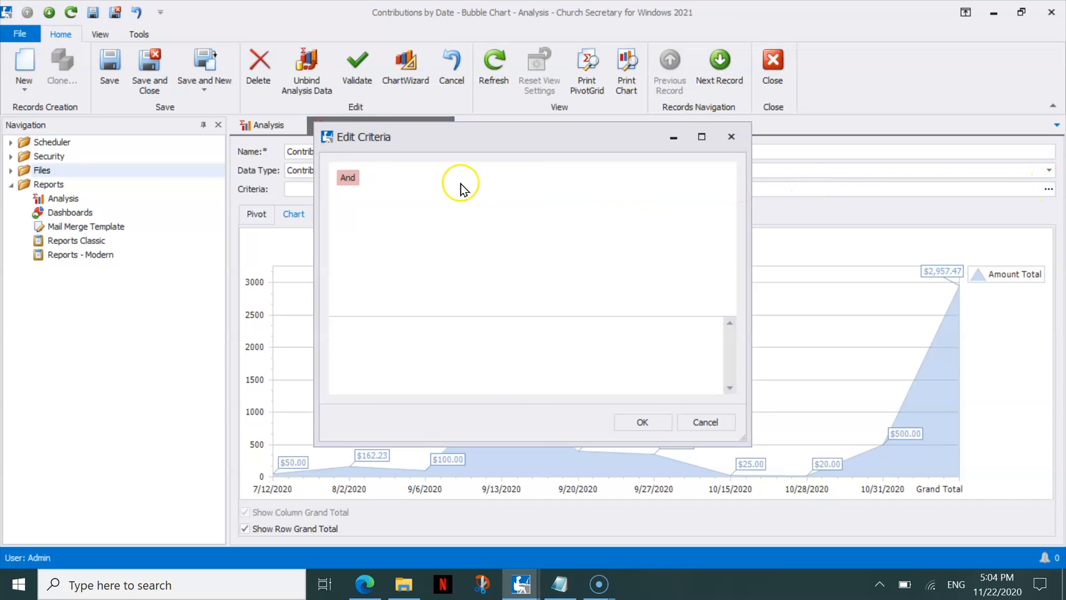
pyautogui.click(363, 178)
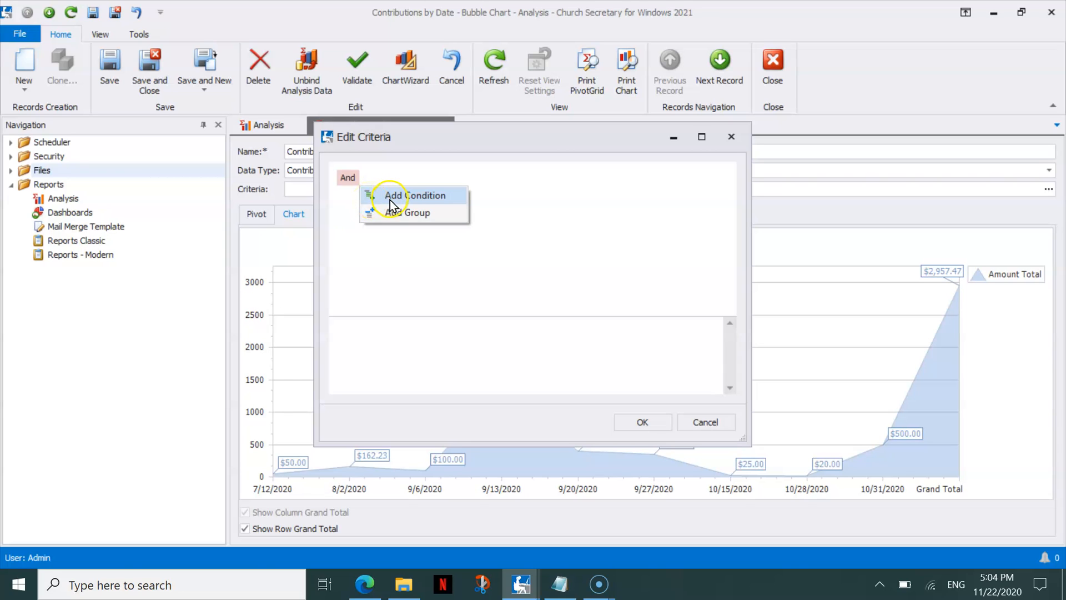
pyautogui.click(394, 197)
pyautogui.click(389, 198)
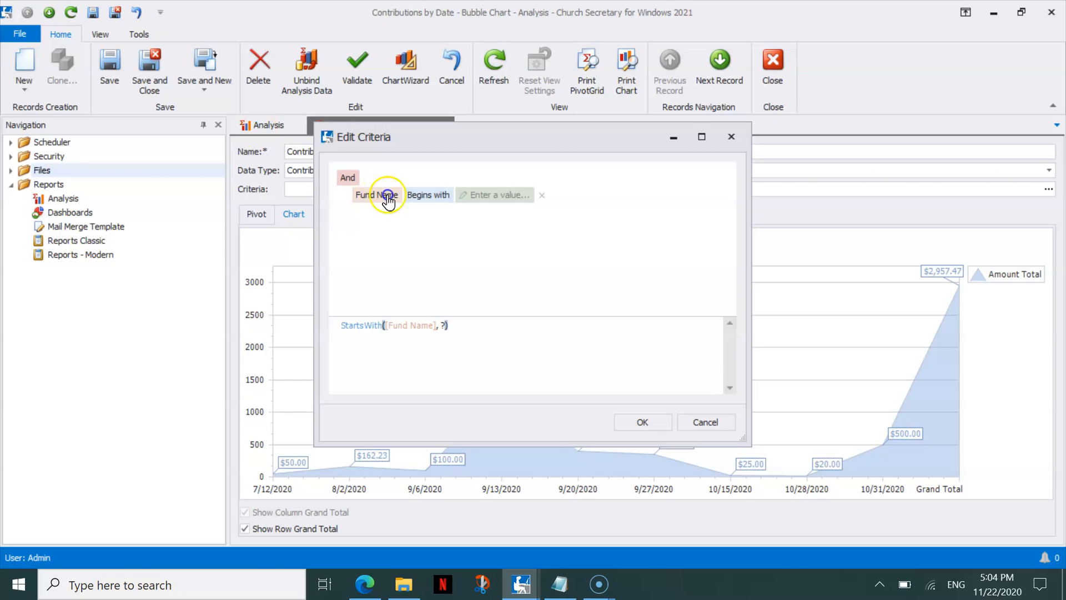
pyautogui.click(384, 247)
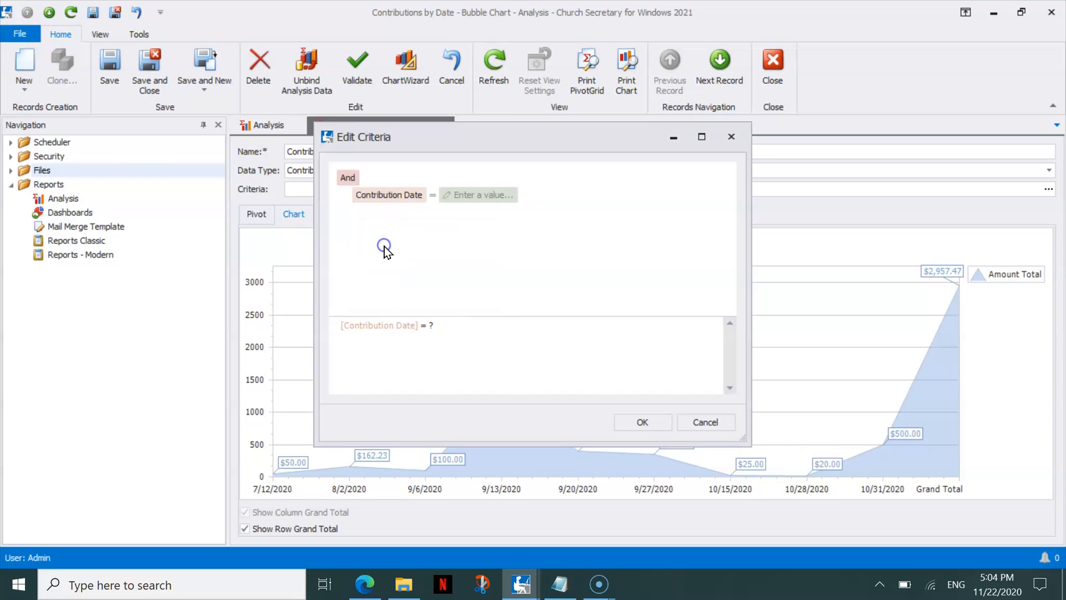
# Step: Set the Contribution Date condition's operator to "Is the year-to-date period" and apply the criteria
pyautogui.click(432, 195)
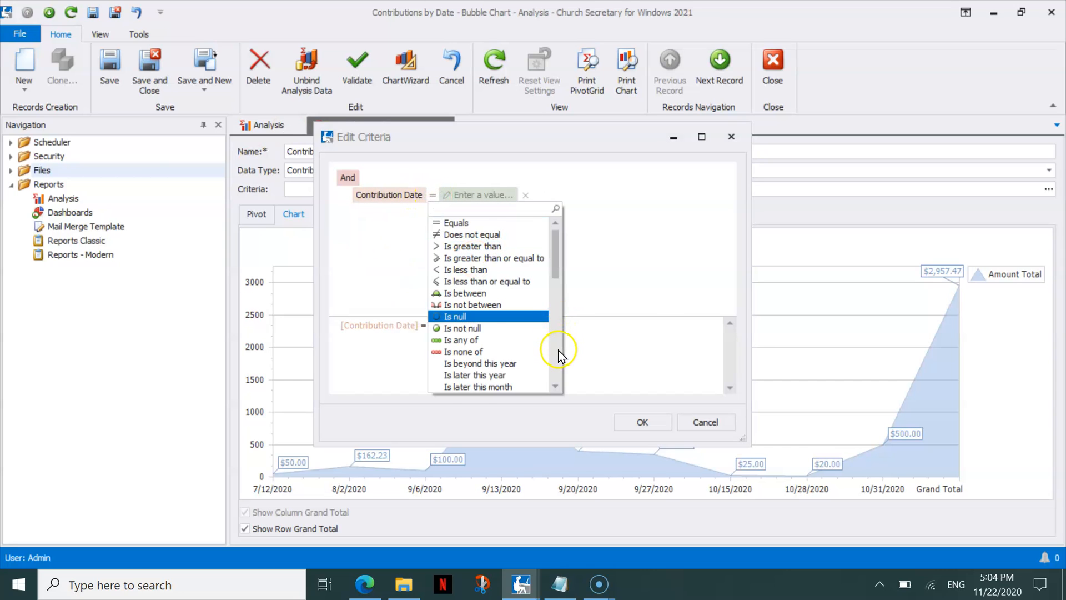
pyautogui.scroll(-5, 558, 351)
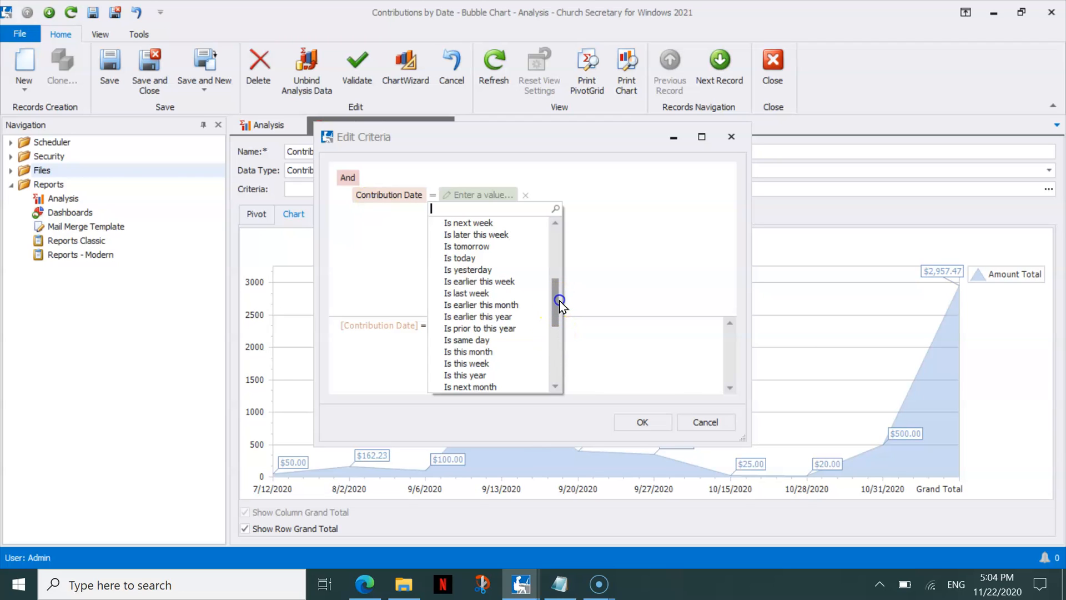
pyautogui.moveTo(560, 301); pyautogui.dragTo(558, 330)
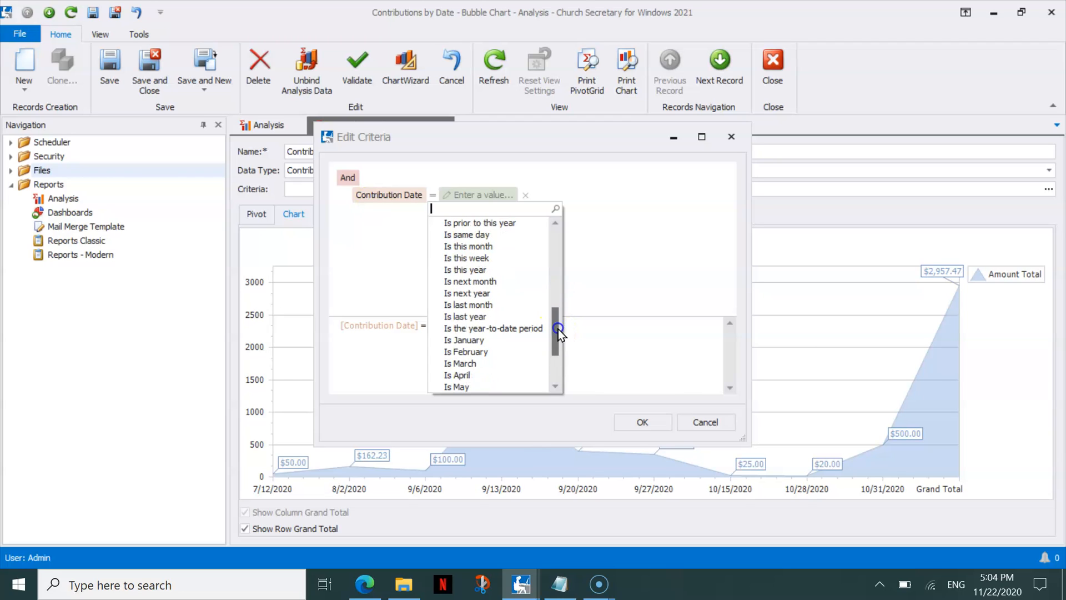
pyautogui.click(512, 328)
pyautogui.click(646, 423)
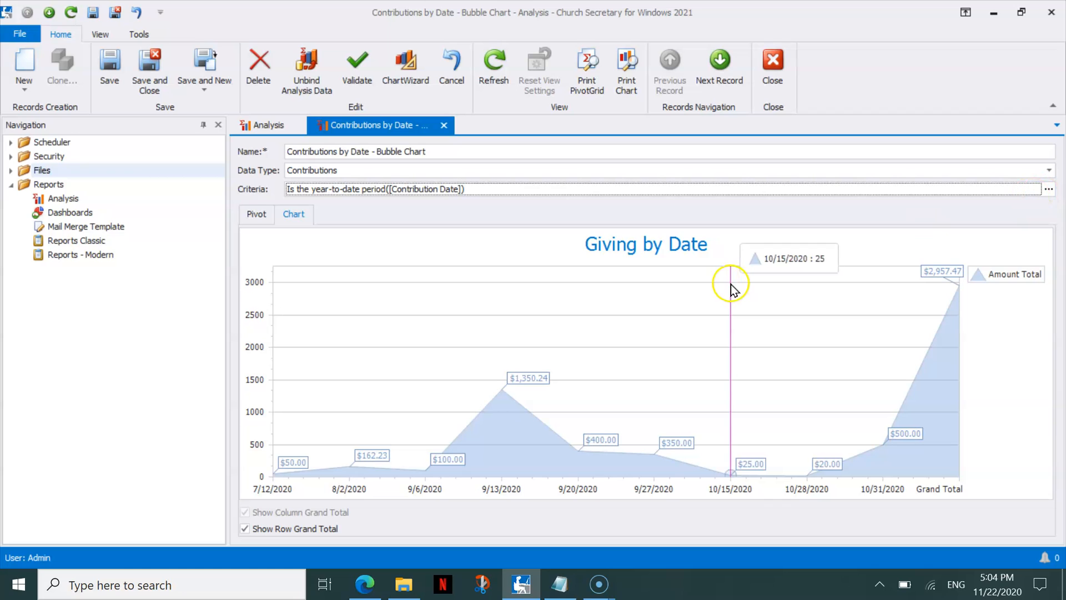
# Step: Save and close the analysis, and reopen Contributions by Date - Bubble Chart with its data bound to view the chart
pyautogui.click(151, 70)
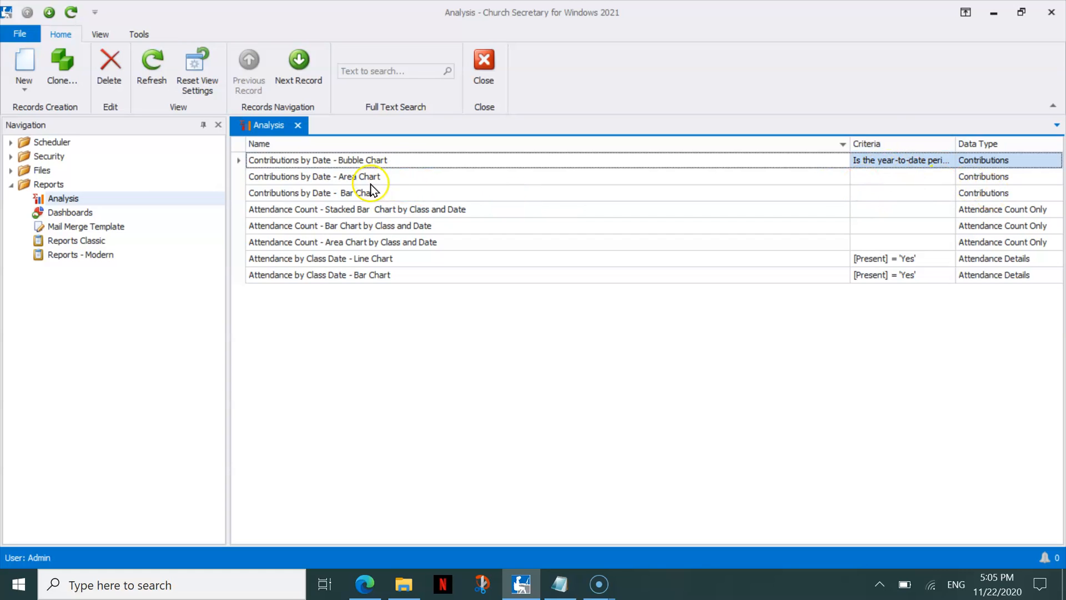
pyautogui.doubleClick(398, 162)
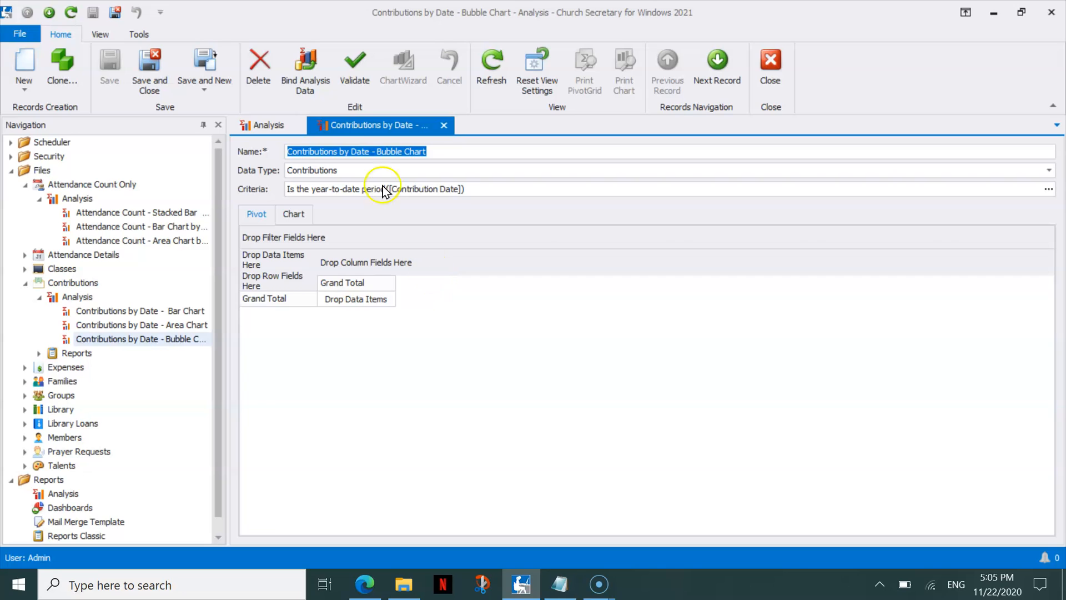
pyautogui.click(301, 75)
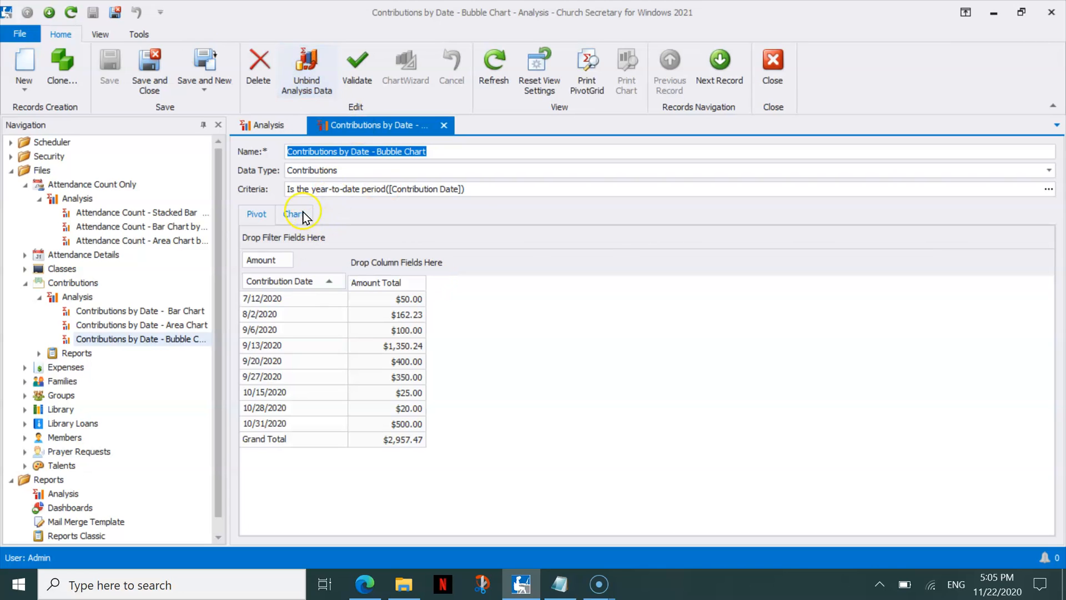
pyautogui.click(296, 213)
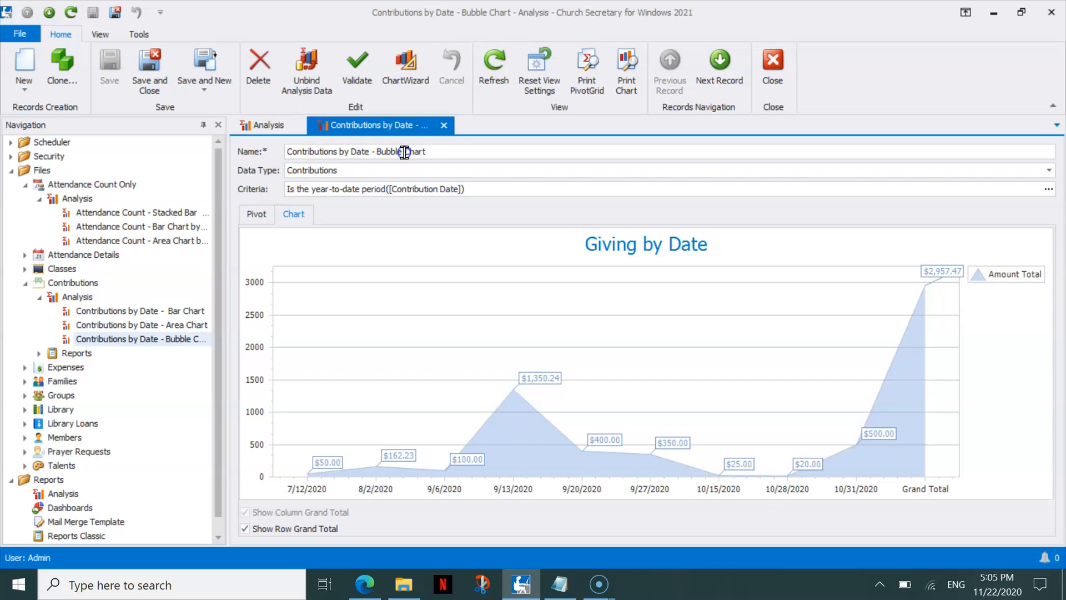
# Step: Add Fund Name from the field list to the pivot grid's column fields and close the field list
pyautogui.click(257, 214)
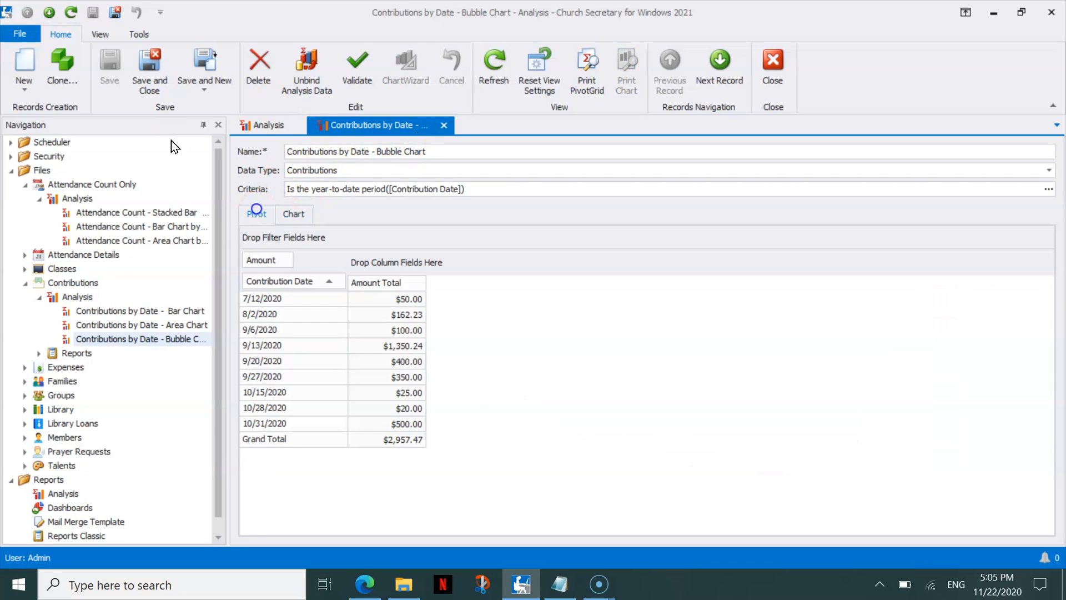
pyautogui.rightClick(402, 261)
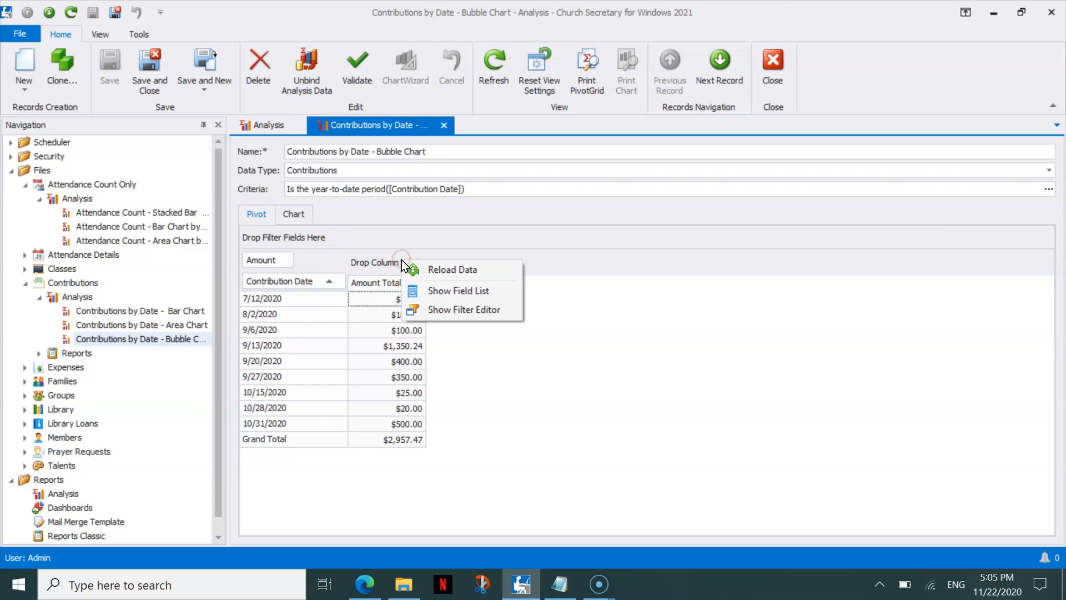
pyautogui.click(438, 291)
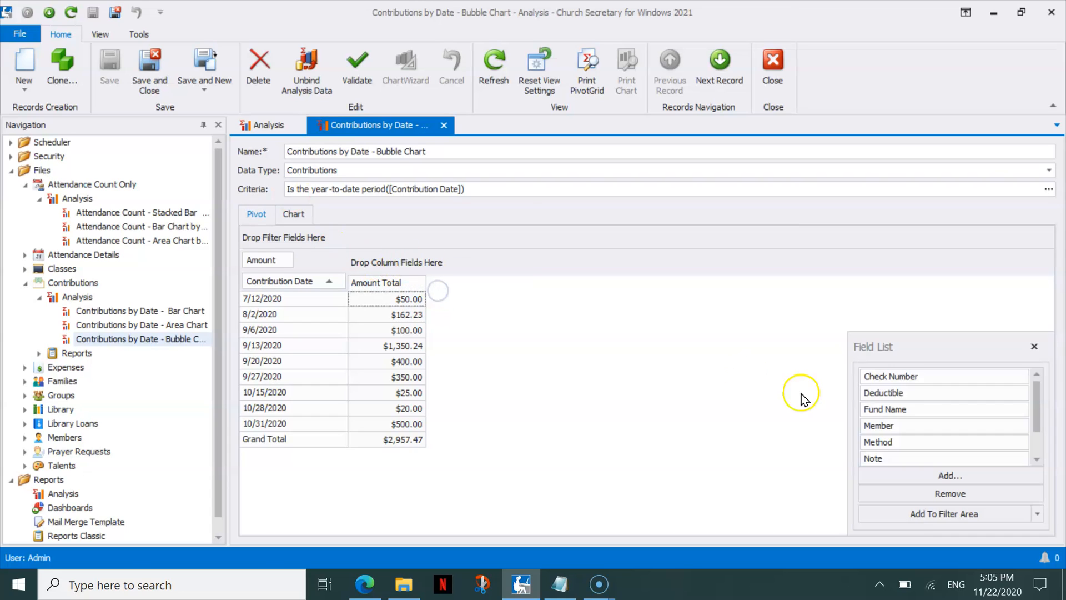
pyautogui.moveTo(904, 414); pyautogui.dragTo(526, 262)
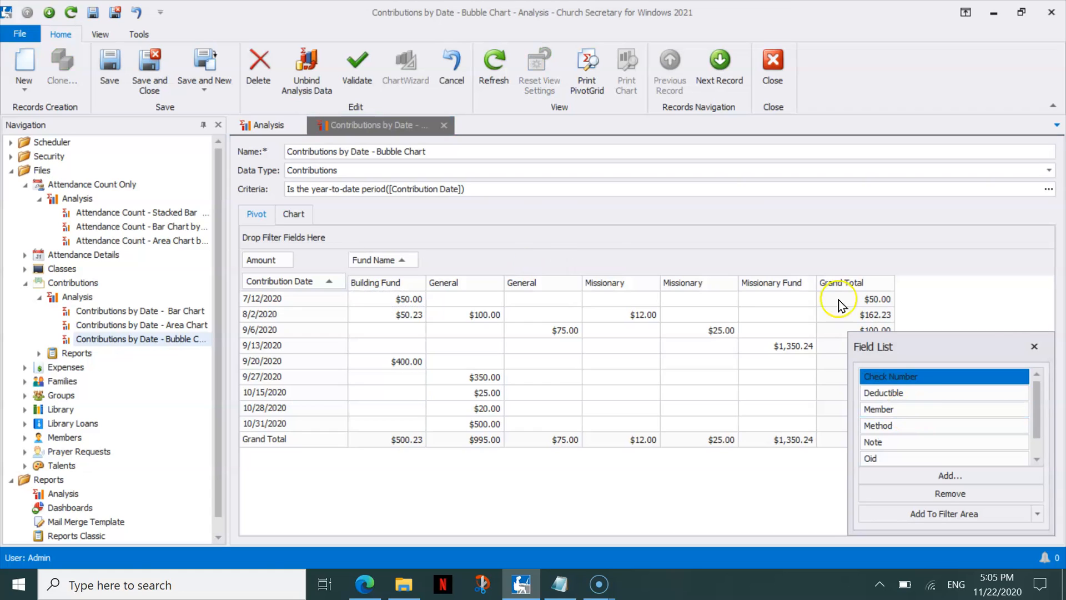
pyautogui.click(1034, 346)
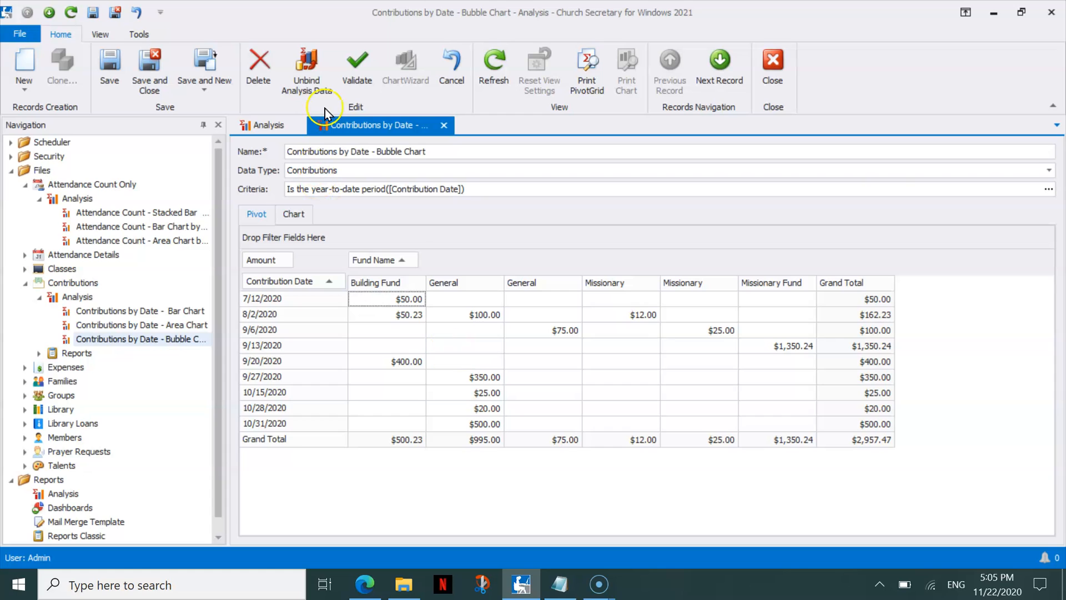
# Step: Preview the pivot grid printout, set its page orientation to Landscape, and close the preview
pyautogui.click(586, 78)
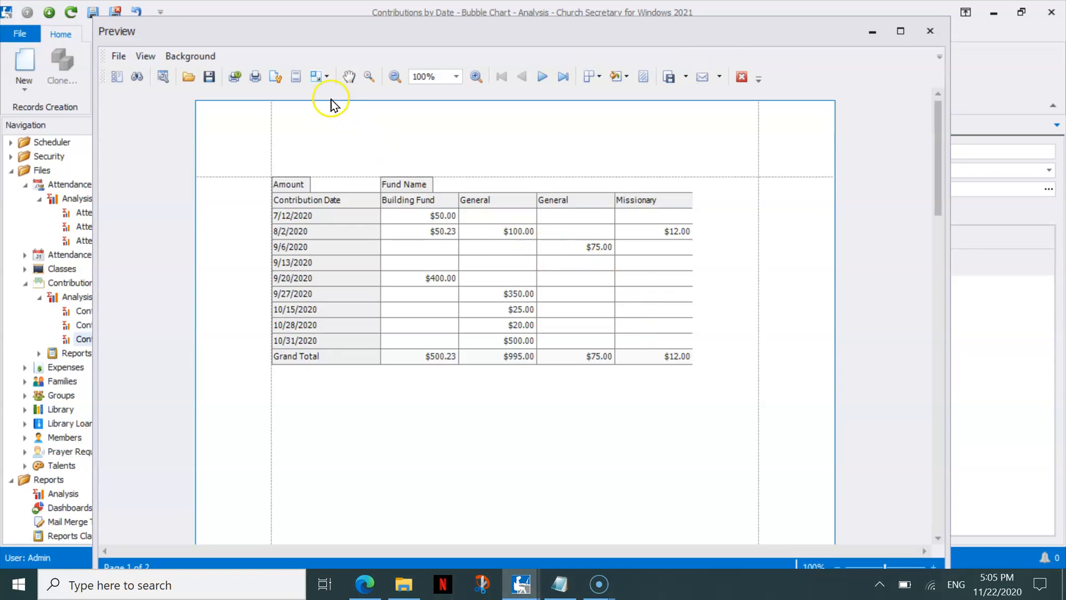
pyautogui.click(298, 77)
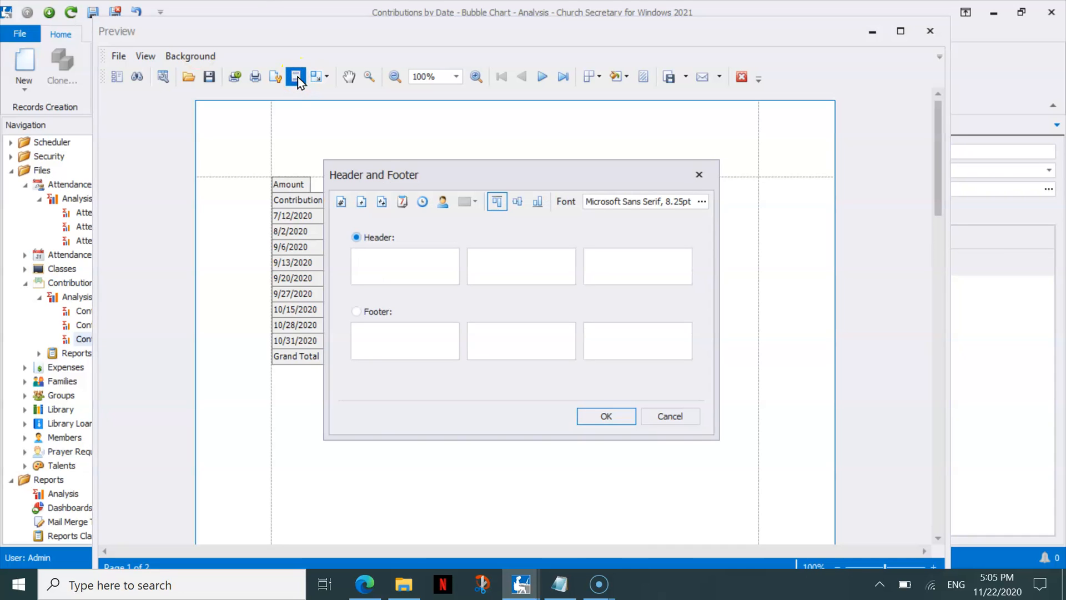
pyautogui.click(672, 417)
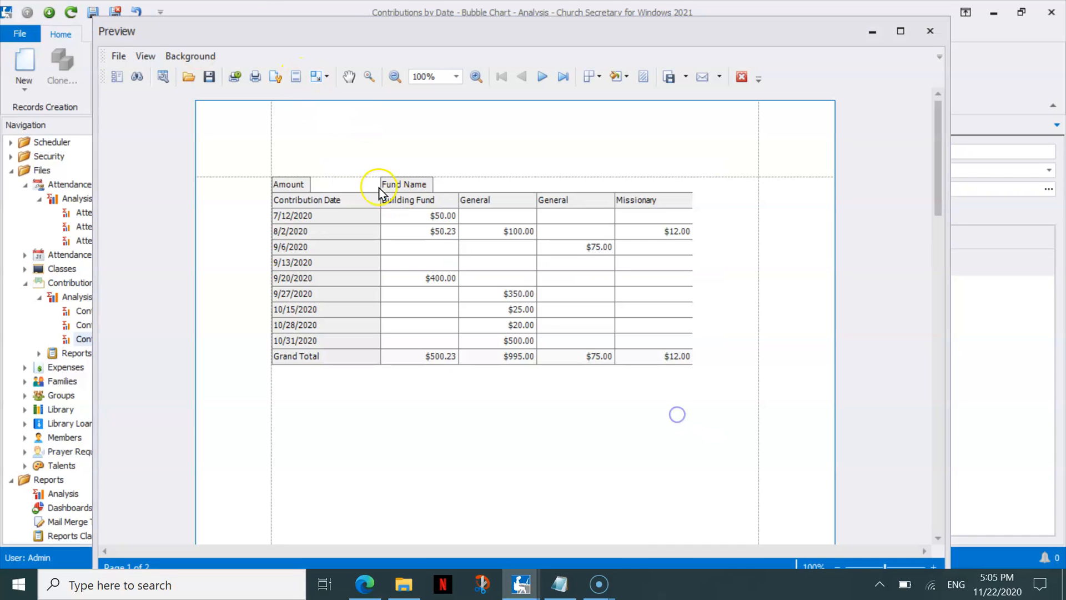
pyautogui.click(275, 77)
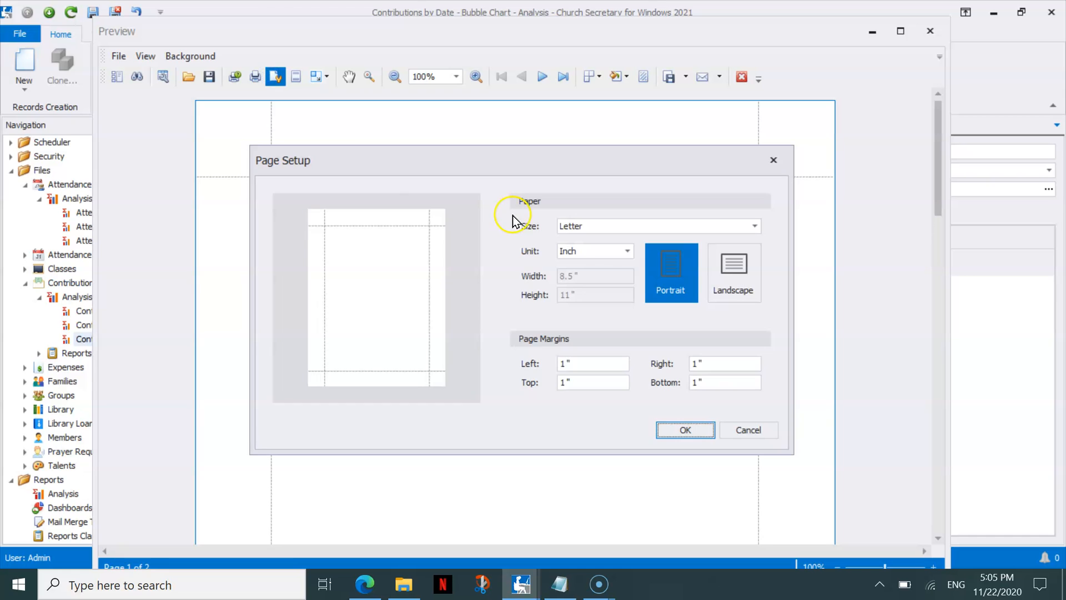
pyautogui.click(727, 286)
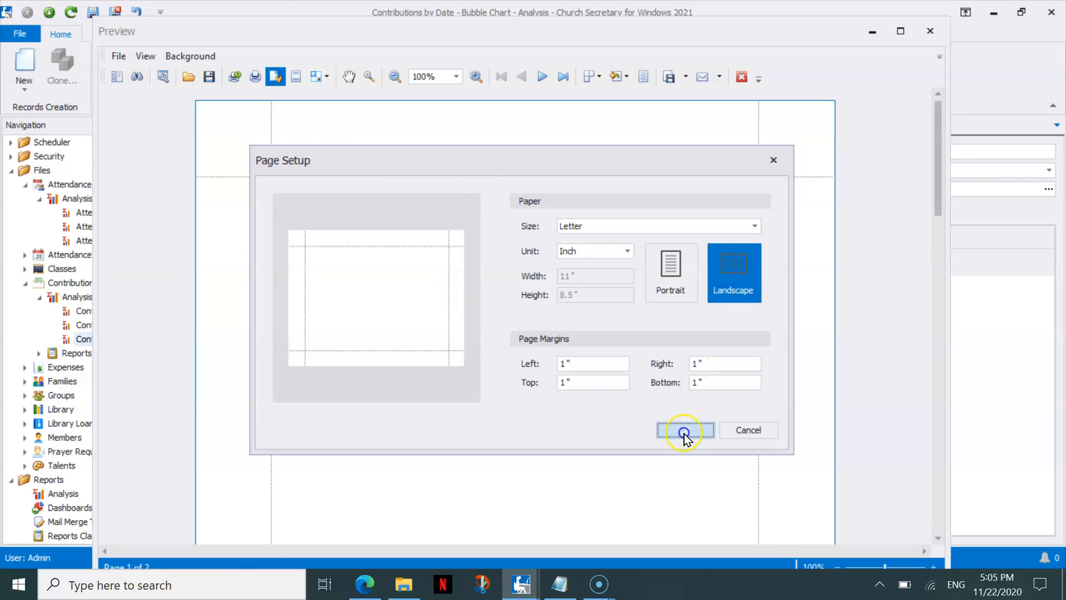
pyautogui.click(685, 431)
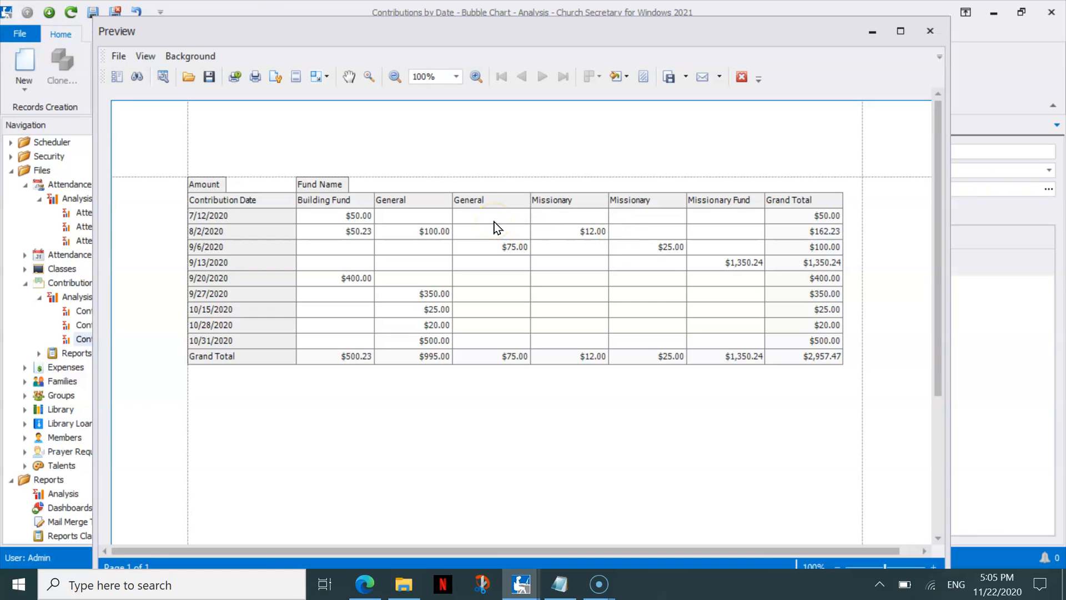
pyautogui.click(741, 76)
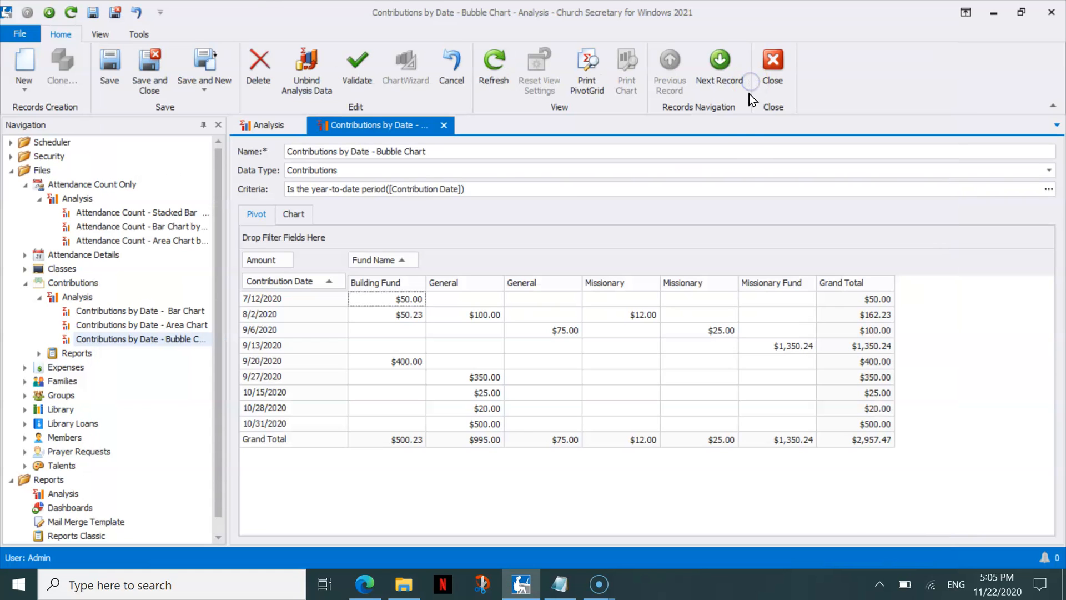
# Step: Open the Giving by Date chart in the Chart Designer and change its type to side-by-side bars per fund
pyautogui.click(308, 217)
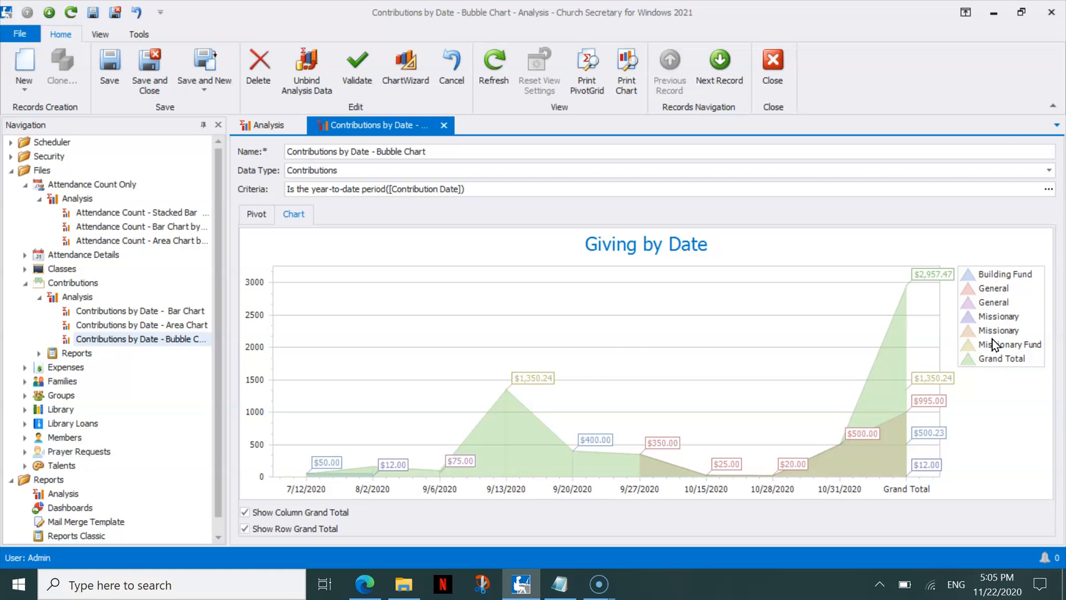
pyautogui.click(395, 72)
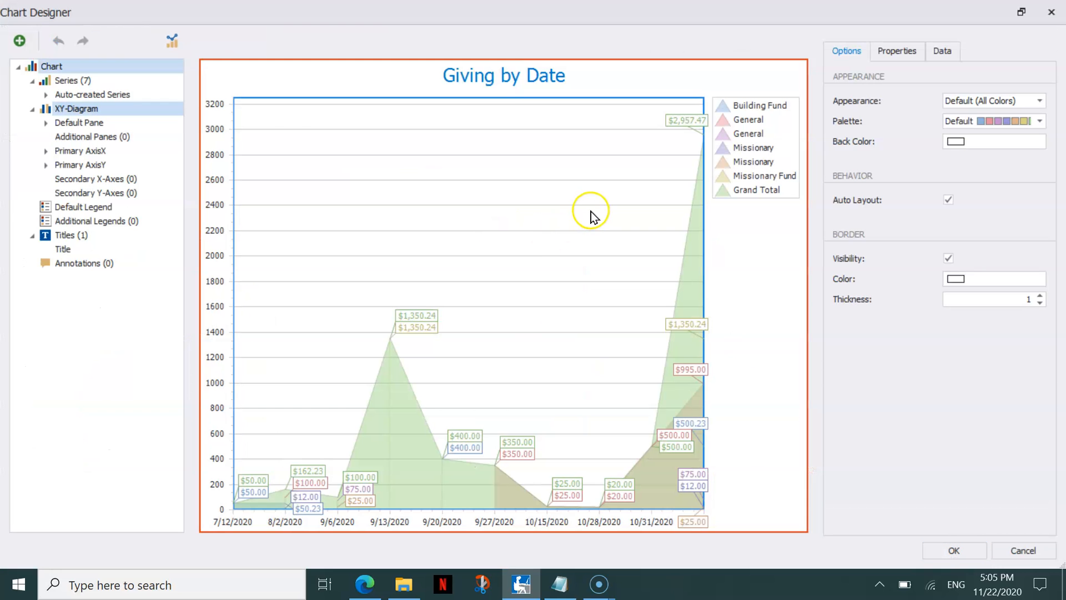
pyautogui.click(171, 41)
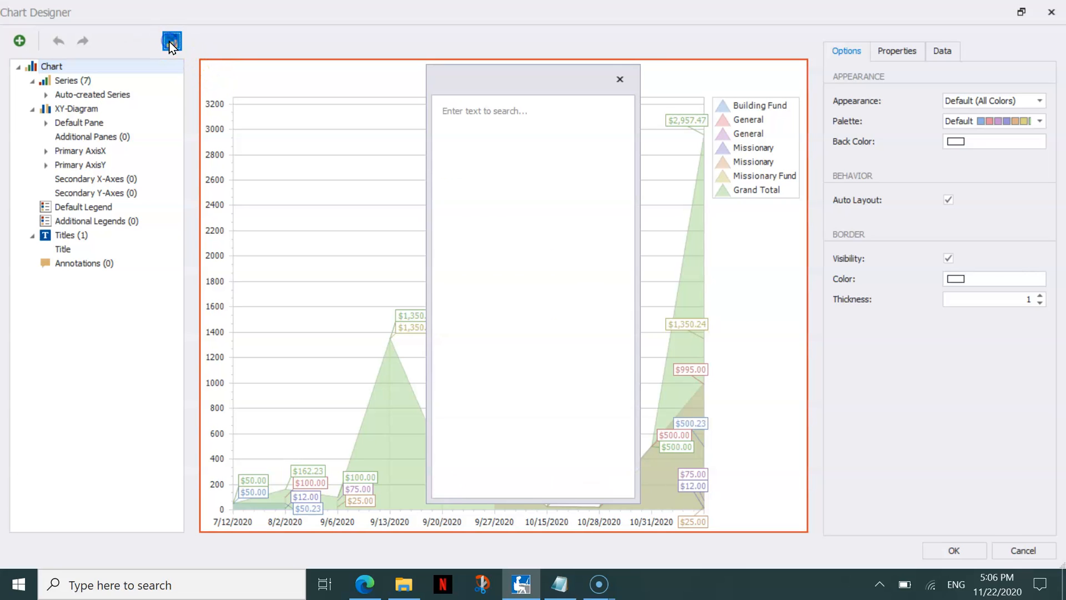
pyautogui.click(560, 161)
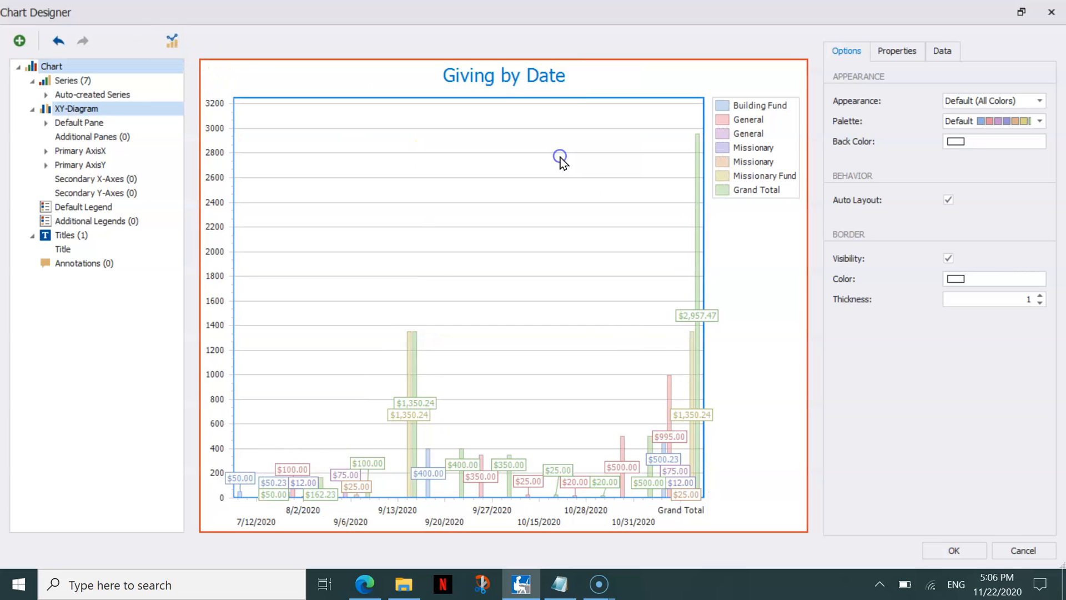
pyautogui.click(627, 204)
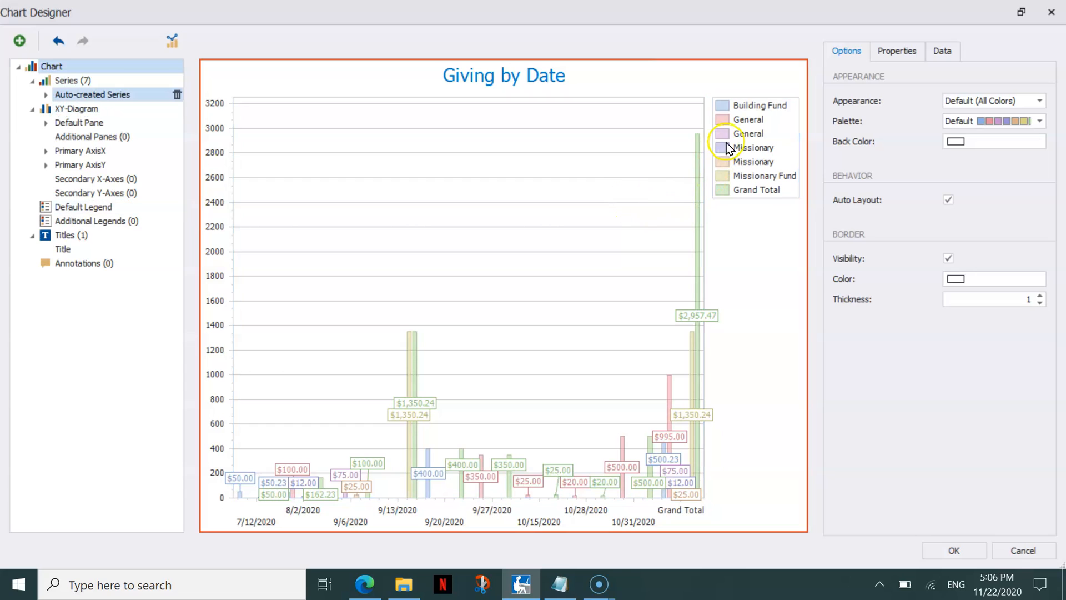
pyautogui.click(765, 124)
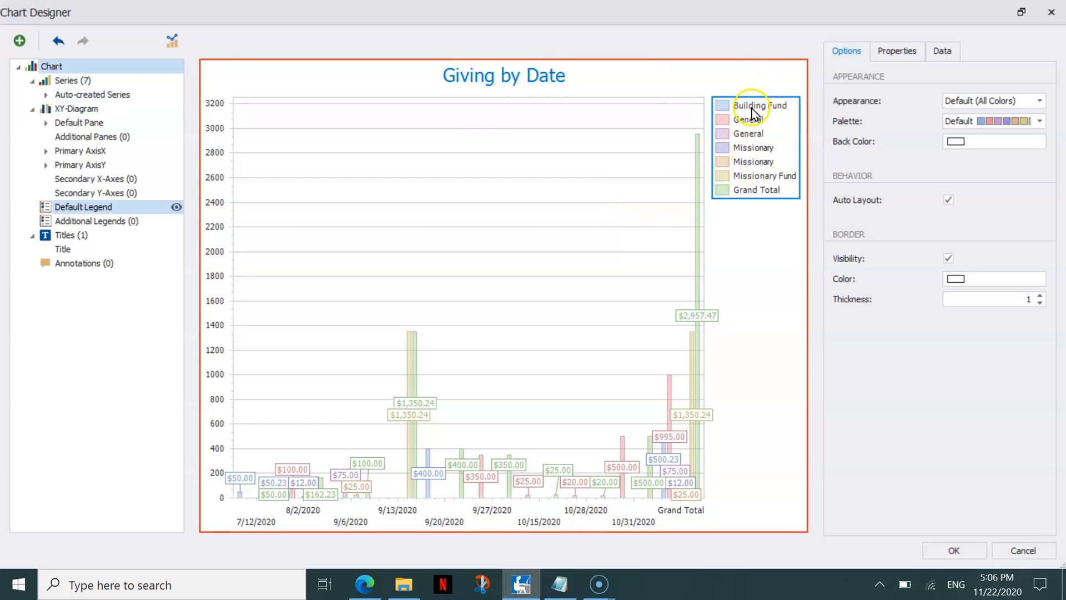
pyautogui.click(231, 78)
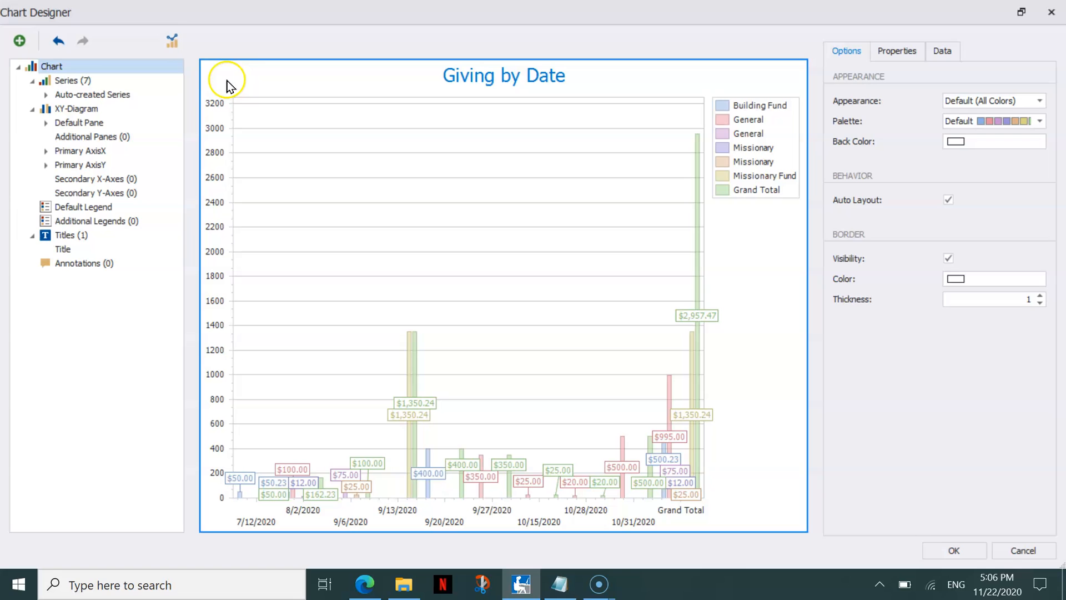
# Step: Change the Giving by Date chart's type to stacked vertical bars
pyautogui.click(171, 44)
pyautogui.click(487, 201)
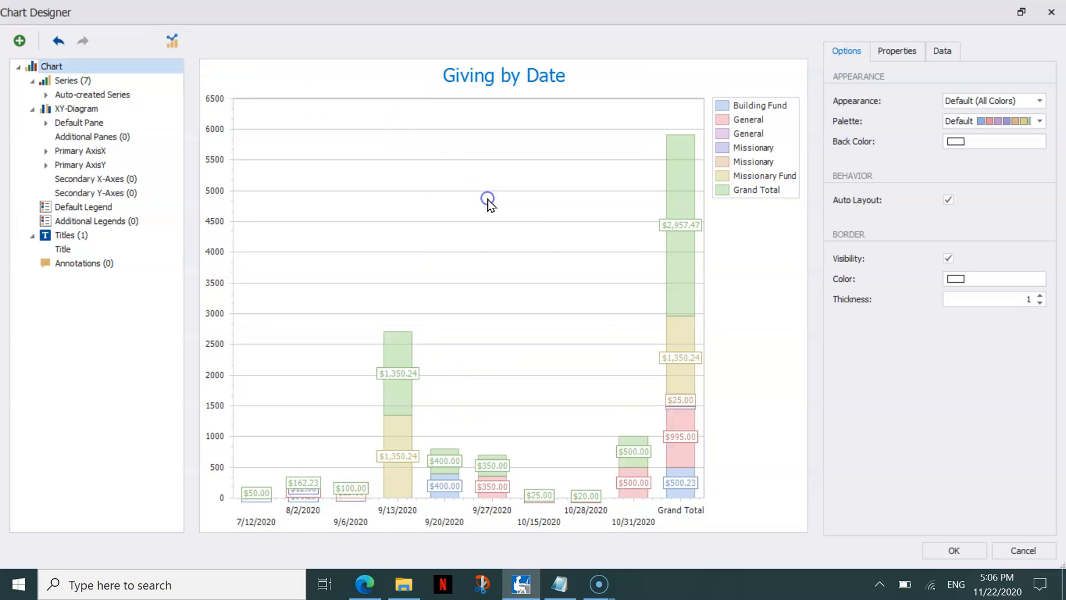
pyautogui.click(490, 203)
# Step: Examine how the stacked bars break giving down by fund, comparing their segments and amounts with the legend
pyautogui.click(690, 337)
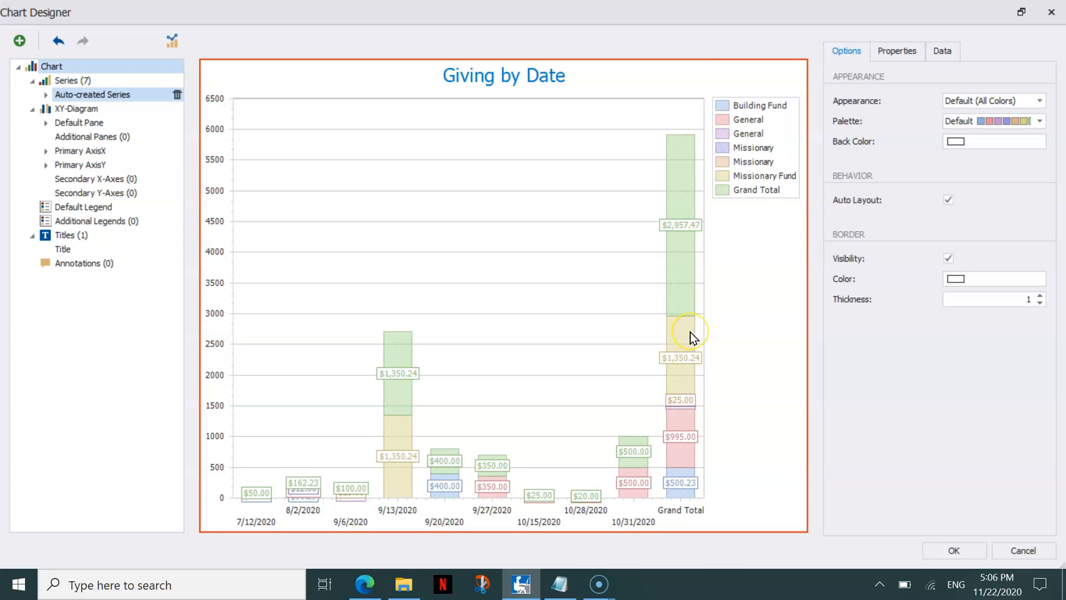
pyautogui.click(680, 225)
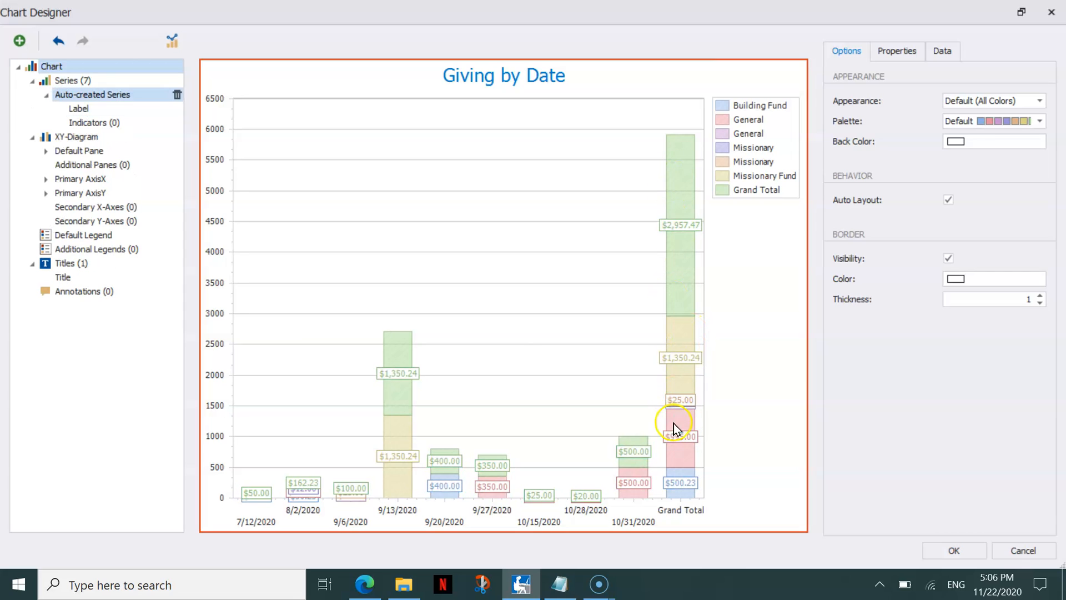
pyautogui.click(633, 453)
pyautogui.click(628, 481)
pyautogui.click(724, 151)
pyautogui.click(729, 157)
pyautogui.click(398, 373)
pyautogui.click(424, 427)
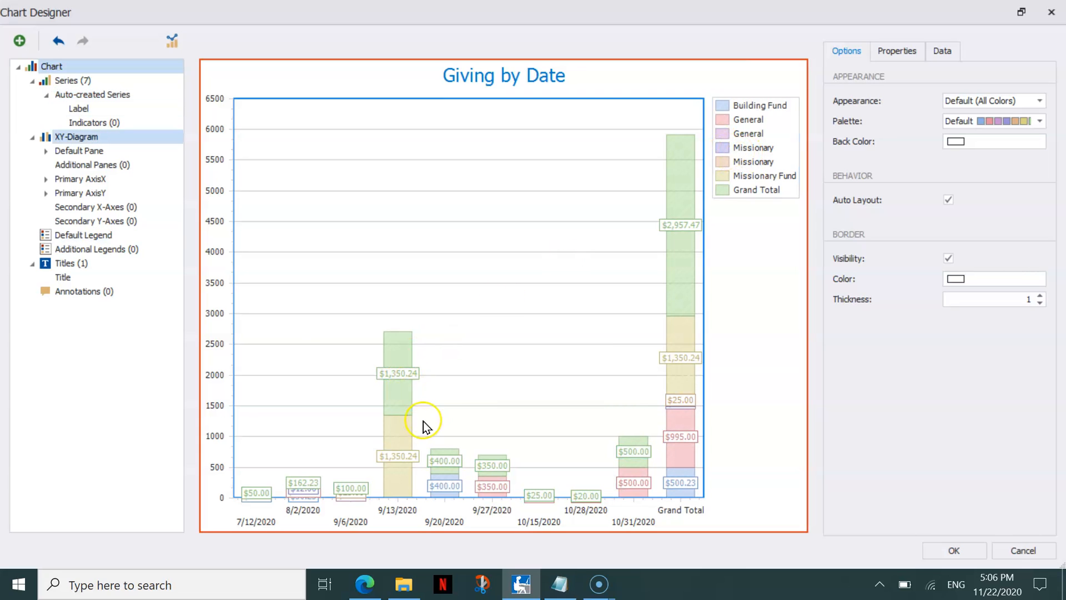
# Step: Hide the Giving by Date chart's default legend and show it again
pyautogui.click(738, 361)
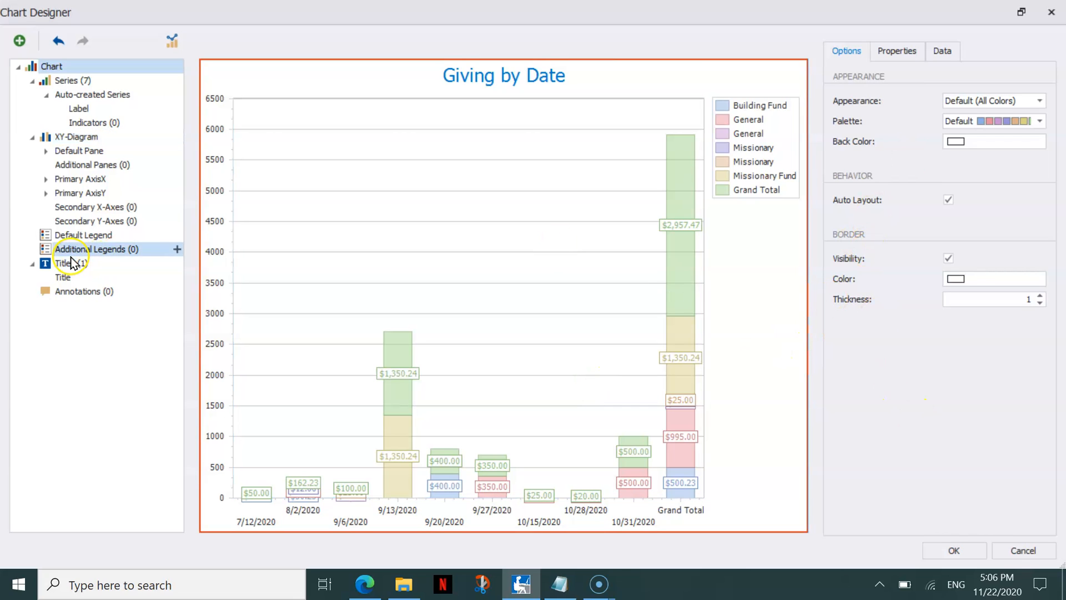
pyautogui.click(86, 237)
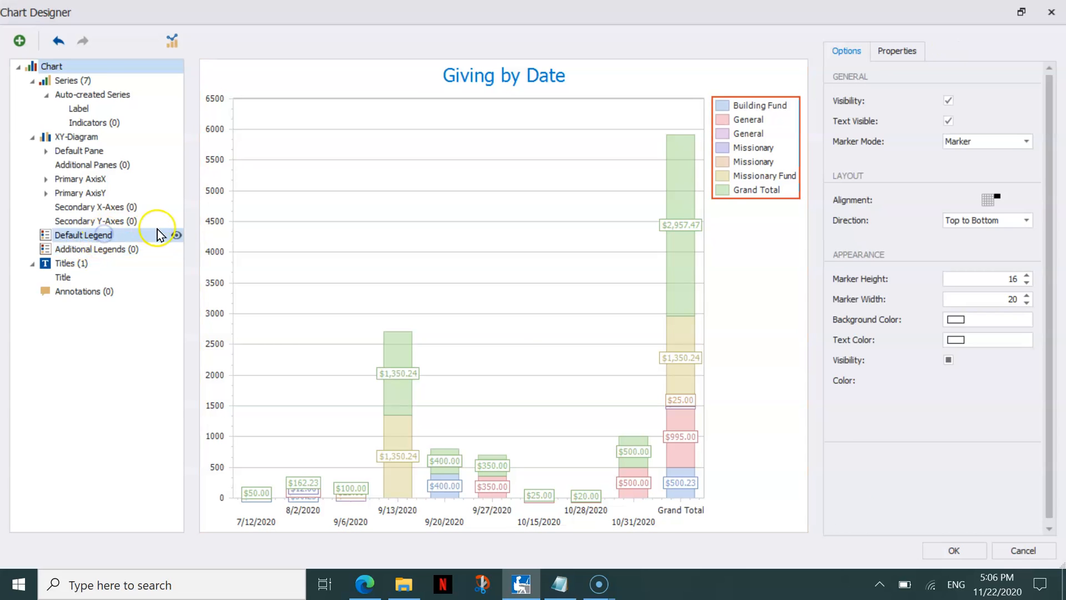
pyautogui.click(177, 235)
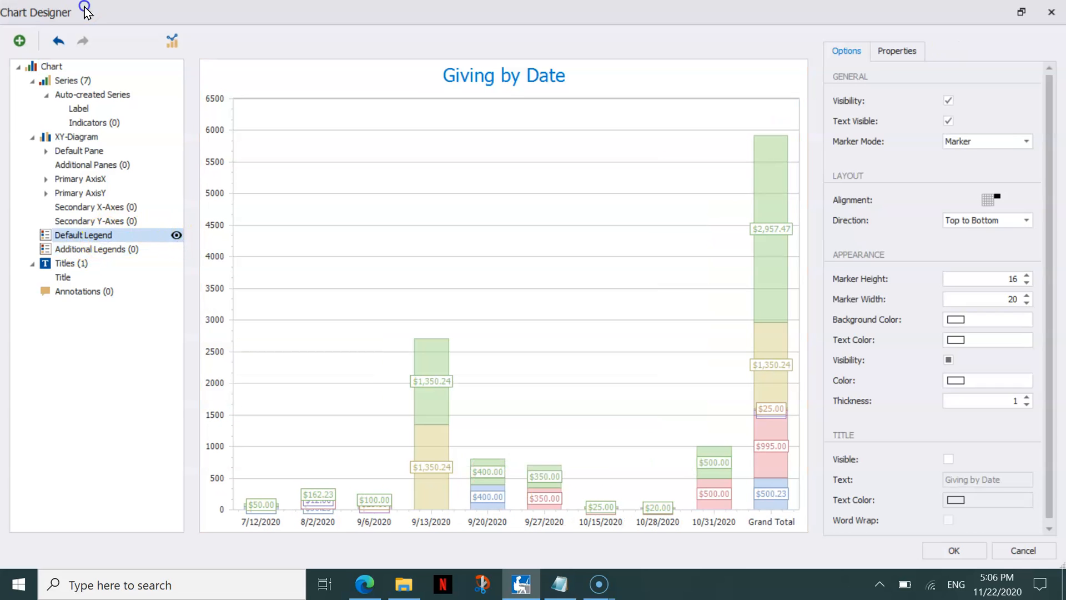
pyautogui.click(177, 235)
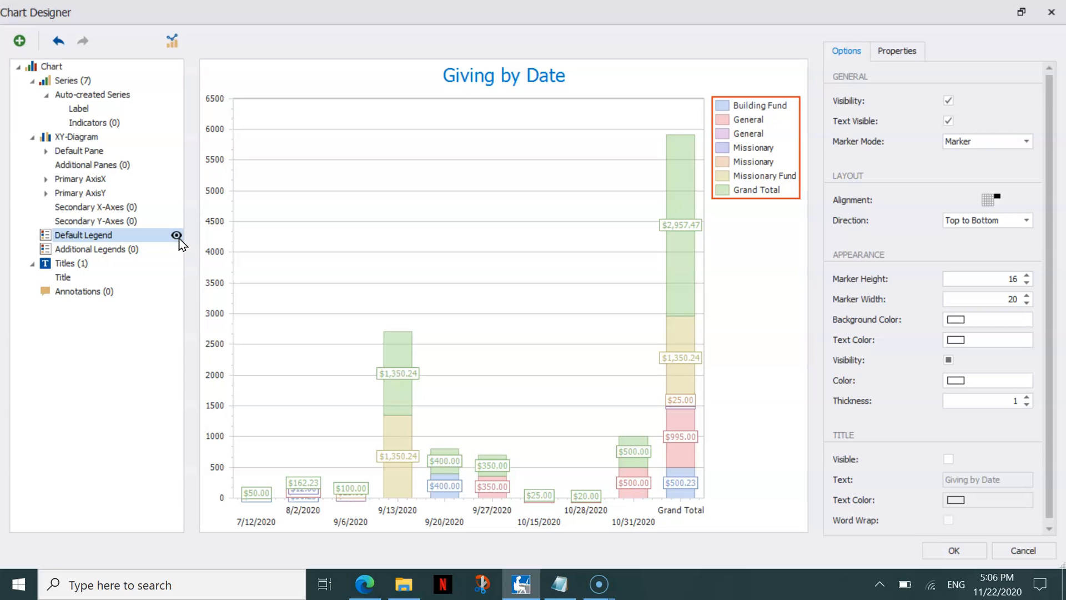
pyautogui.click(765, 133)
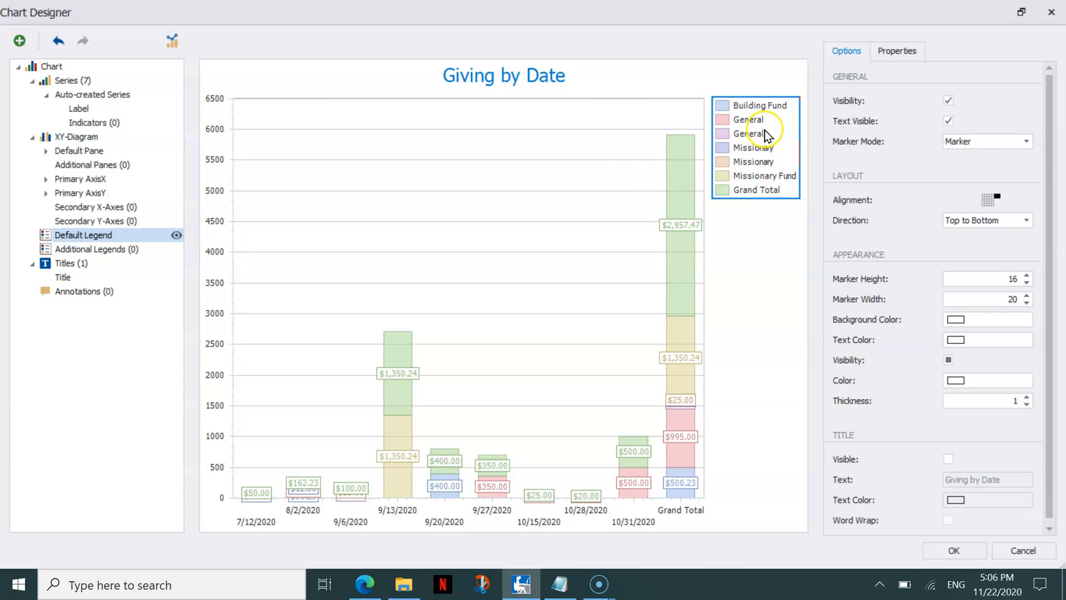
# Step: Review the default legend's appearance and behavior properties, and accept the chart design
pyautogui.click(981, 323)
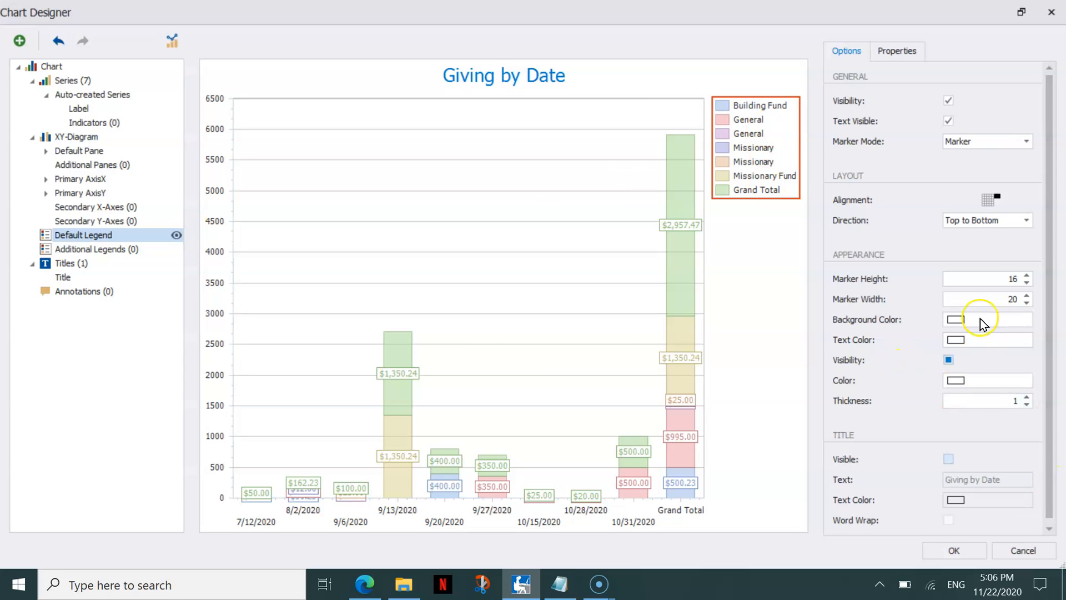
pyautogui.click(895, 52)
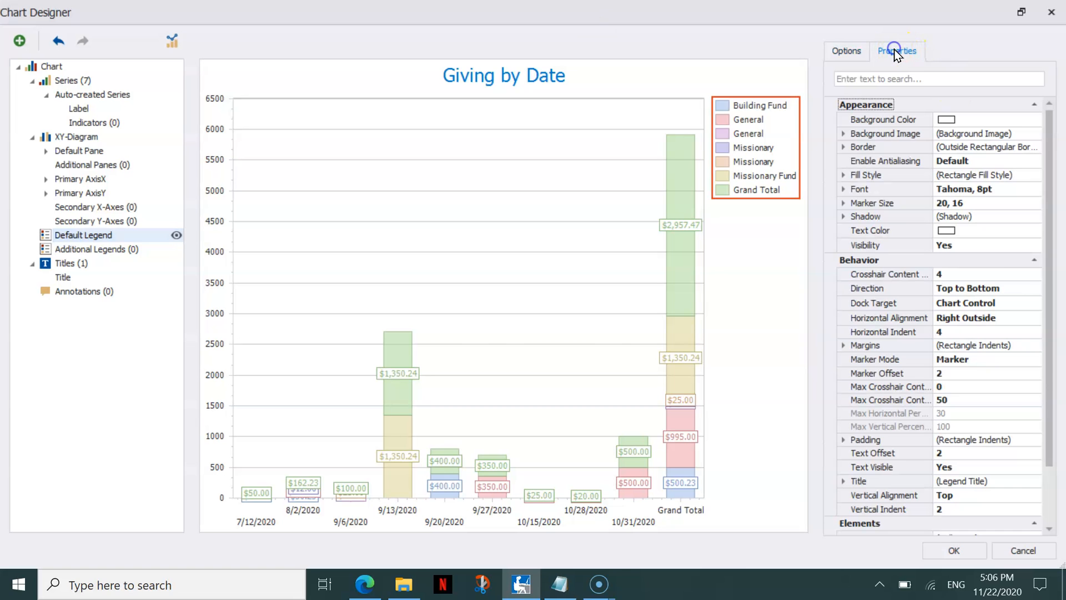
pyautogui.click(1051, 493)
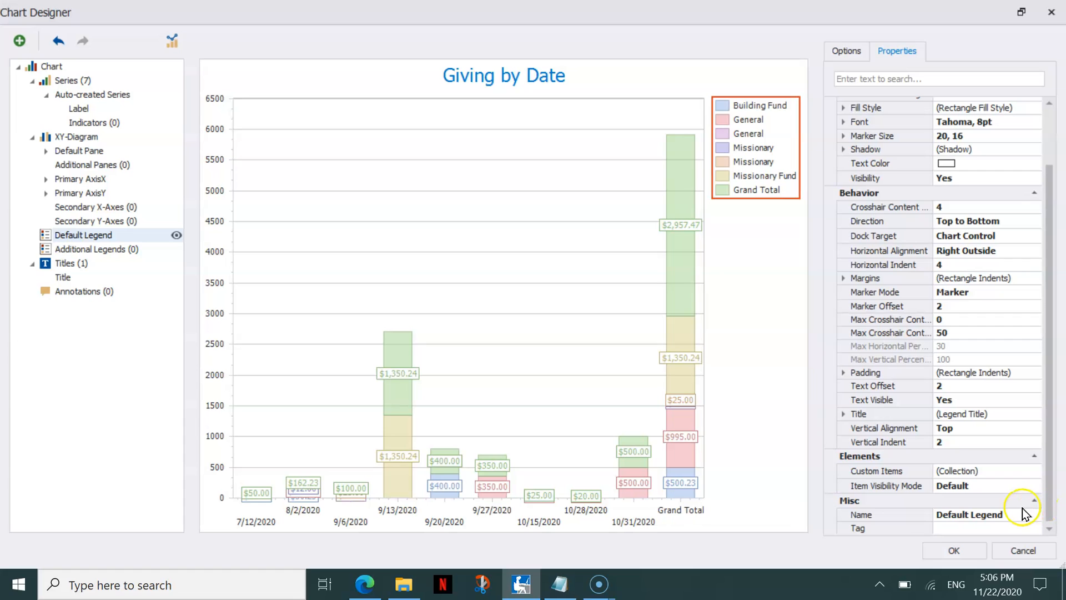
pyautogui.click(953, 549)
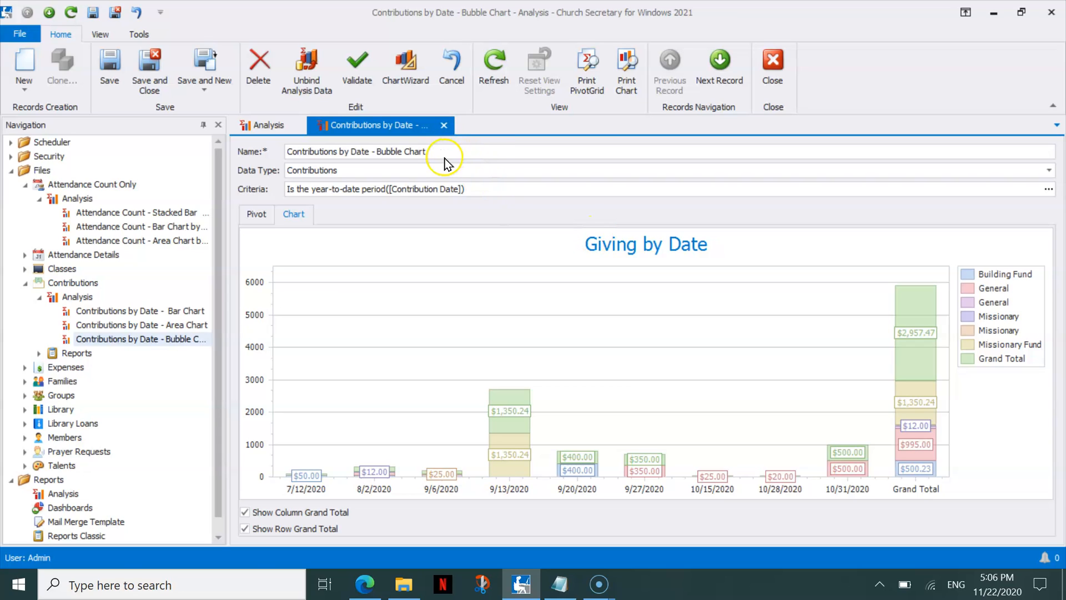
# Step: Rename the analysis as Contributions by Date - Stacked Bar Chart, then save and close it
pyautogui.moveTo(444, 154); pyautogui.dragTo(387, 156)
pyautogui.press('BackSpace')
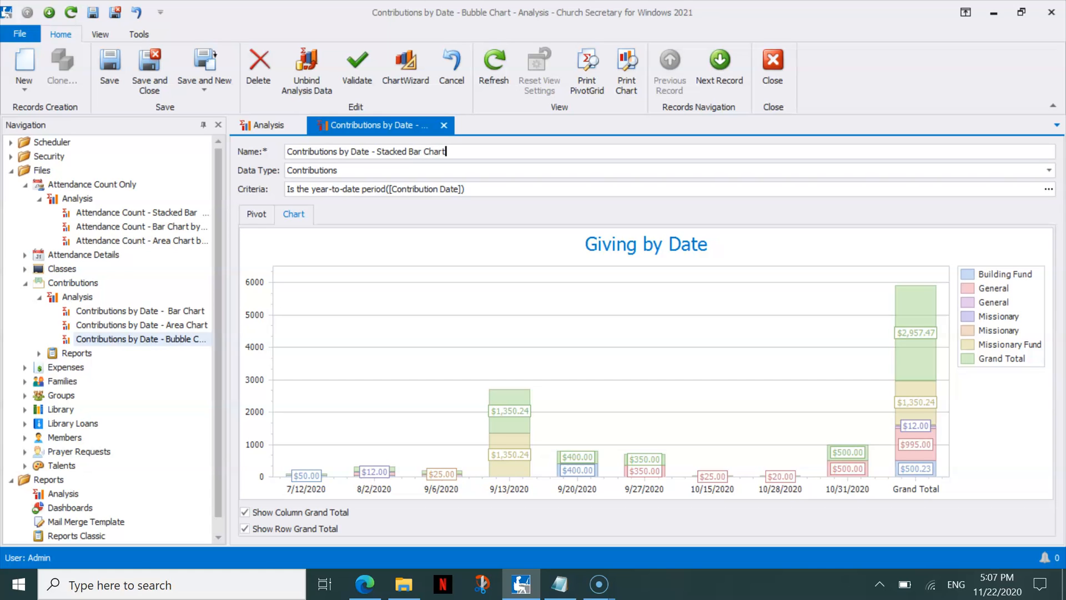
pyautogui.click(148, 71)
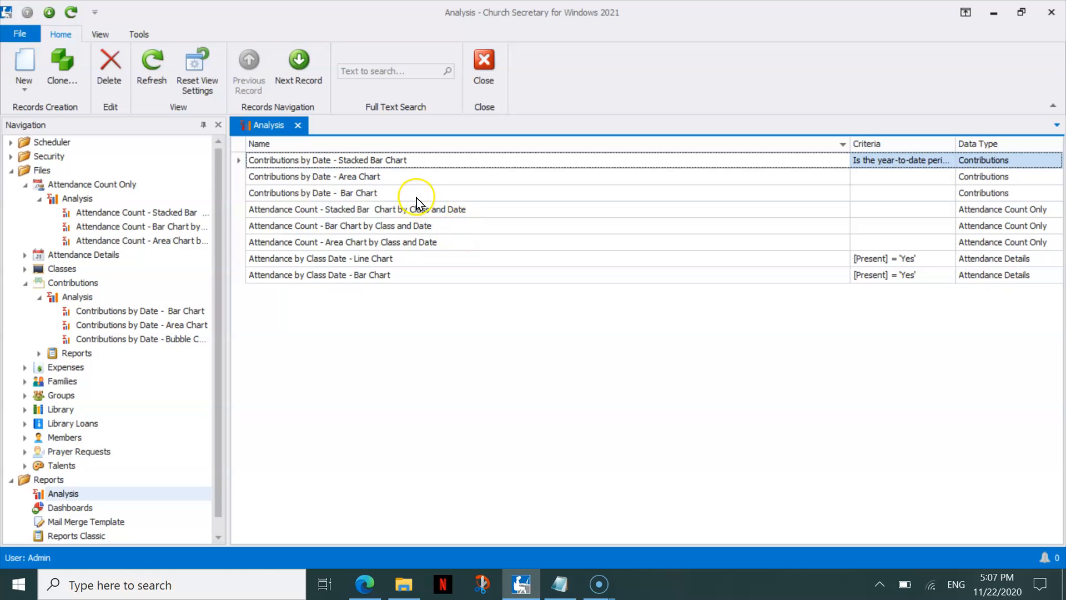
# Step: Open the Contributions by Date - Bar Chart analysis, bind its data, and display its chart
pyautogui.click(416, 196)
pyautogui.doubleClick(431, 198)
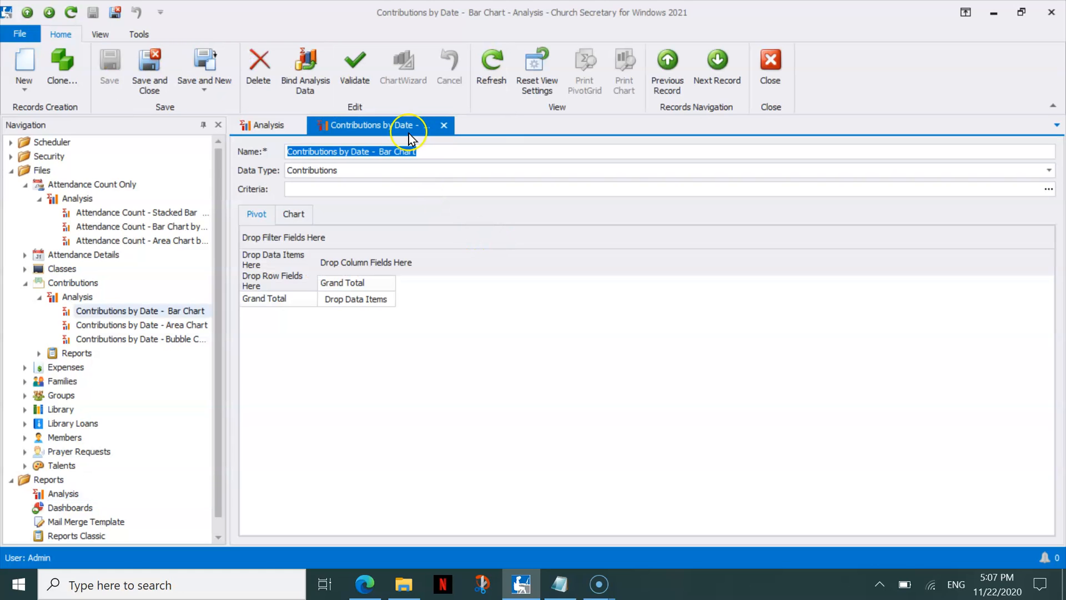
pyautogui.click(305, 67)
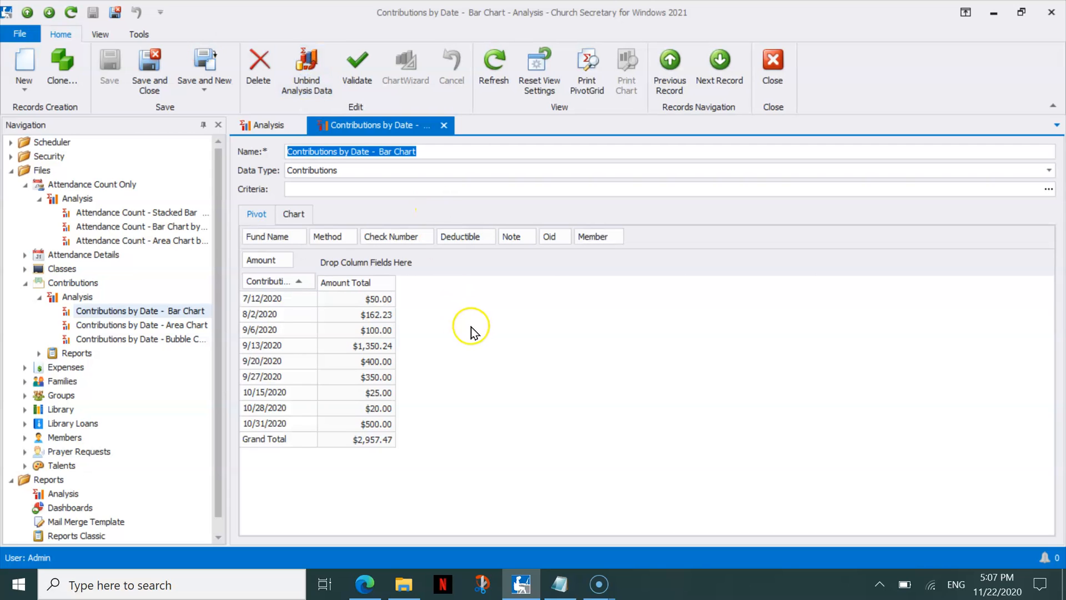
pyautogui.click(295, 214)
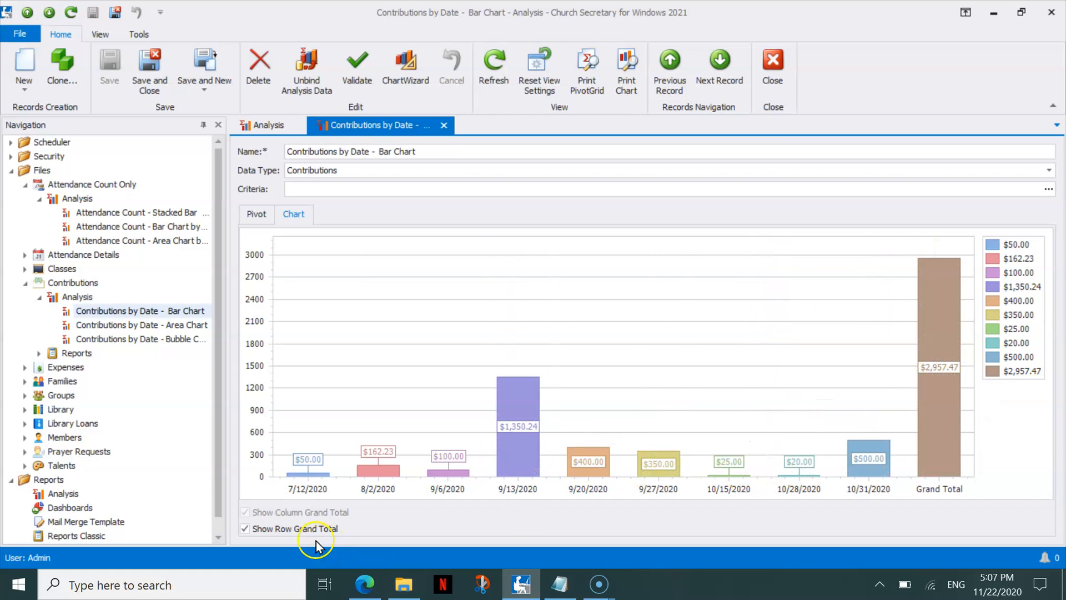
# Step: Turn the row grand total off in the contributions bar chart and back on
pyautogui.click(296, 531)
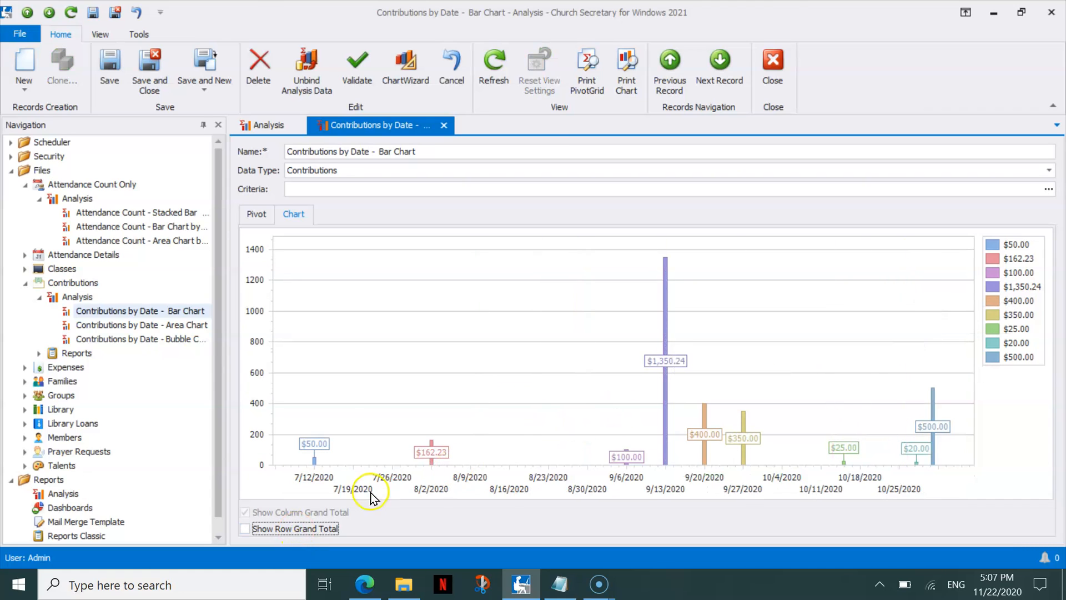
pyautogui.click(270, 530)
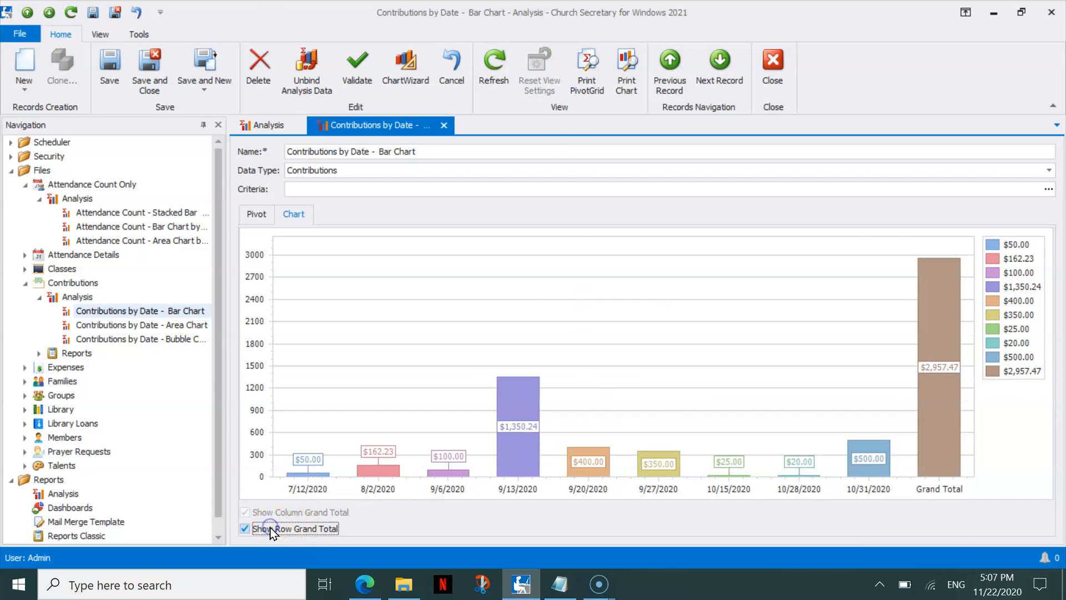
# Step: Browse forward through the Attendance Count charts to the Attendance by Class Date - Bar Chart analysis and view its pivot grid
pyautogui.click(721, 75)
pyautogui.click(491, 311)
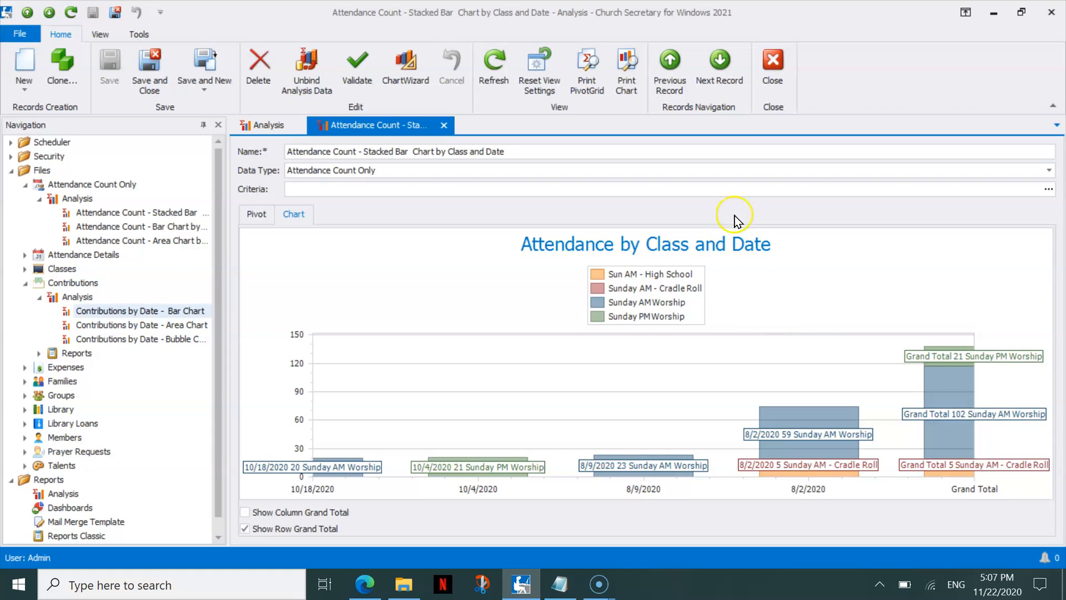
pyautogui.click(720, 69)
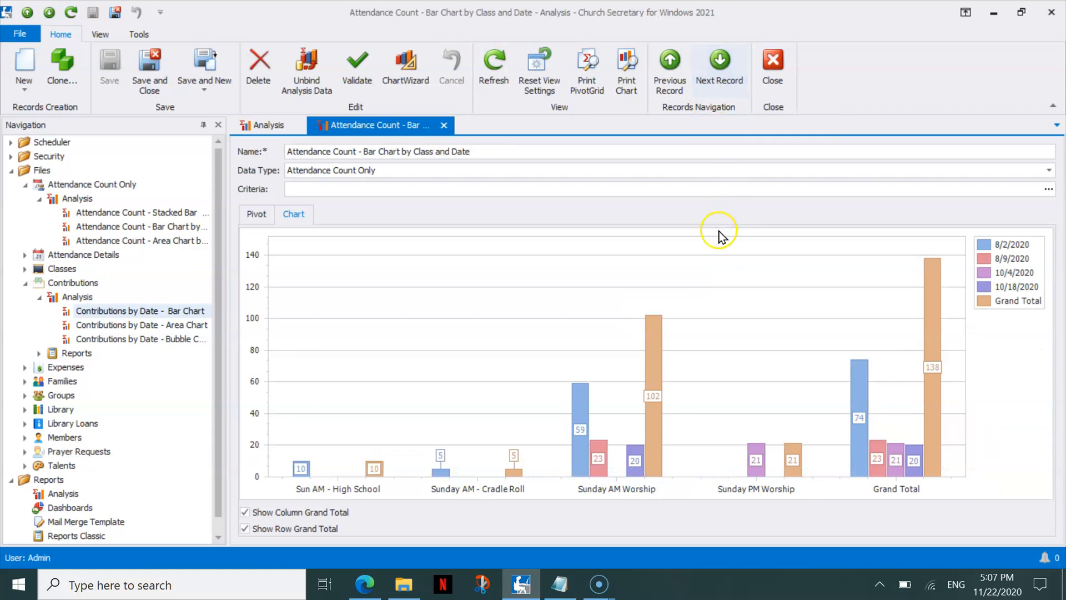
pyautogui.moveTo(612, 304)
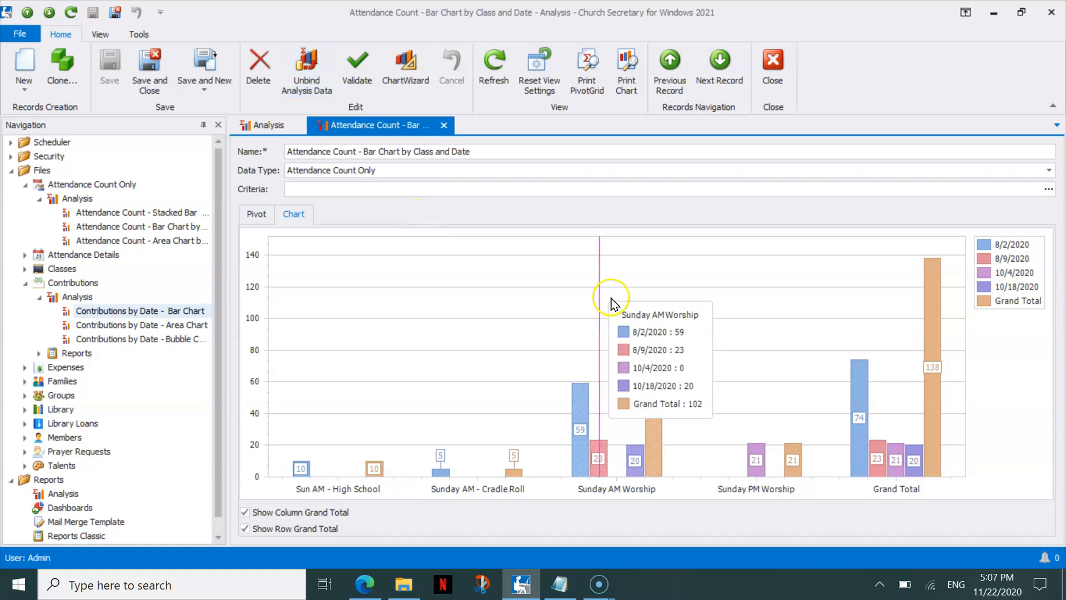
pyautogui.click(714, 66)
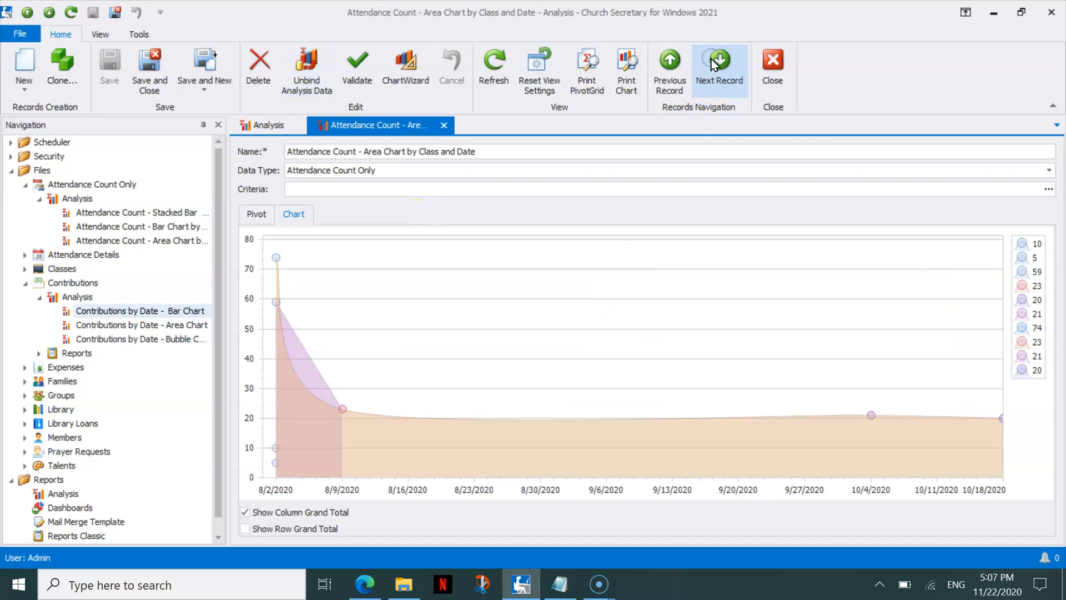
pyautogui.click(708, 73)
pyautogui.click(721, 71)
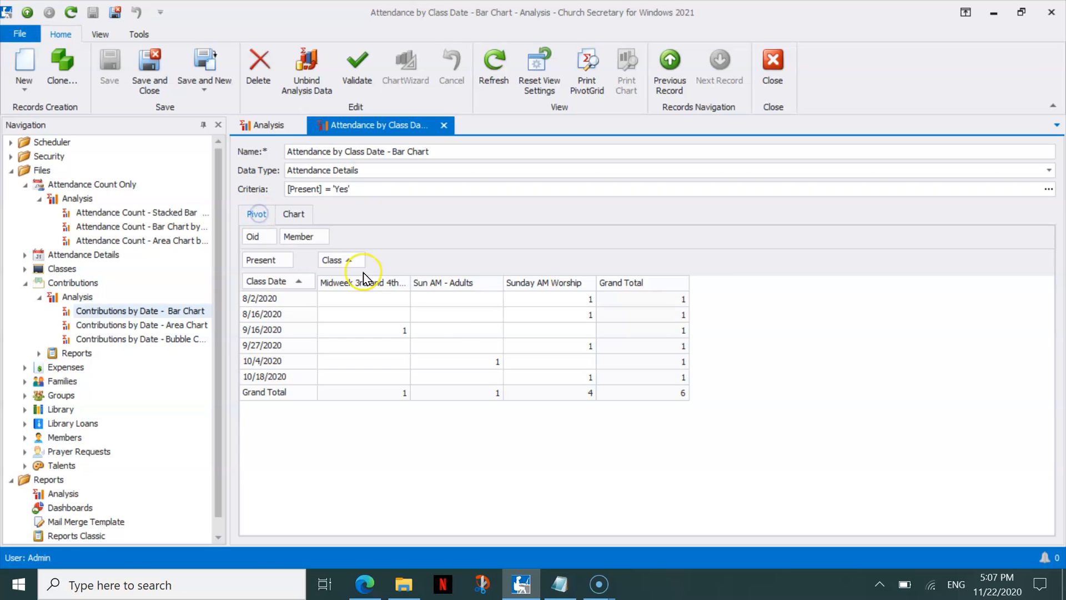
# Step: Browse back through the attendance analyses' pivot grids to the Contributions by Date - Bar Chart analysis
pyautogui.click(670, 69)
pyautogui.click(670, 70)
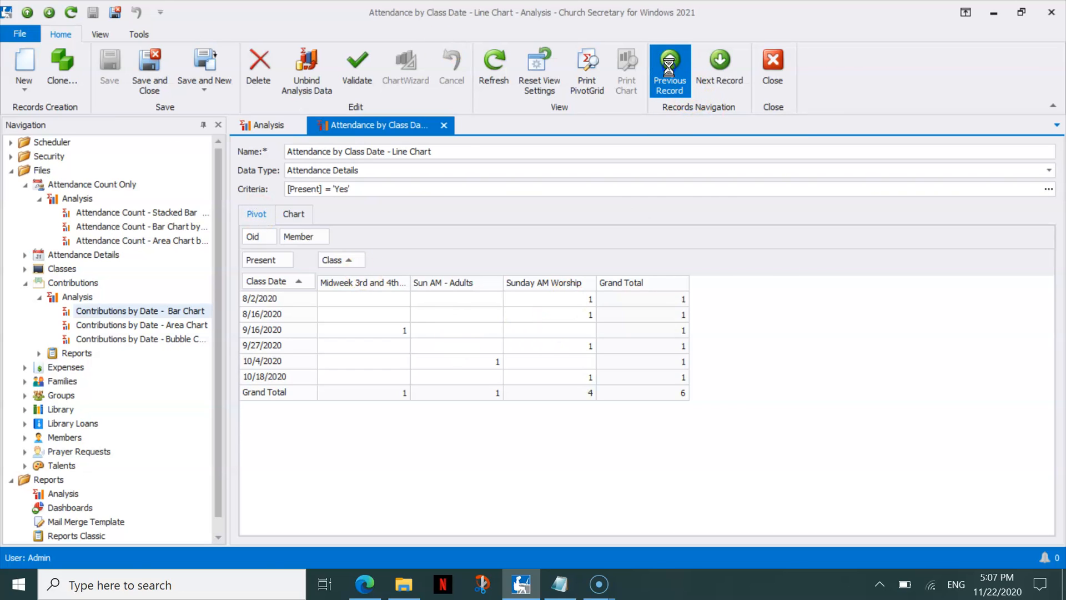
pyautogui.click(670, 71)
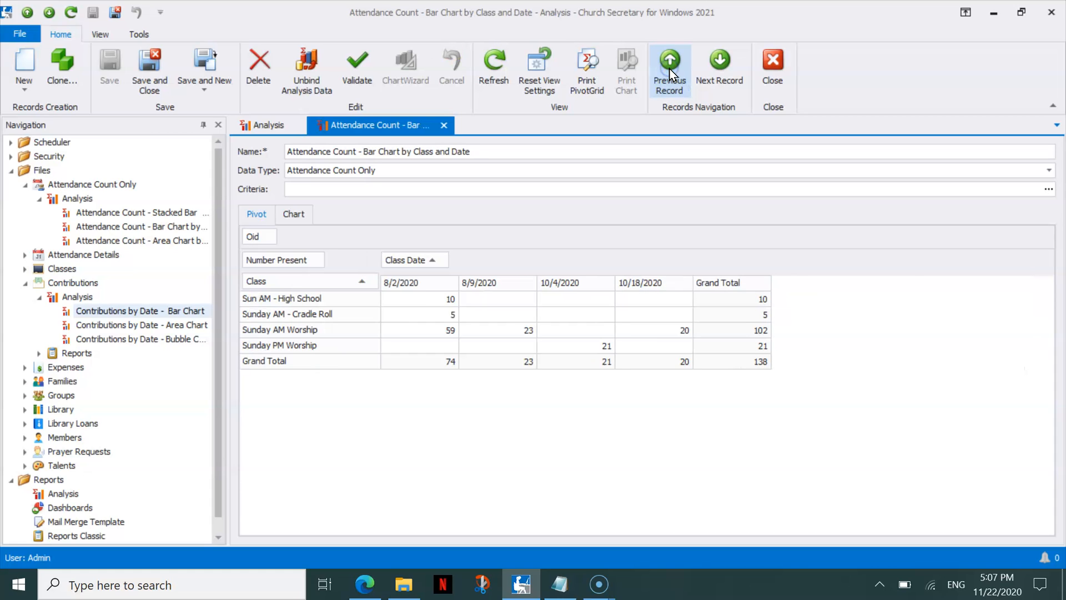
pyautogui.click(671, 71)
pyautogui.click(671, 71)
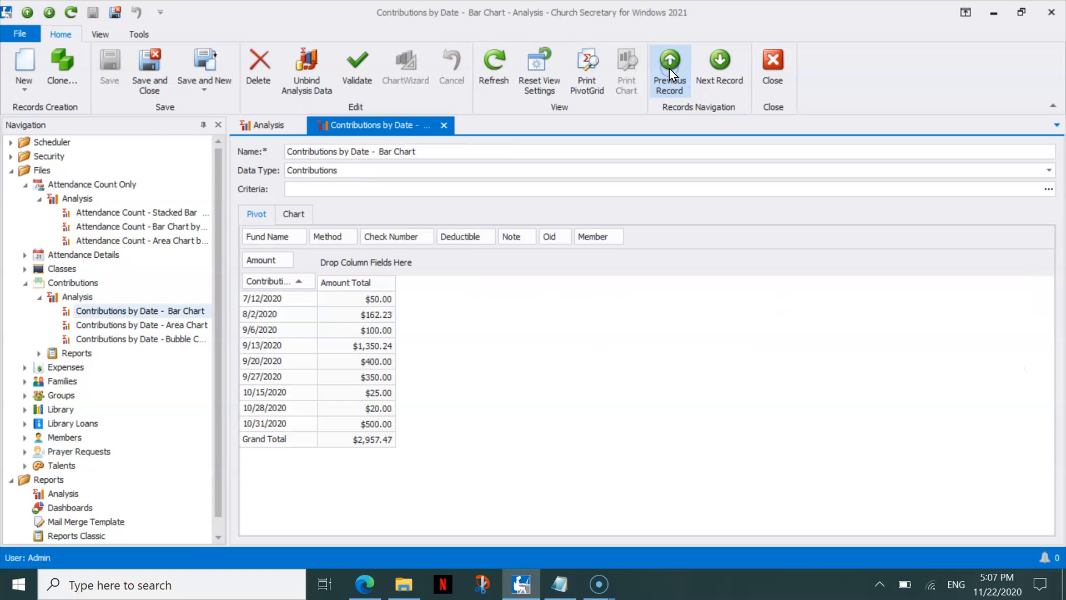
# Step: Preview the pivot grid printout of the Attendance Count - Stacked Bar analysis and scale it to fit 1 page wide
pyautogui.click(716, 68)
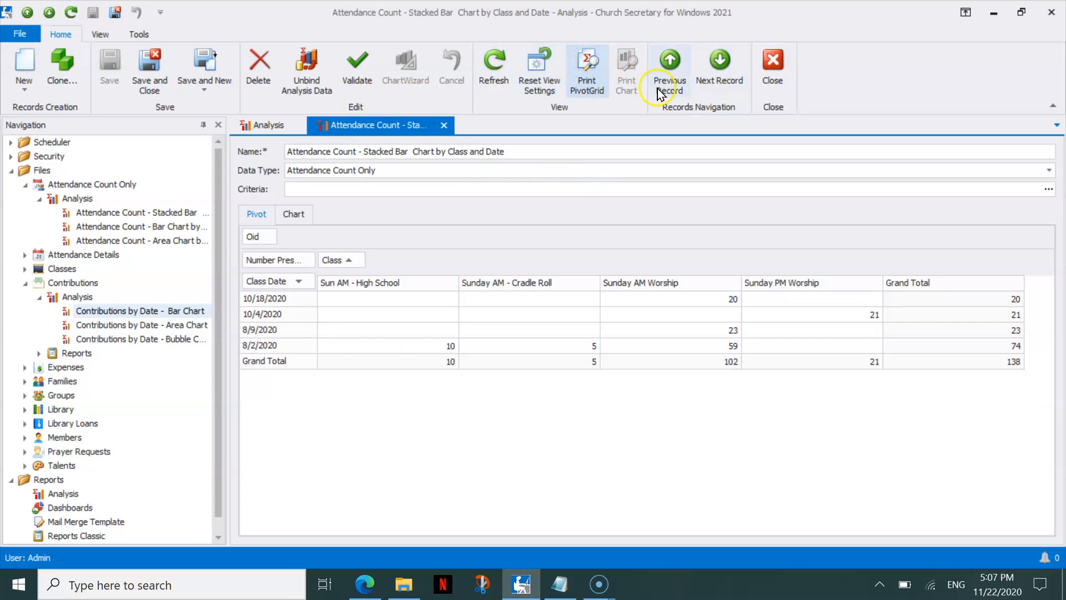
pyautogui.click(587, 69)
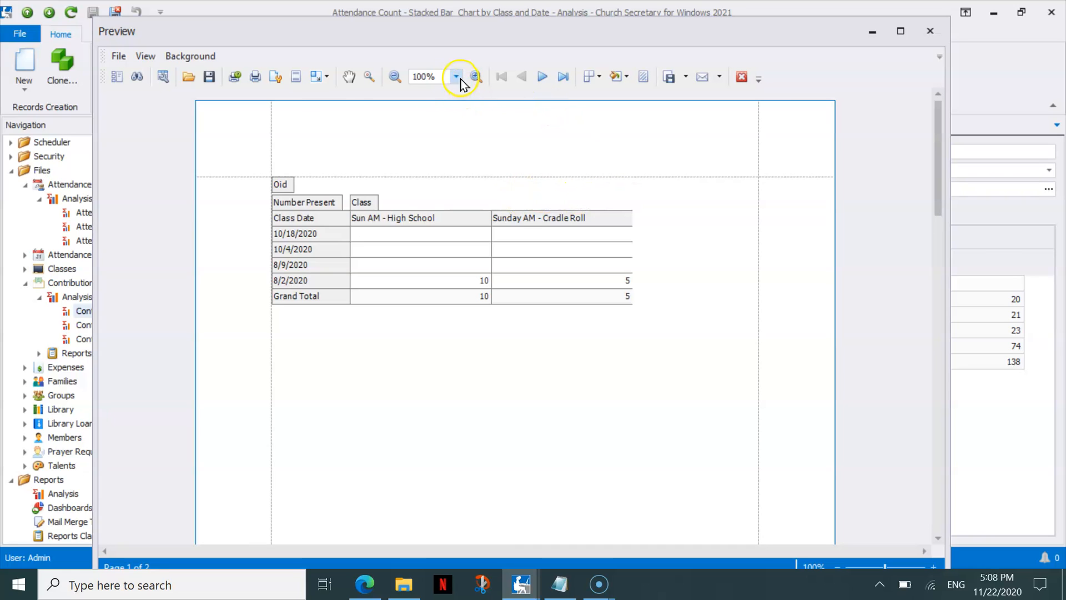
pyautogui.click(320, 76)
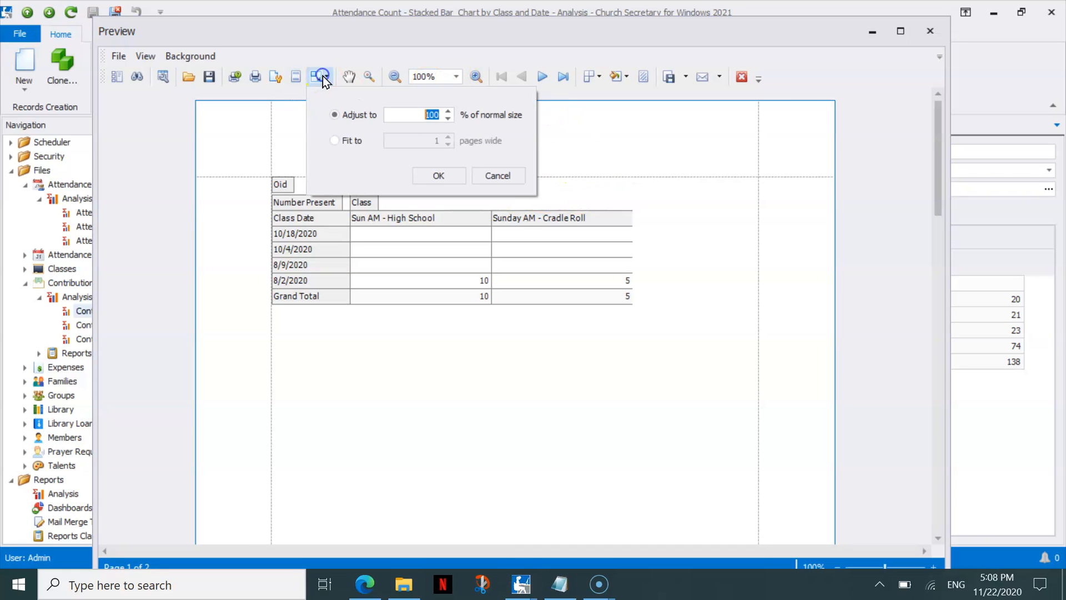
pyautogui.click(341, 139)
pyautogui.click(437, 175)
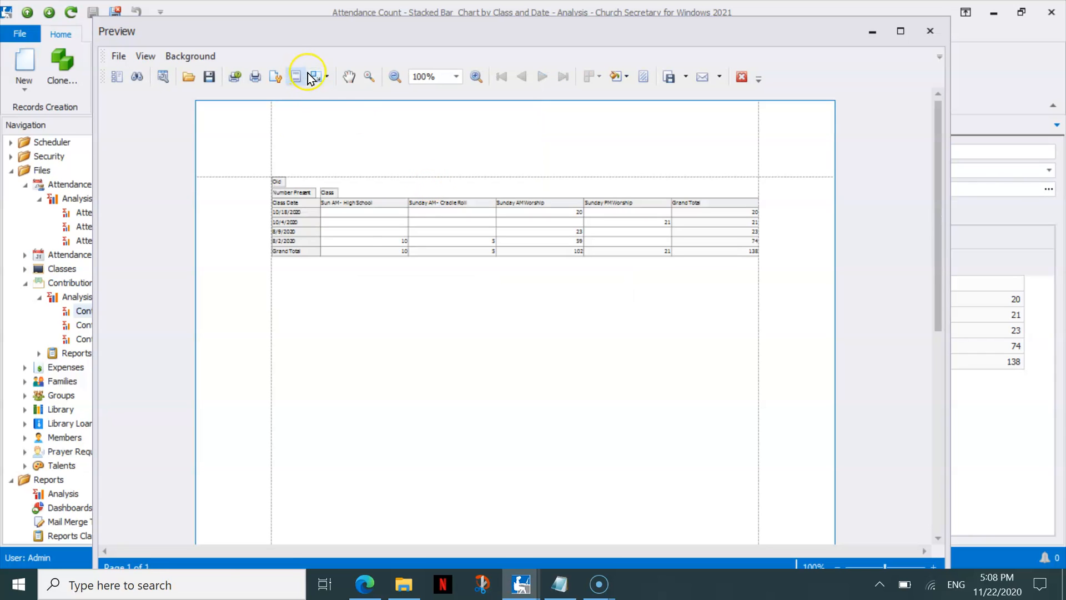
pyautogui.click(326, 77)
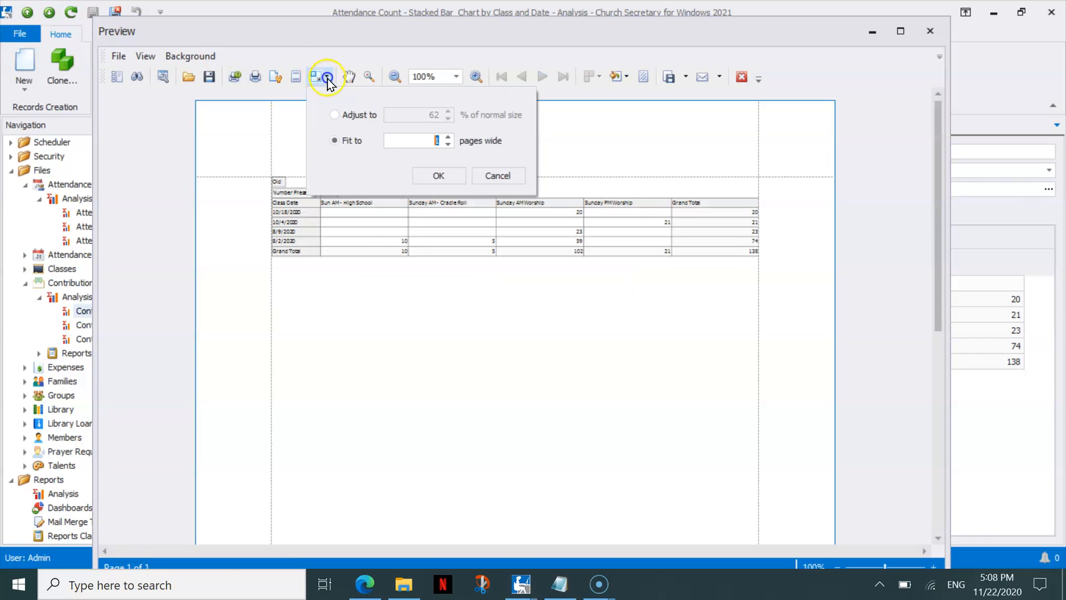
pyautogui.click(295, 76)
pyautogui.click(663, 417)
# Step: Set the attendance printout's page orientation to Landscape and close the preview
pyautogui.click(276, 78)
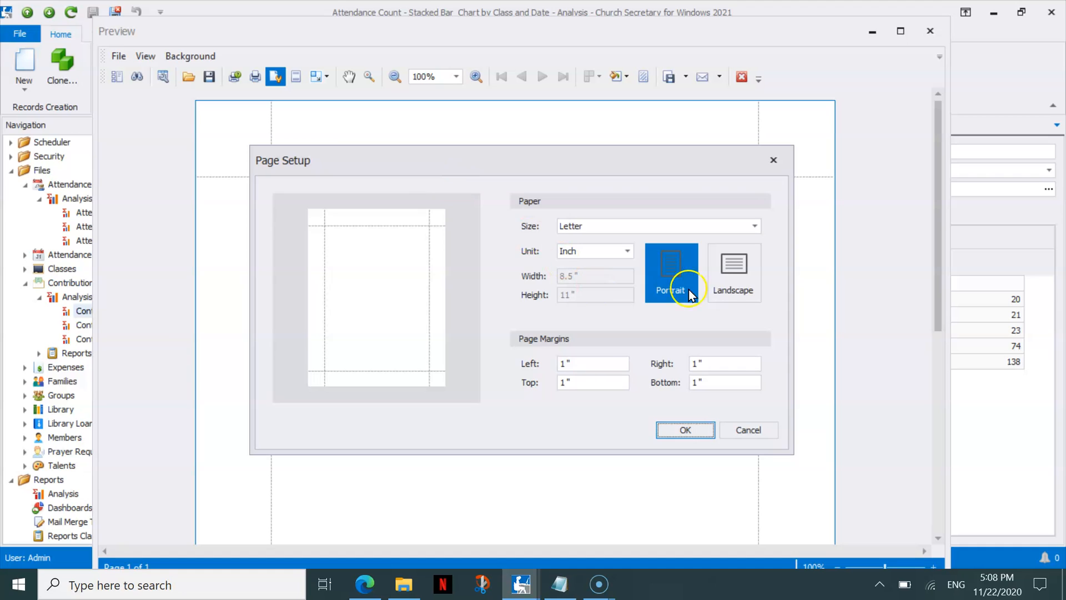
pyautogui.click(741, 277)
pyautogui.click(688, 438)
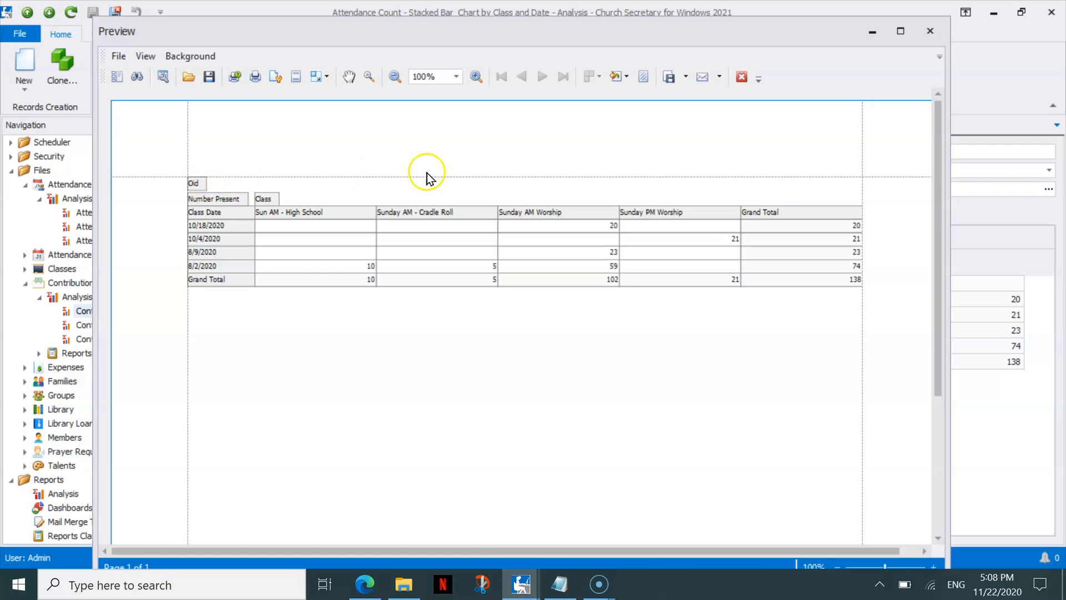
pyautogui.click(742, 77)
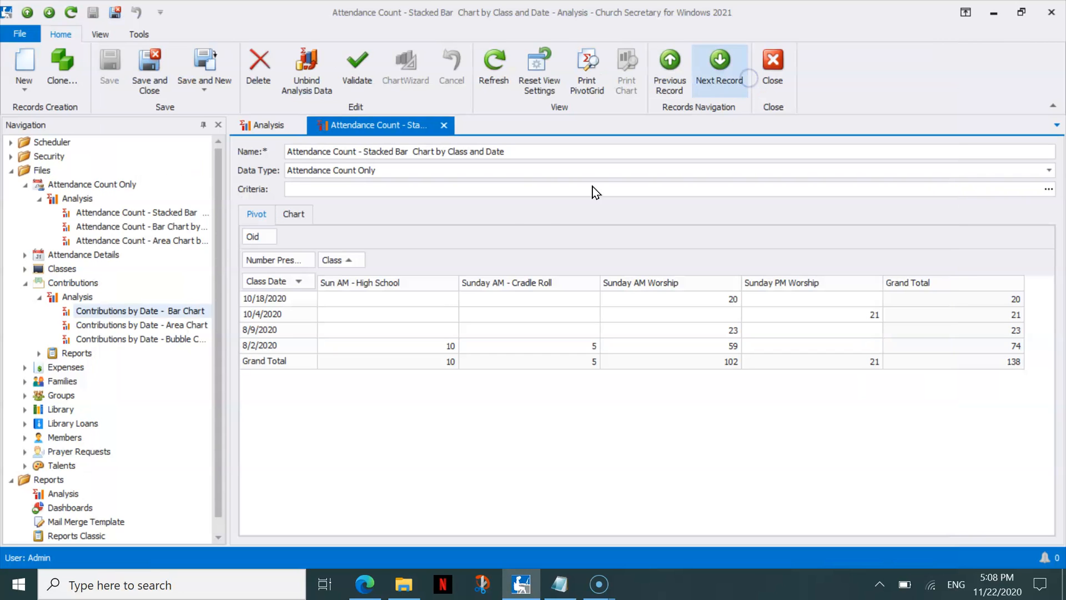
# Step: Hide the Oid field from the attendance pivot grid, check the chart, then save and close the analysis
pyautogui.rightClick(258, 237)
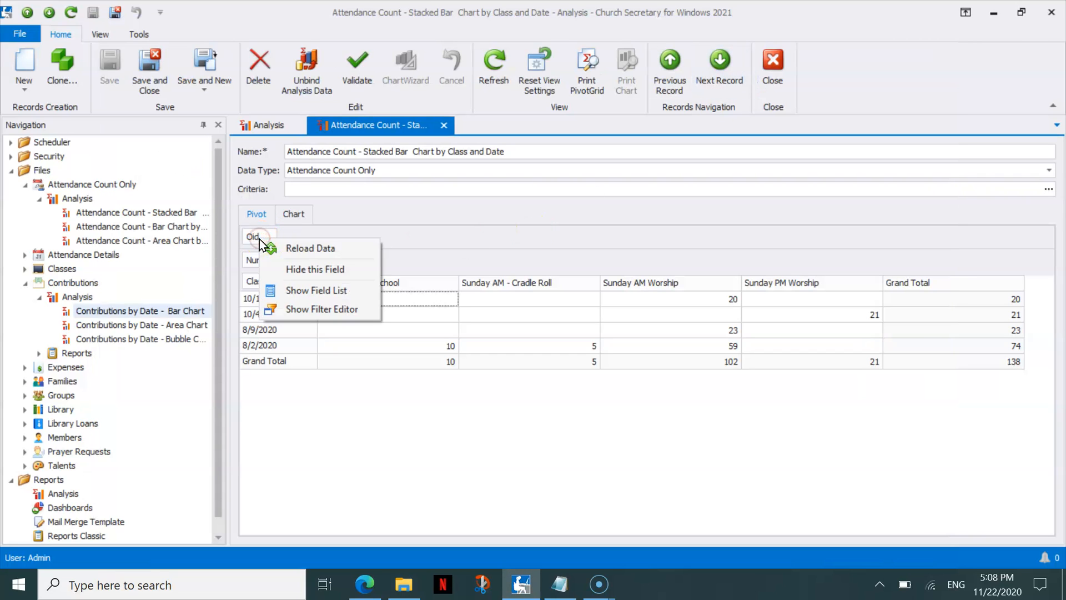
pyautogui.click(286, 269)
pyautogui.click(297, 218)
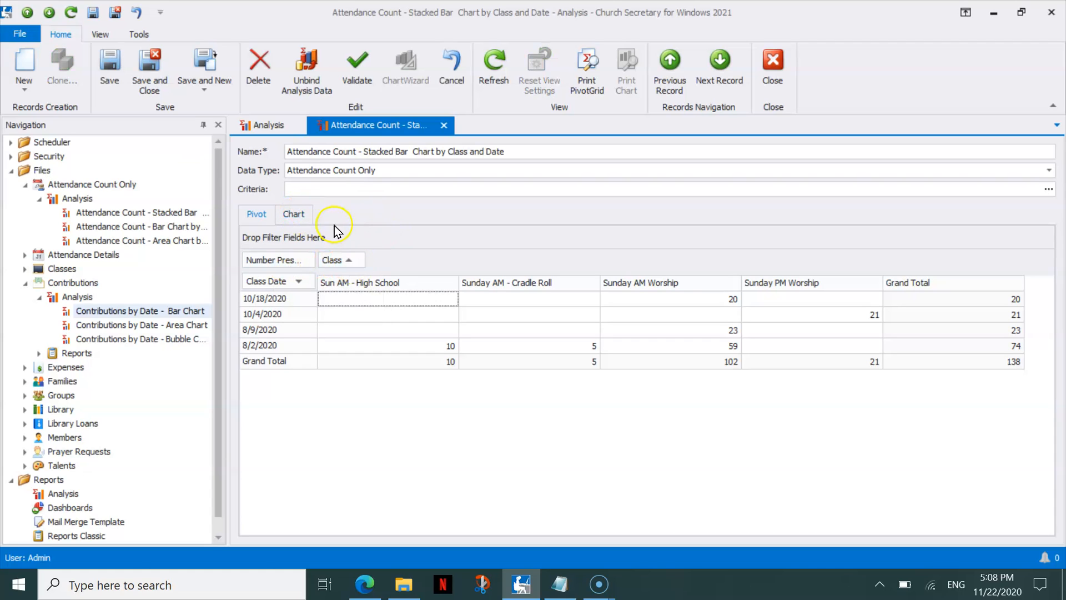
pyautogui.click(299, 215)
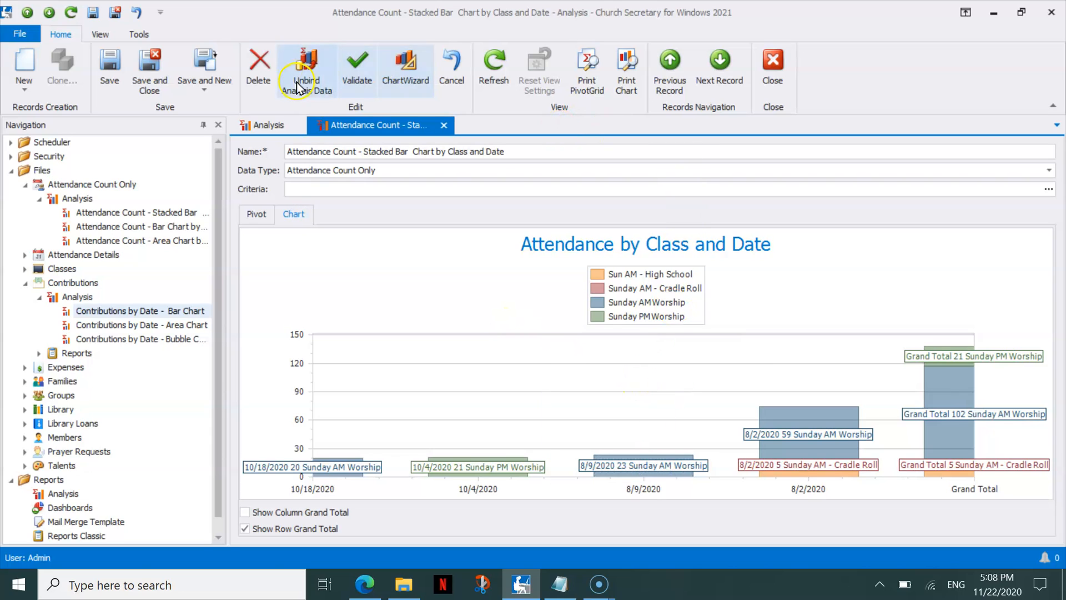
pyautogui.click(149, 78)
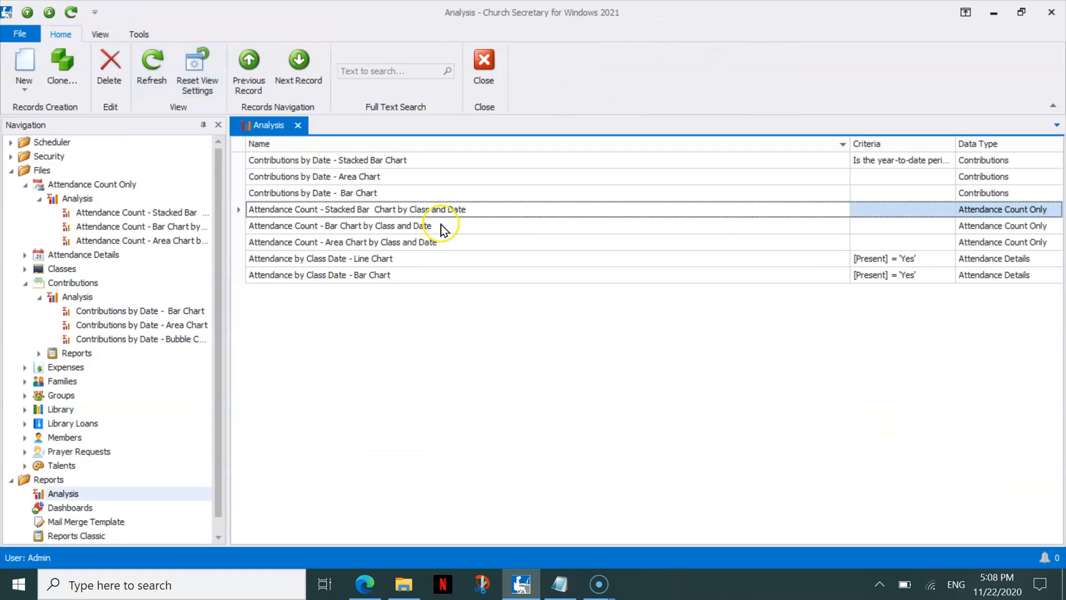
pyautogui.click(439, 193)
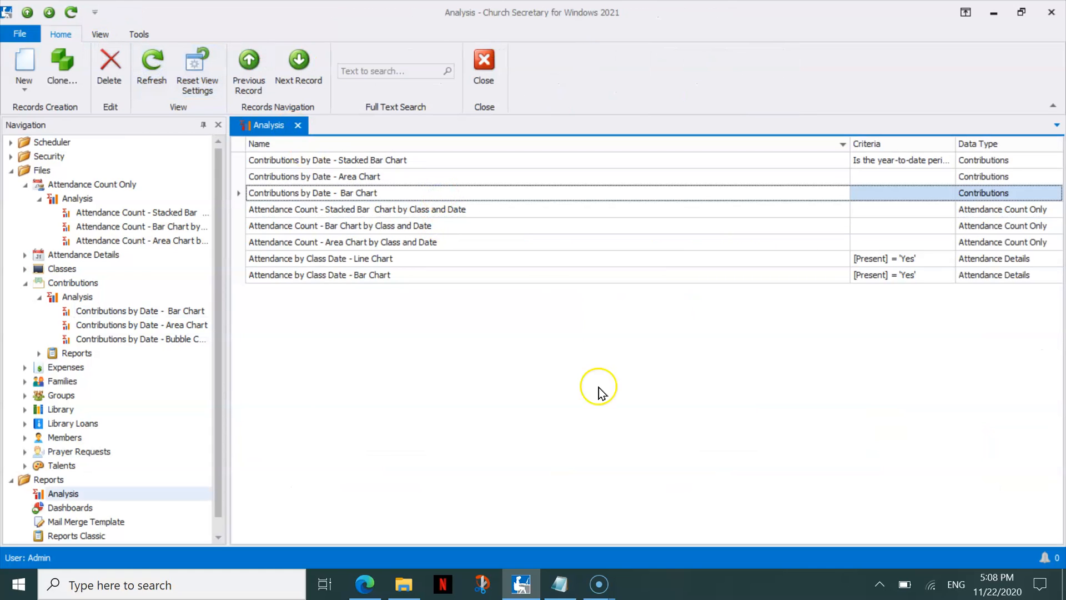